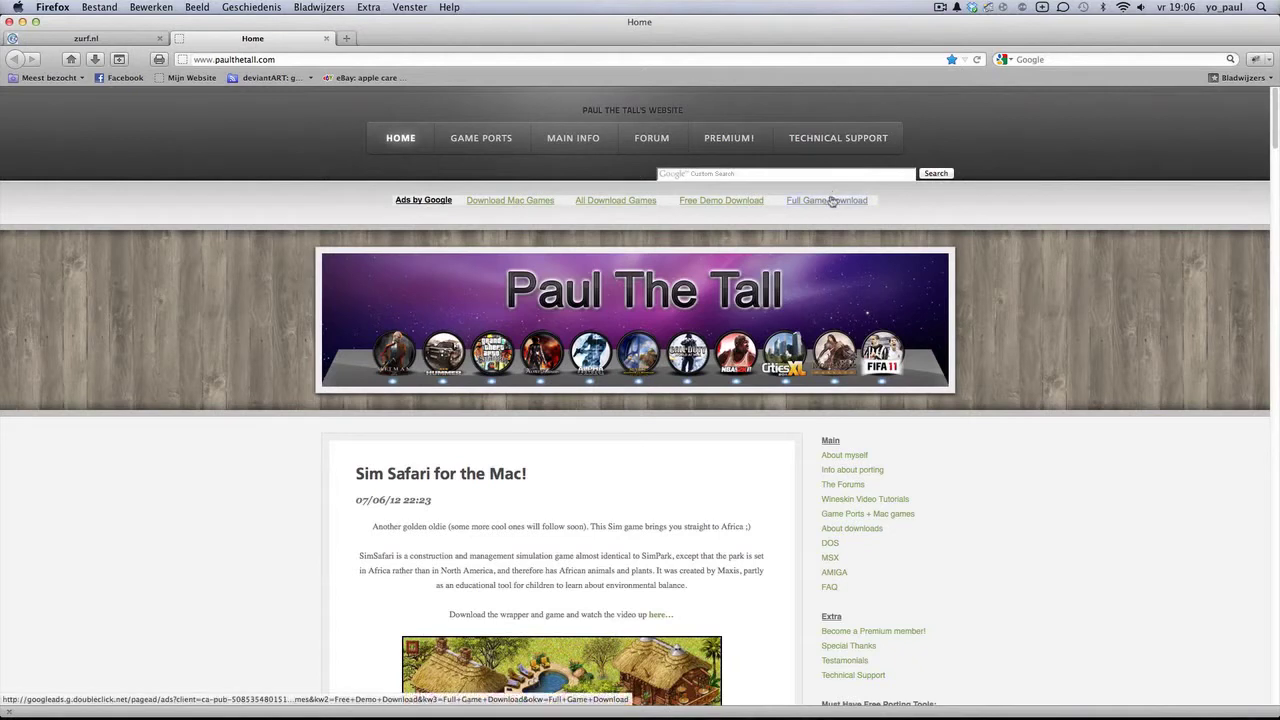
# Skim the website's home page and minimise the browser window to reveal the desktop
pyautogui.scroll(-2, 832, 201)
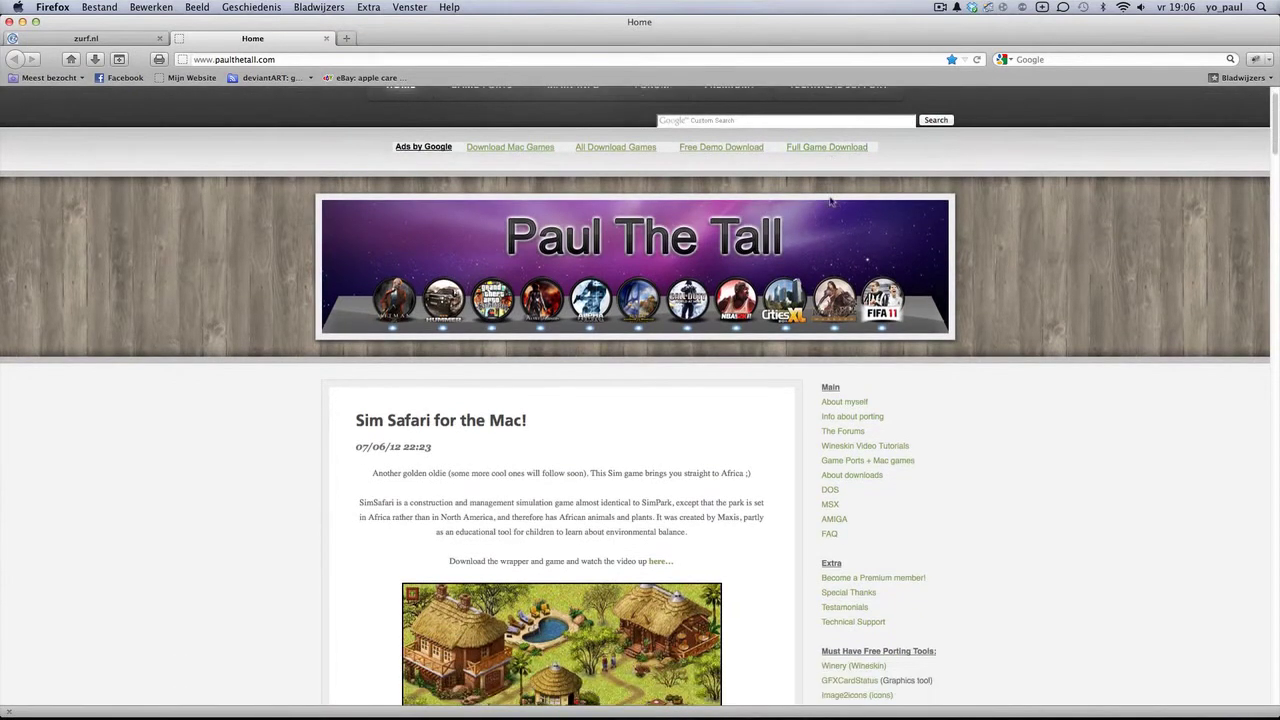
pyautogui.scroll(-3, 830, 202)
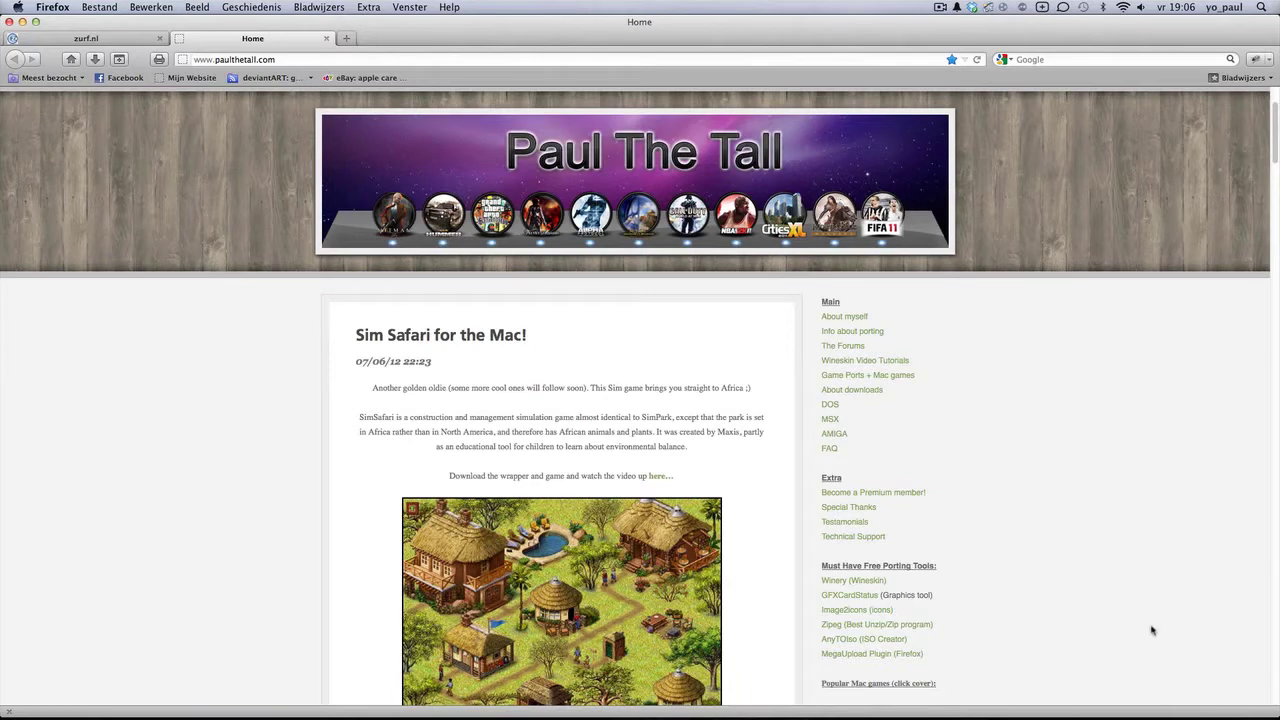
pyautogui.moveTo(1140, 712)
pyautogui.click(21, 22)
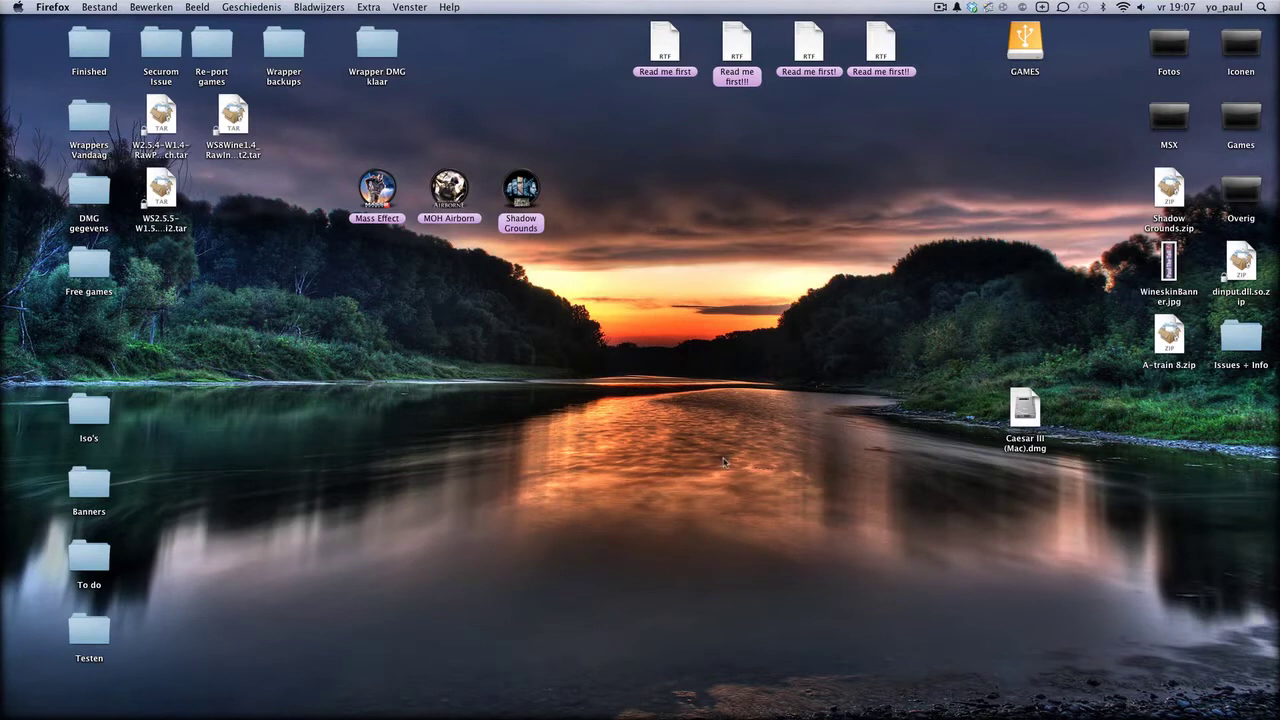
# Mount the Caesar III (Mac).dmg disk image, agreeing to its licence and skipping the volume verification
pyautogui.click(1025, 412)
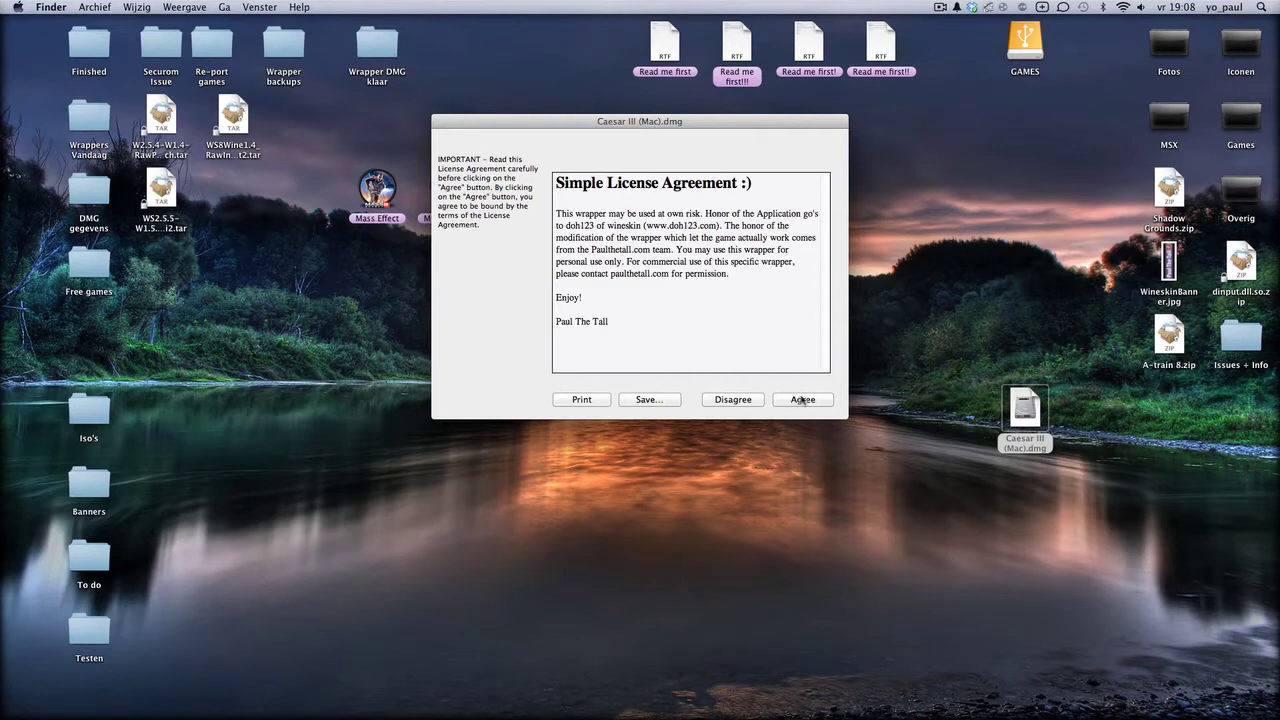
pyautogui.click(800, 399)
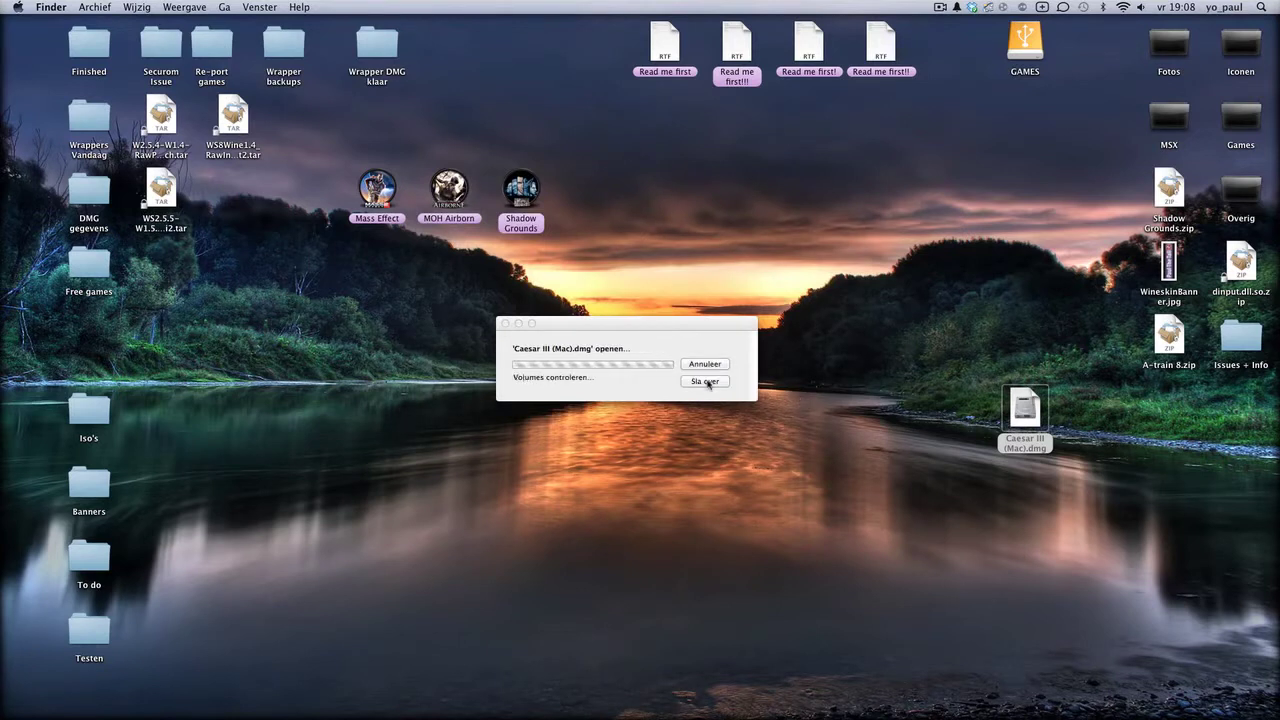
pyautogui.click(706, 382)
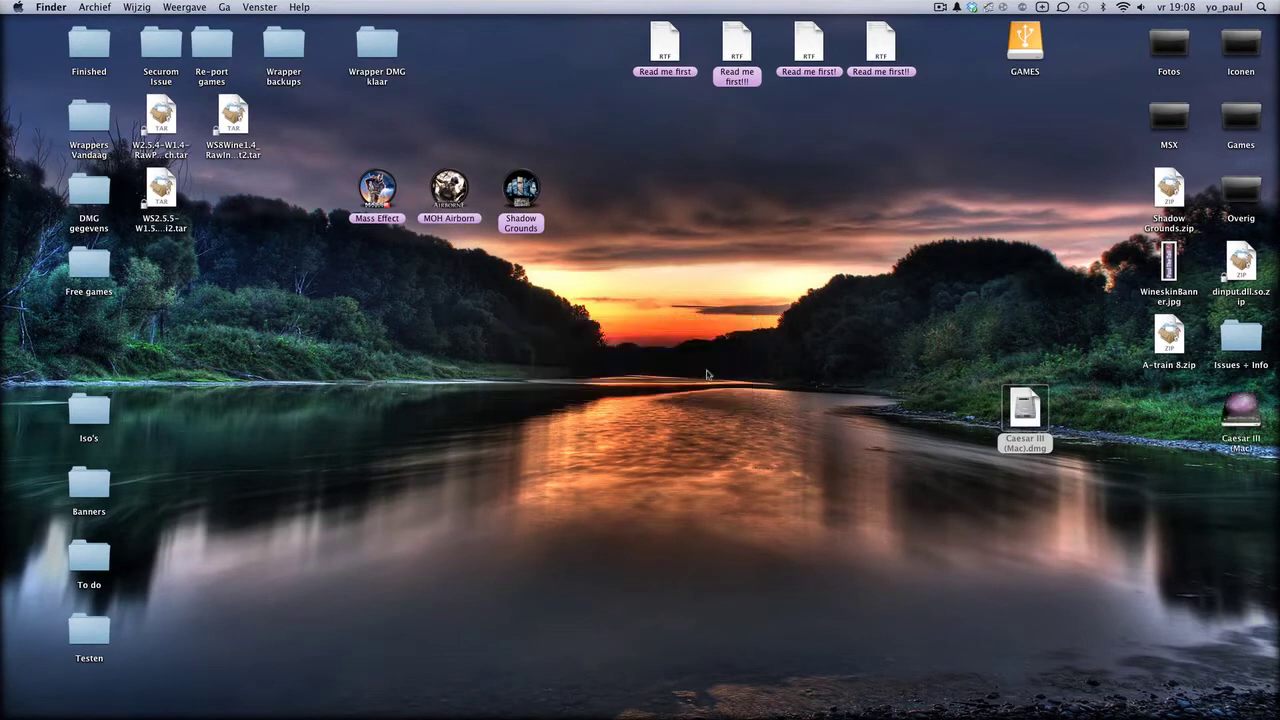
# Copy the Caesar III wrapper from the disk image to an open spot on the desktop and close the image window
pyautogui.moveTo(385, 153); pyautogui.dragTo(896, 480)
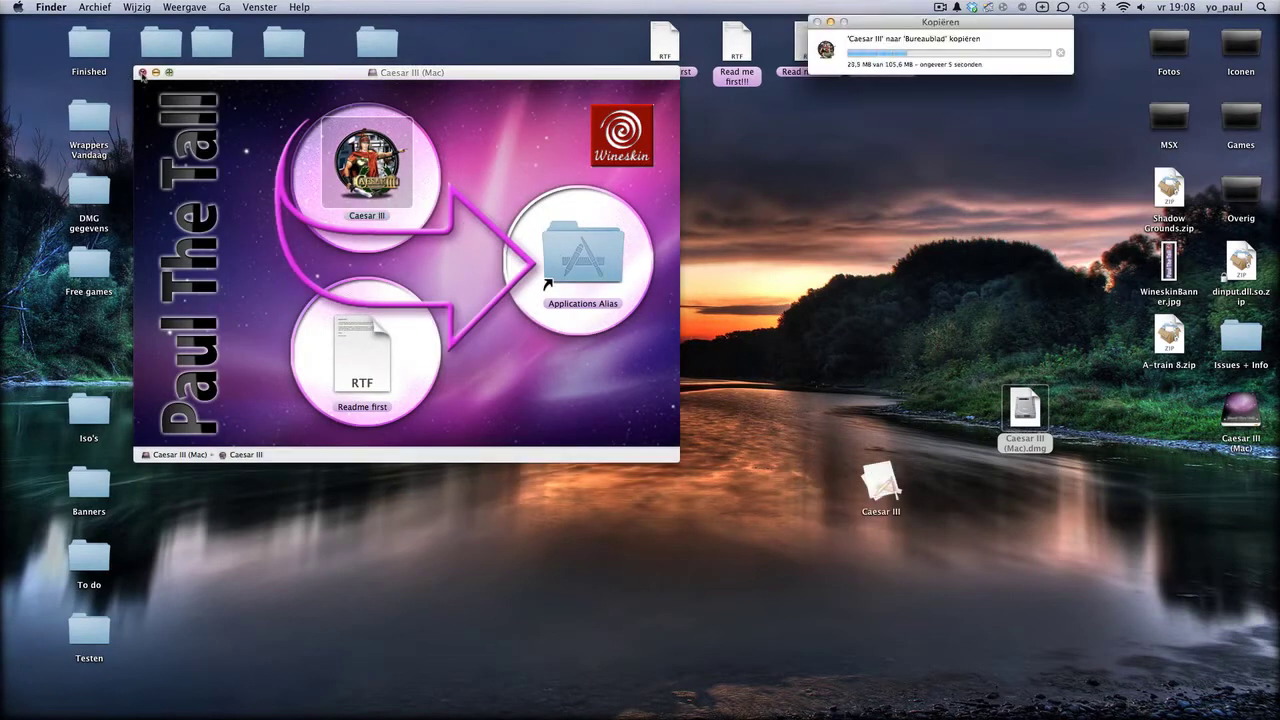
pyautogui.click(142, 73)
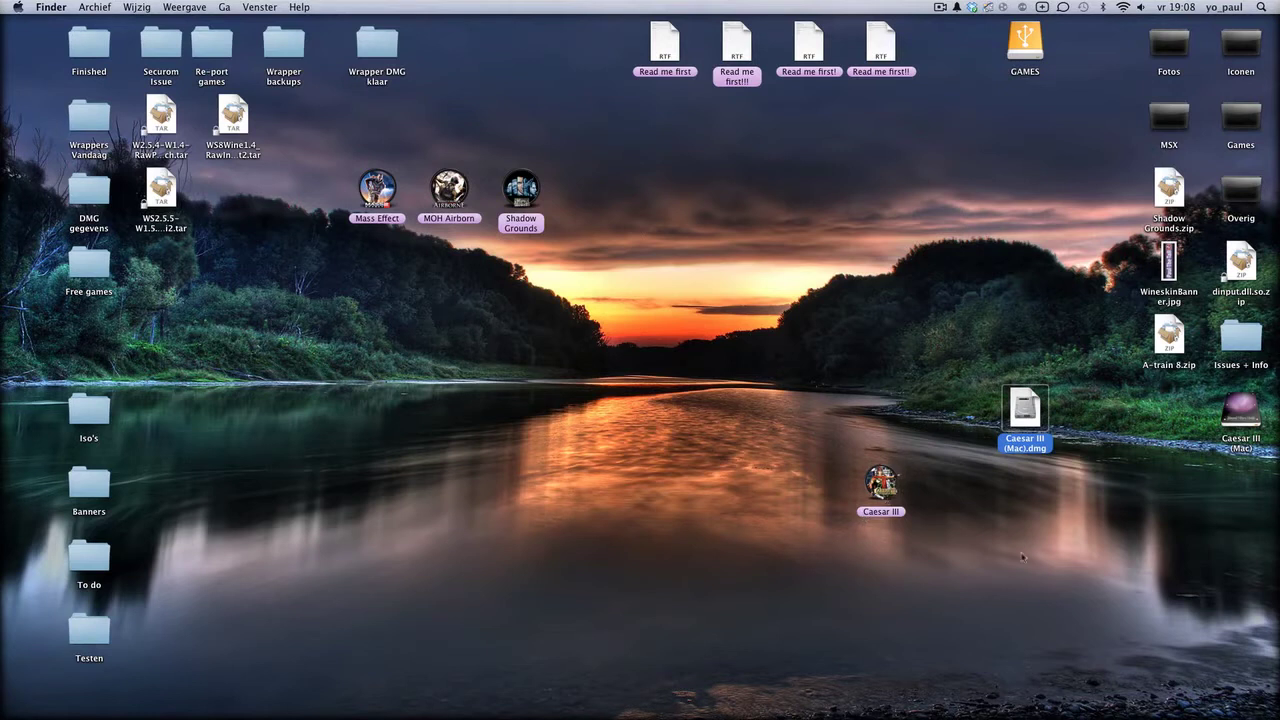
pyautogui.moveTo(880, 483); pyautogui.dragTo(737, 483)
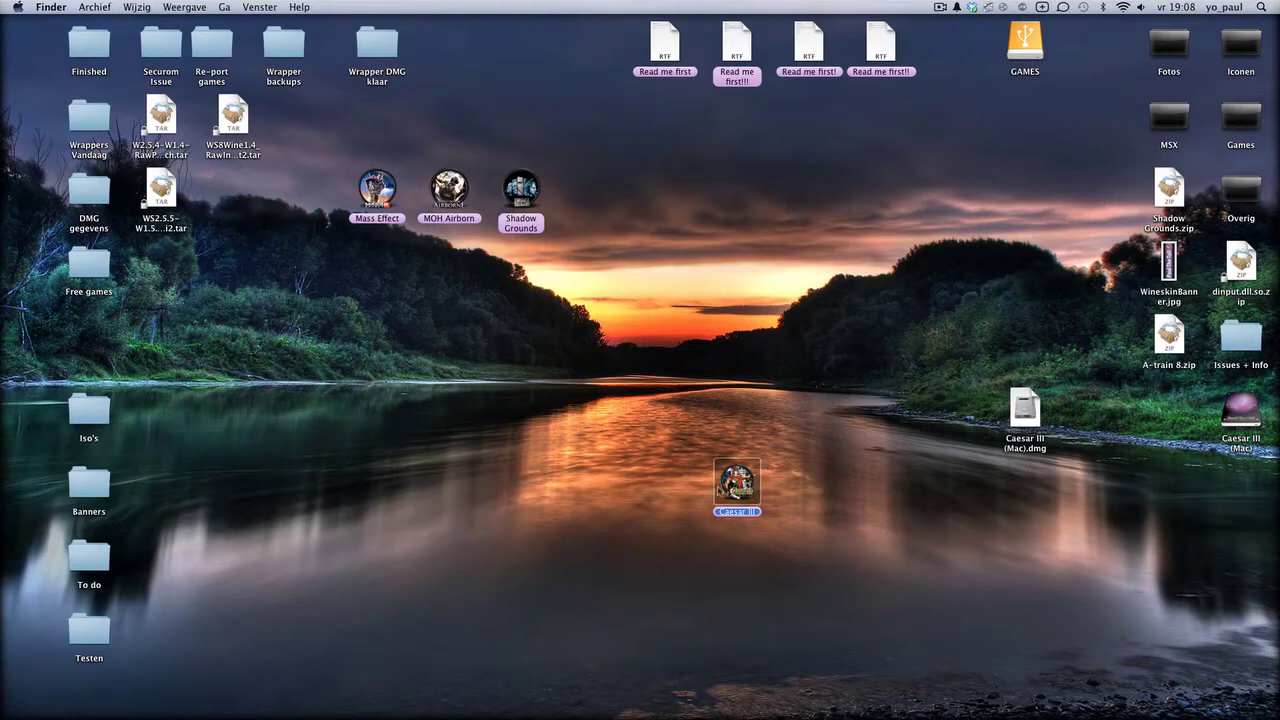
# Launch the Caesar III wrapper and open the winecfg Config Utility from Wineskin's advanced tools, placing its window clear of the screen corner
pyautogui.doubleClick(740, 484)
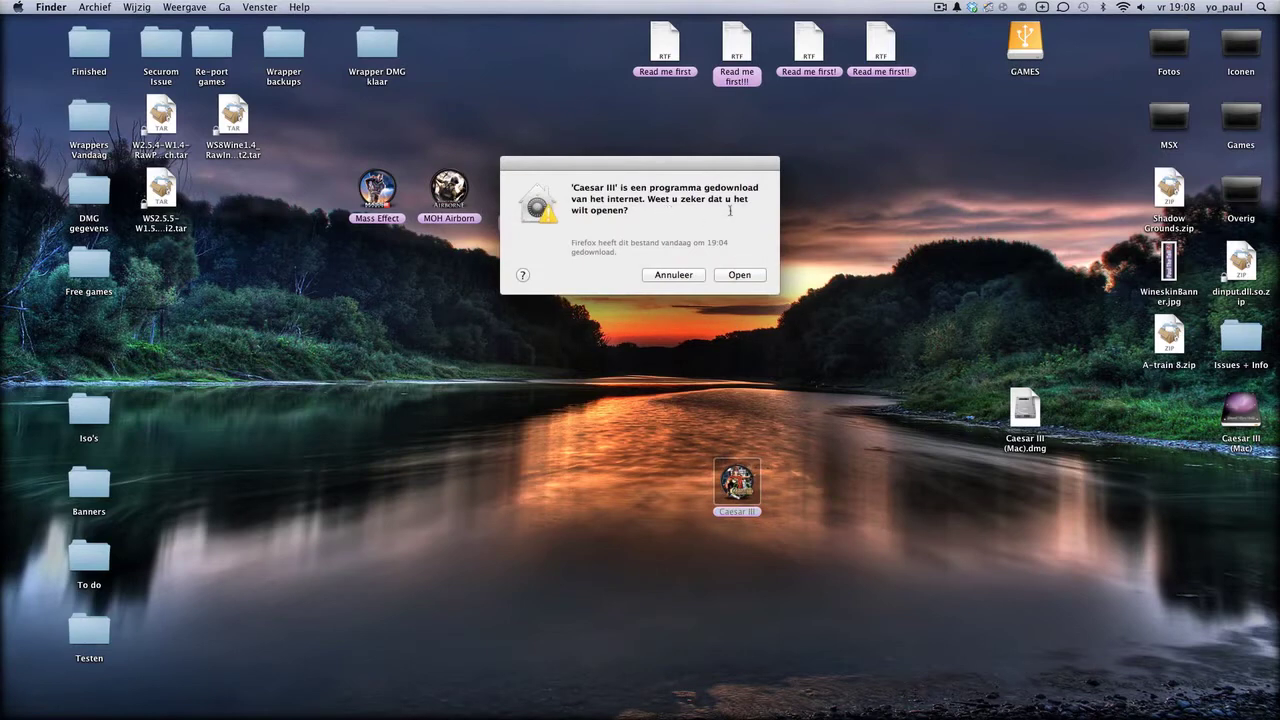
pyautogui.click(745, 278)
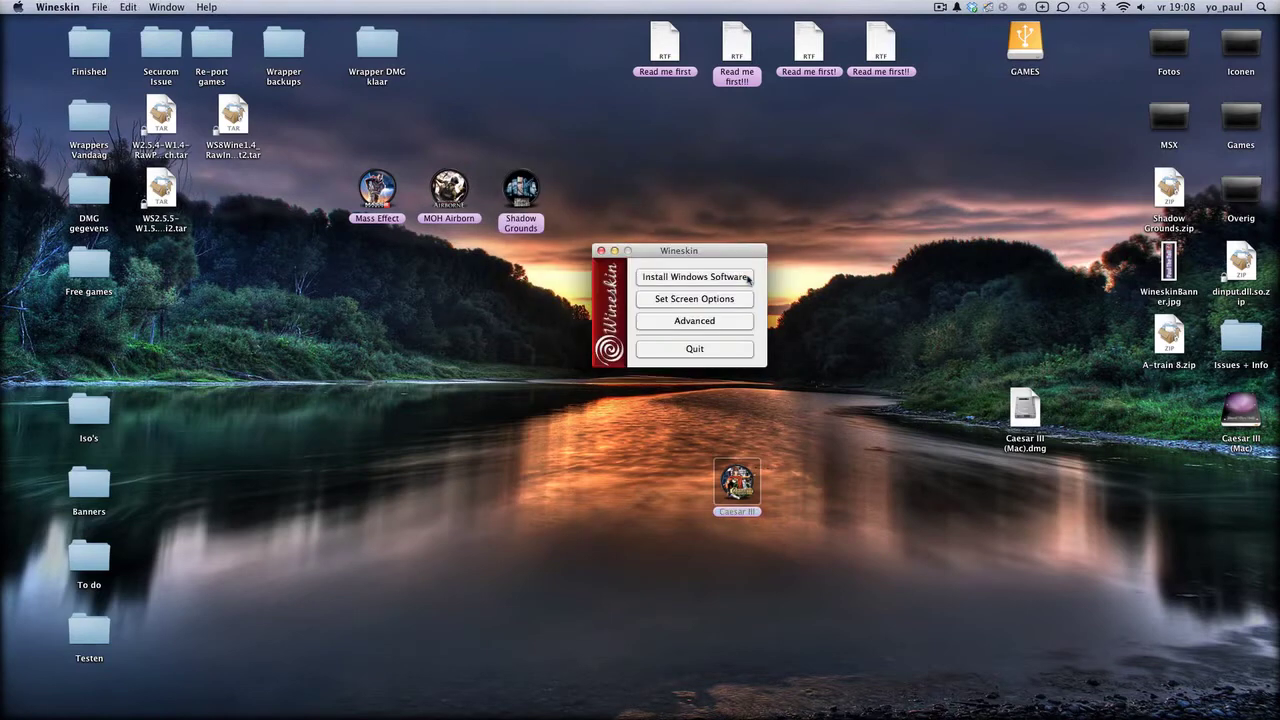
pyautogui.click(692, 326)
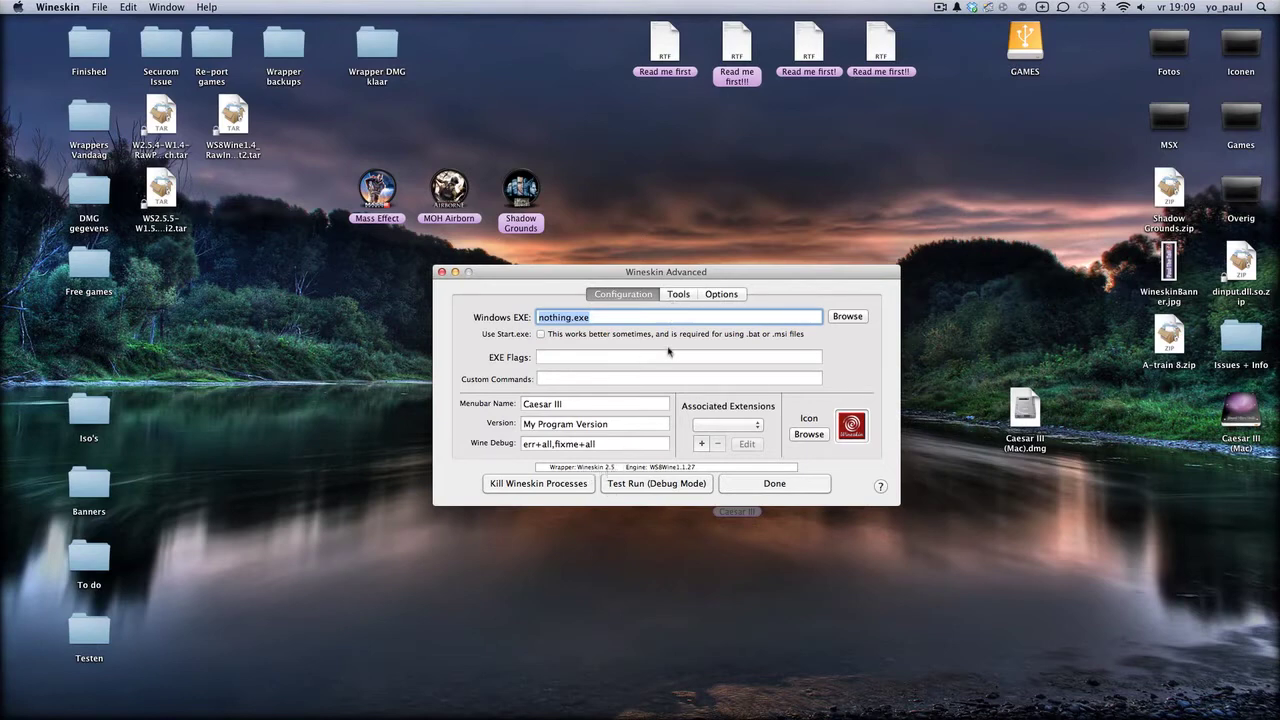
pyautogui.click(679, 295)
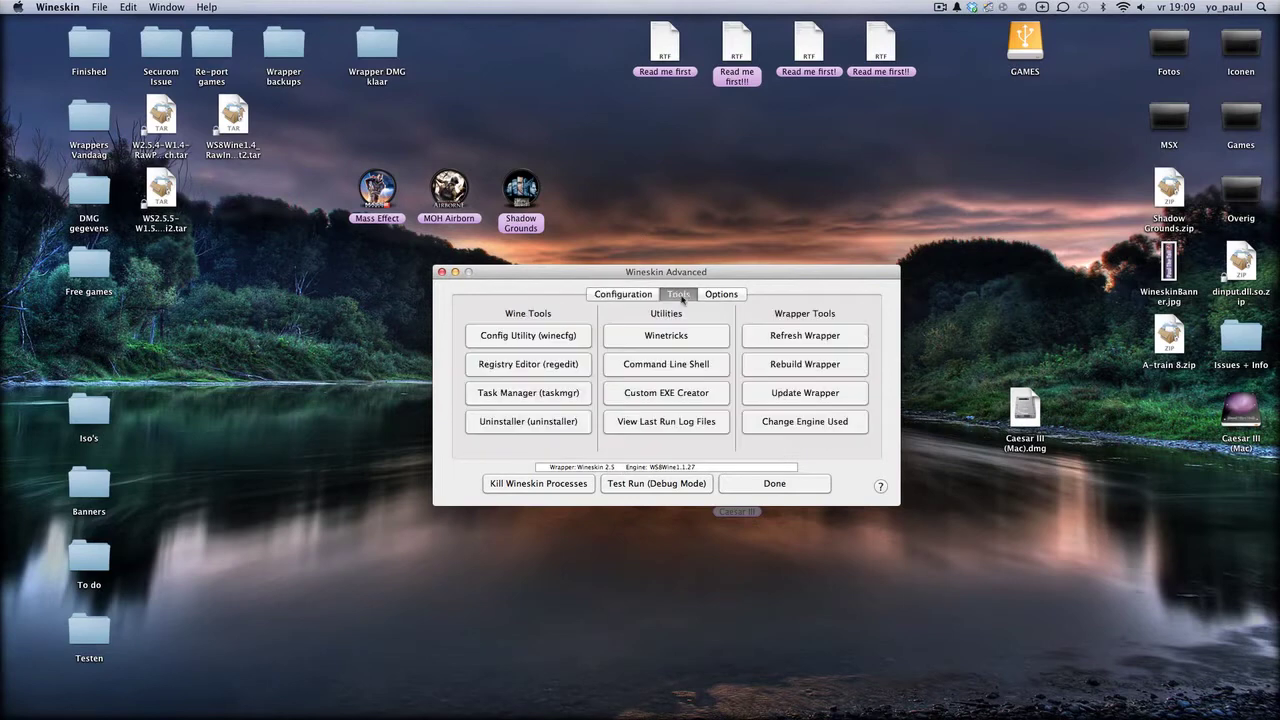
pyautogui.click(545, 336)
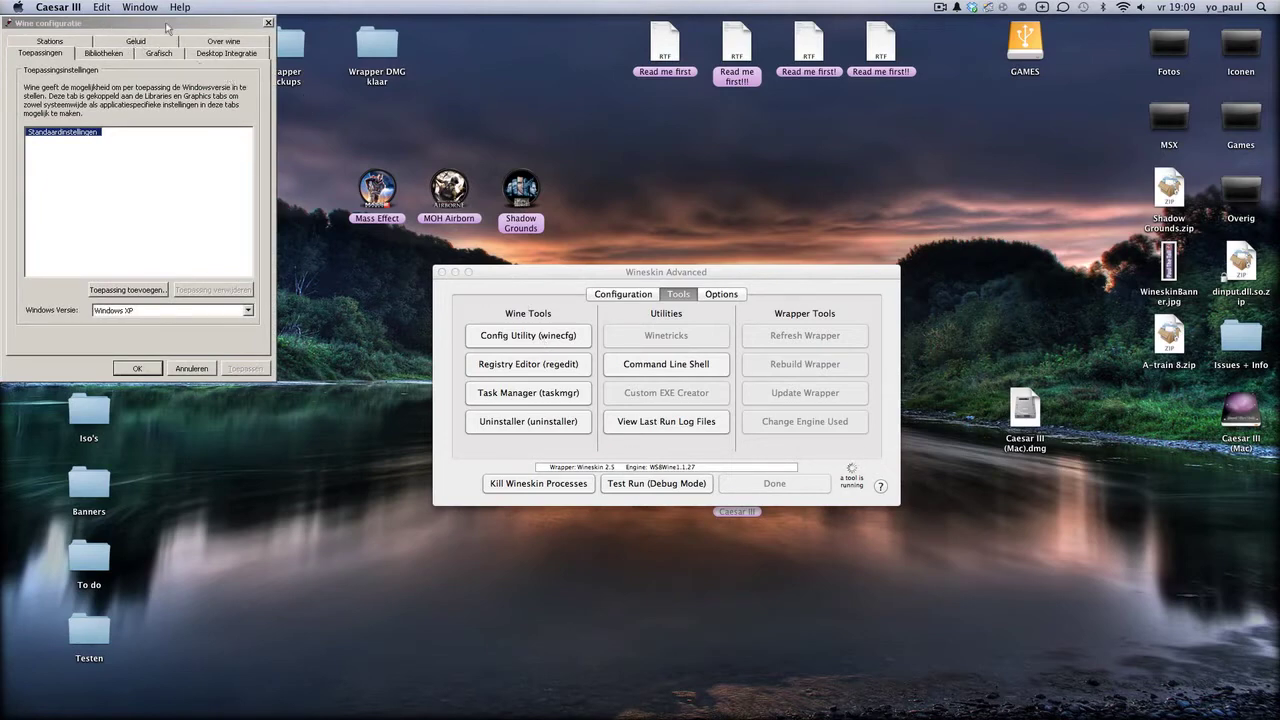
pyautogui.moveTo(170, 28); pyautogui.dragTo(316, 104)
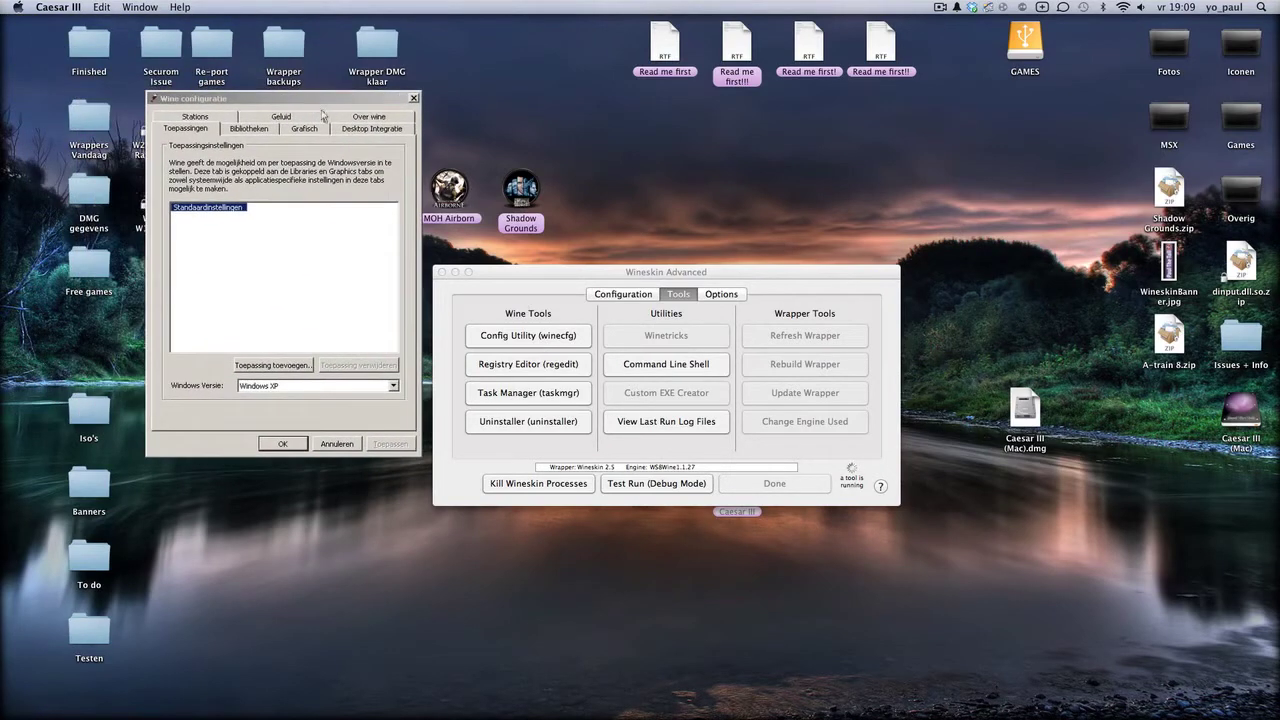
# Show the Desktop Integration settings and widen the personal folder column in the Shell Folder list
pyautogui.click(374, 136)
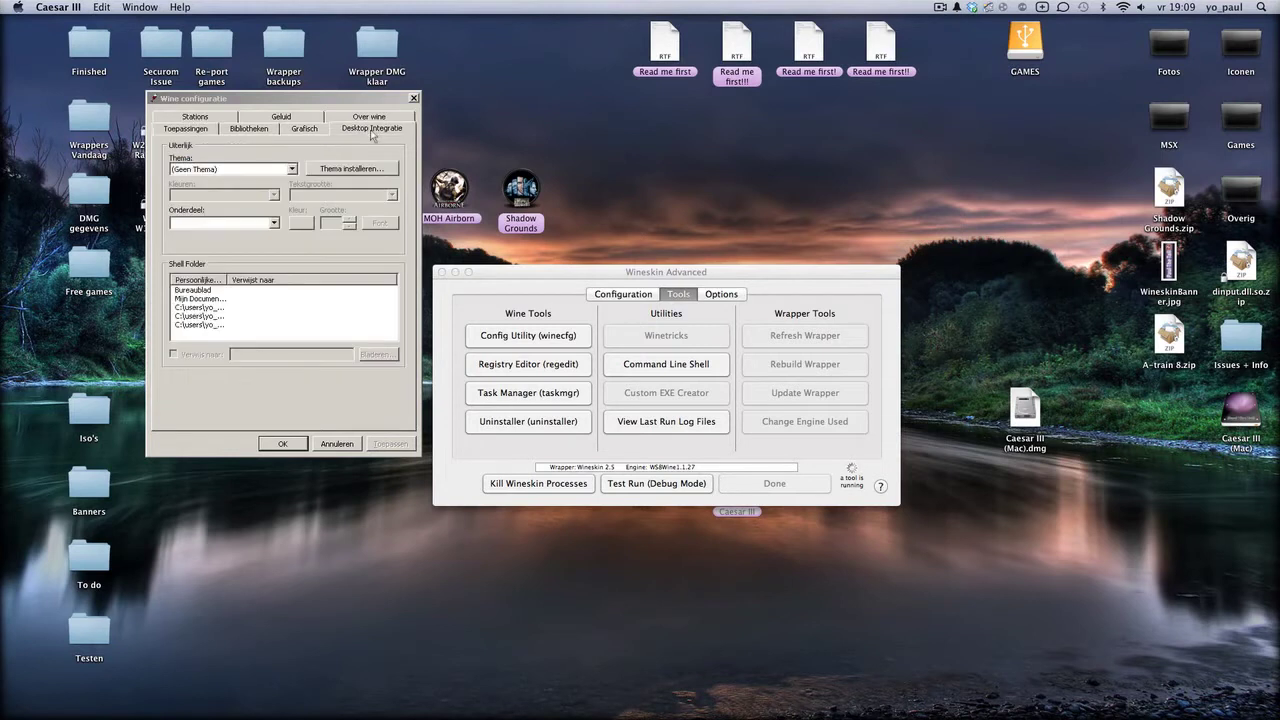
pyautogui.moveTo(226, 280); pyautogui.dragTo(313, 281)
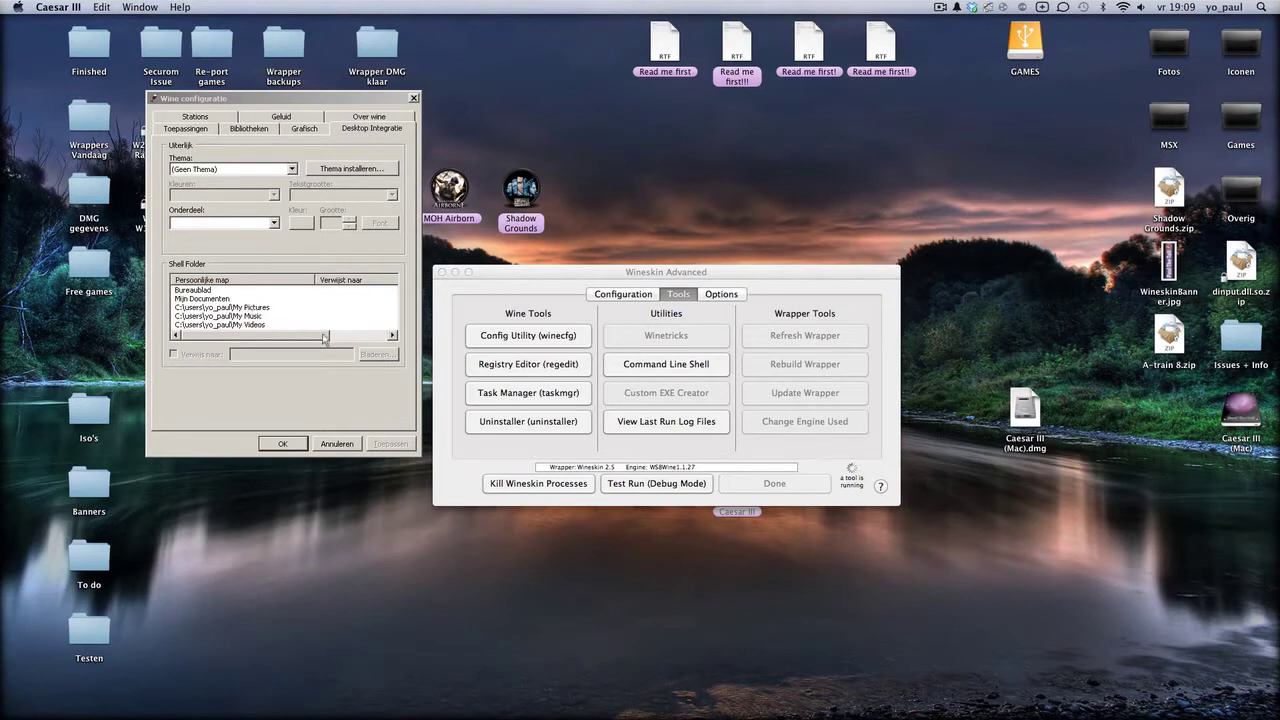
pyautogui.click(299, 92)
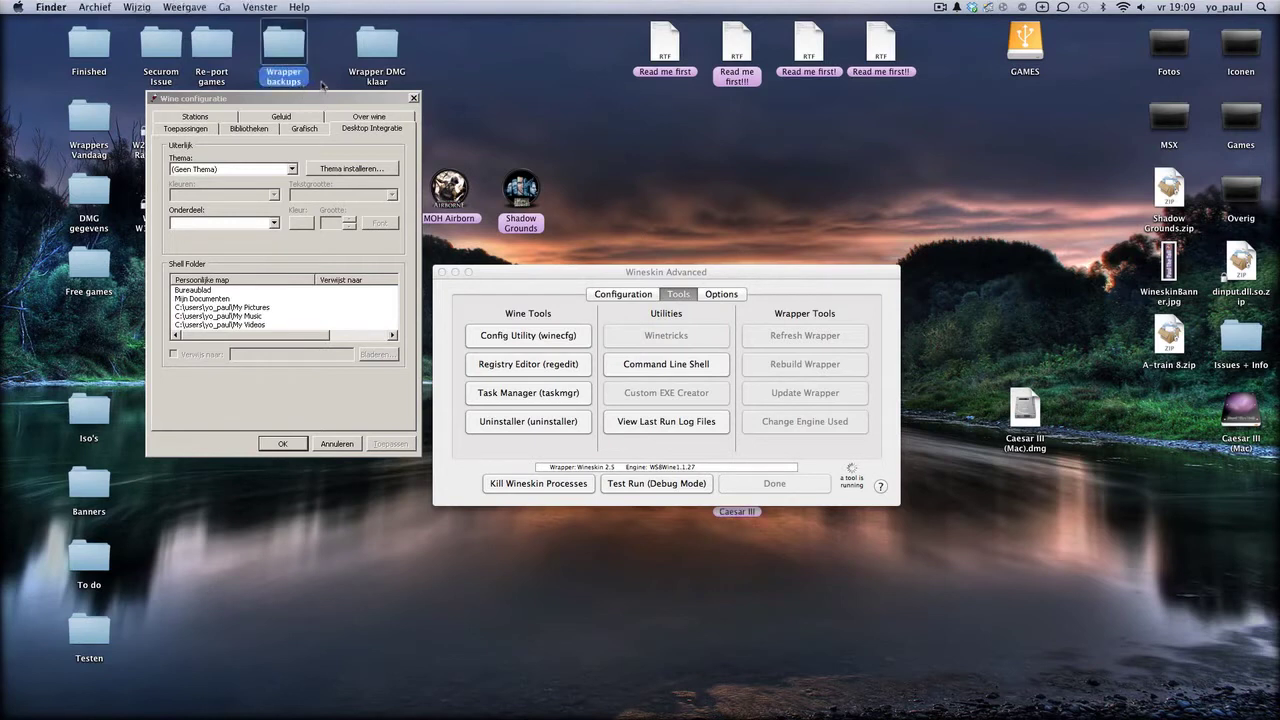
pyautogui.click(256, 457)
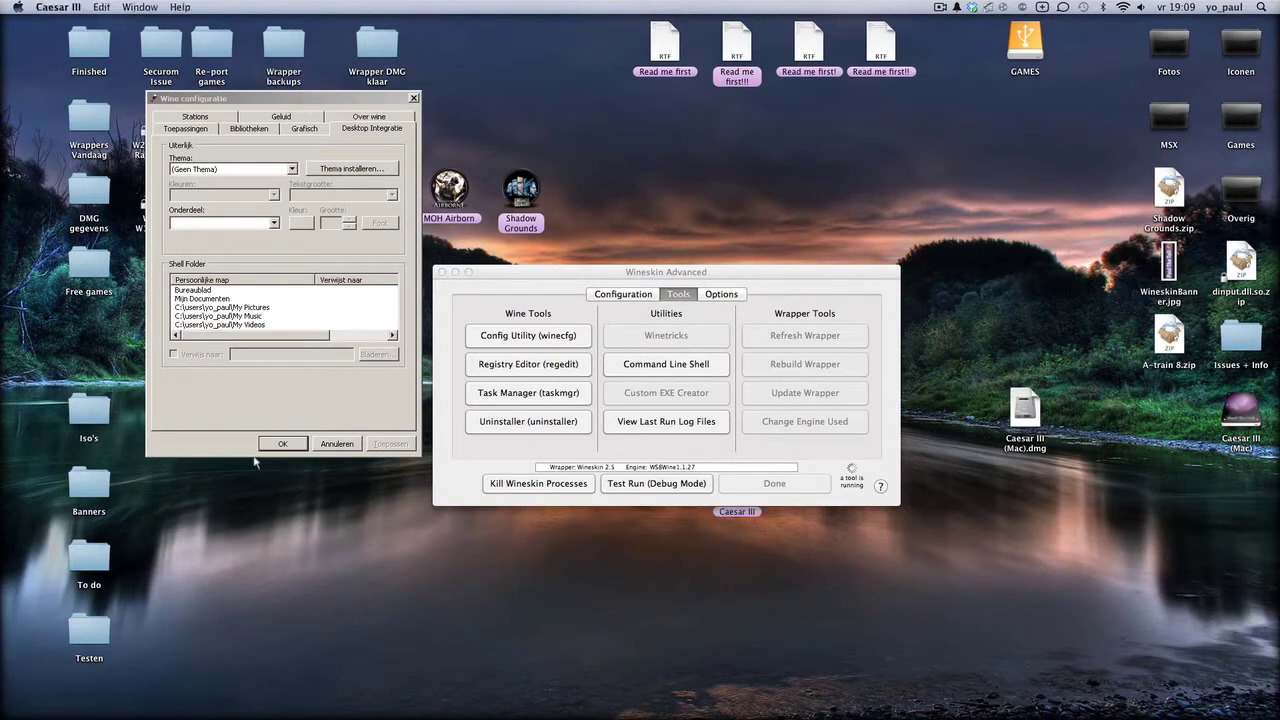
# Enable linking for the Mijn Documenten shell folder and expand the user's home folder under Users in the folder browser
pyautogui.click(212, 299)
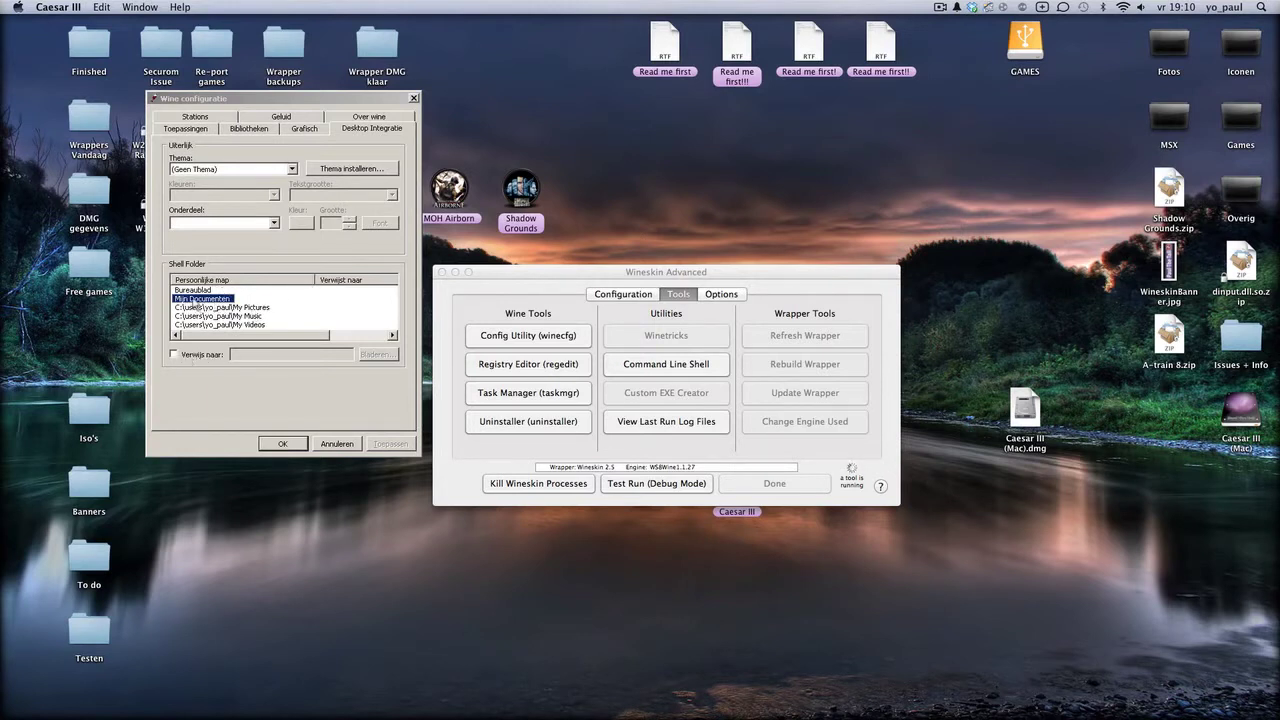
pyautogui.click(174, 354)
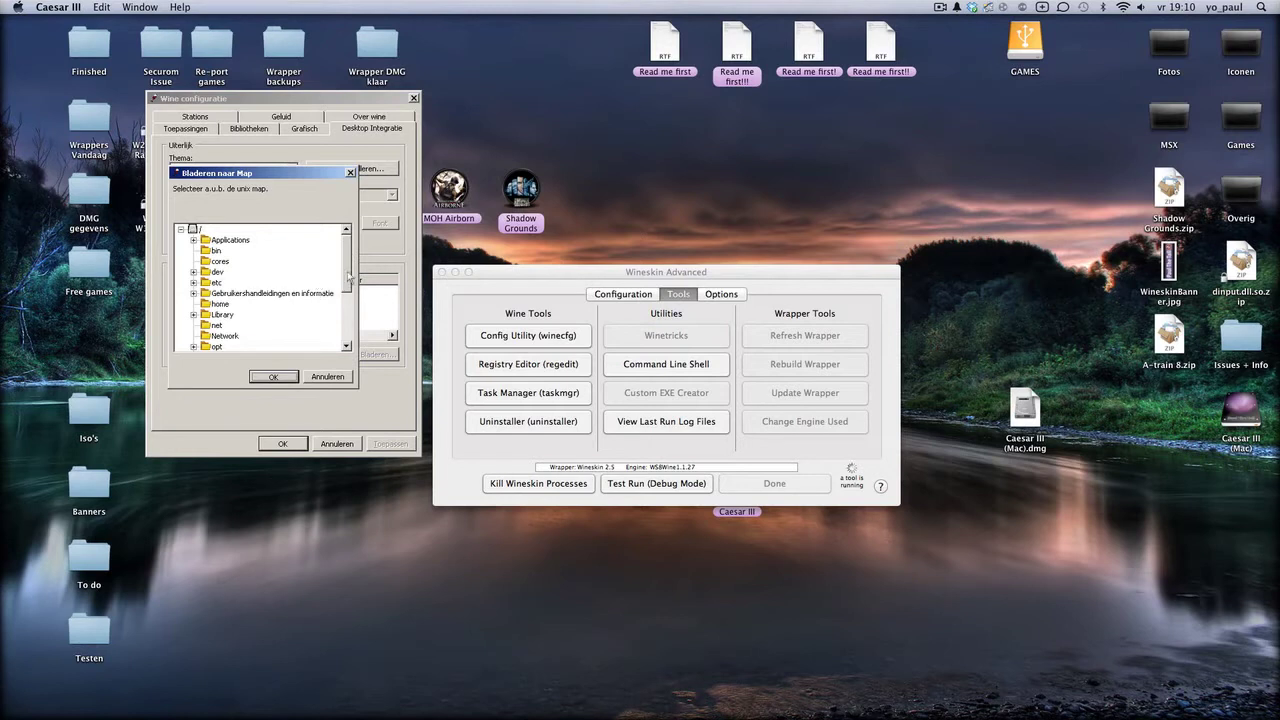
pyautogui.moveTo(348, 267); pyautogui.dragTo(344, 334)
pyautogui.click(194, 304)
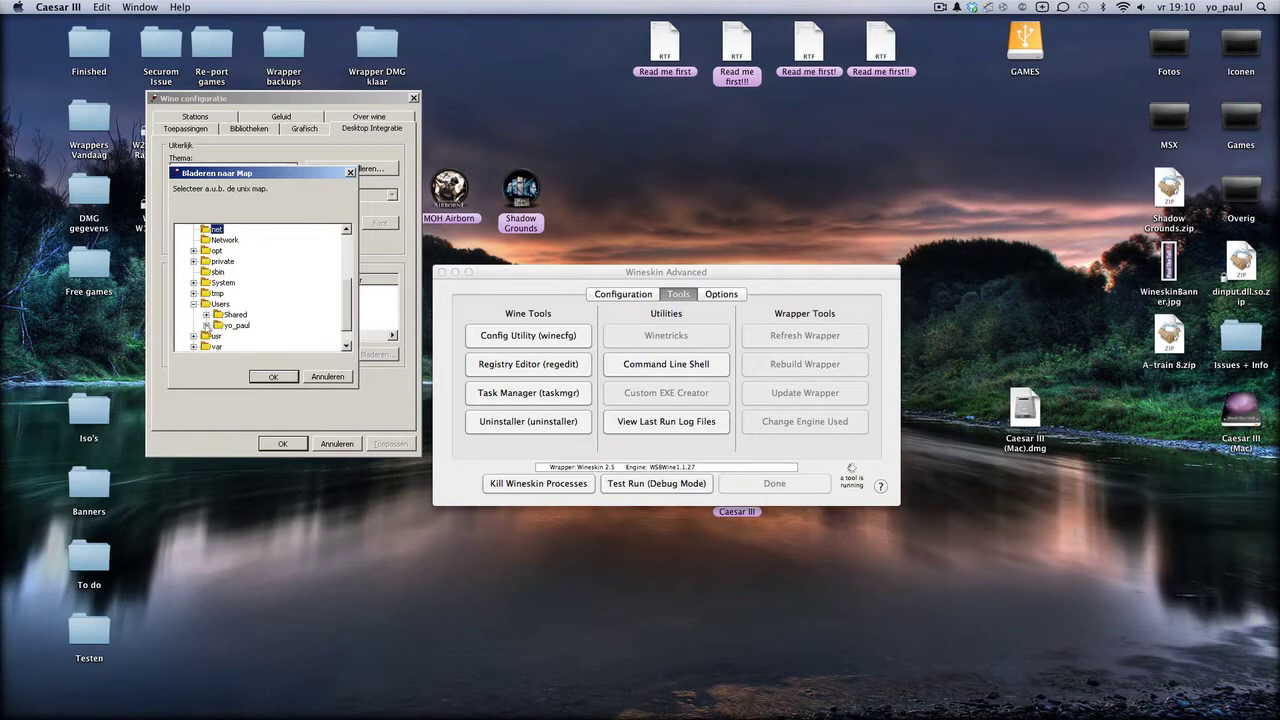
pyautogui.click(205, 325)
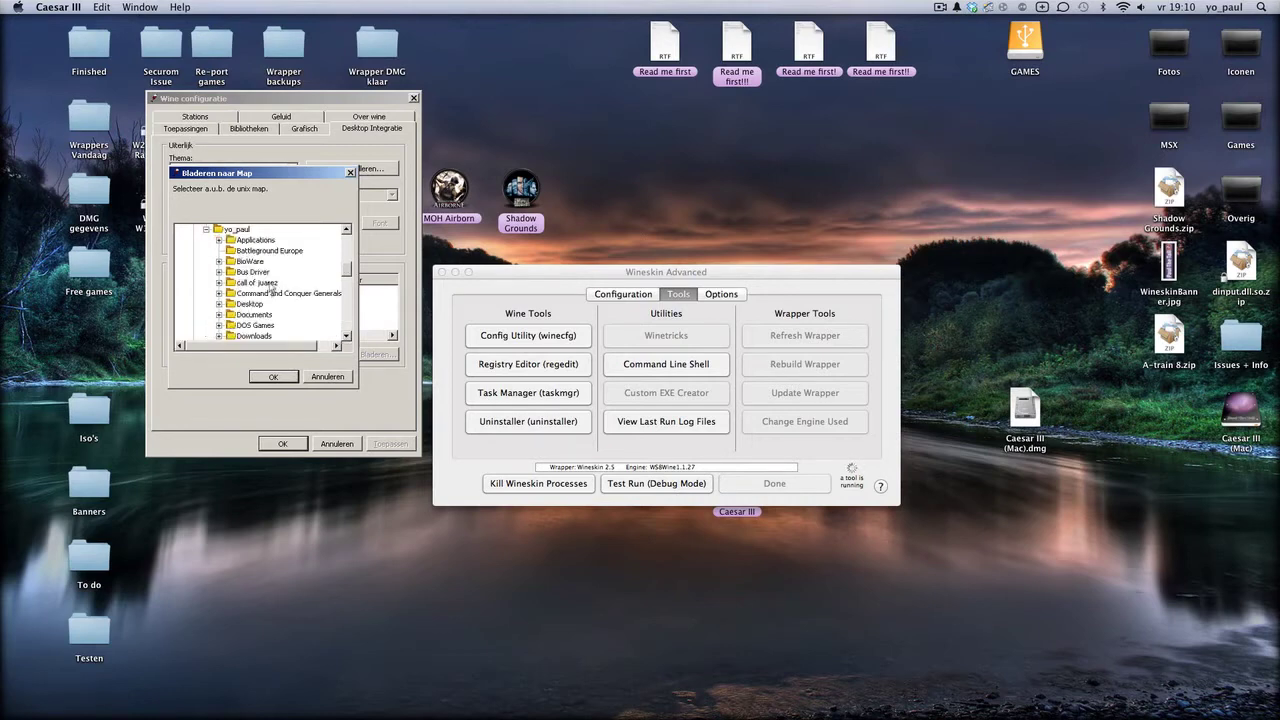
# Choose the Documents folder in the user's home folder as the link target for Mijn Documenten
pyautogui.scroll(-2, 270, 298)
pyautogui.scroll(-3, 270, 298)
pyautogui.scroll(-3, 270, 298)
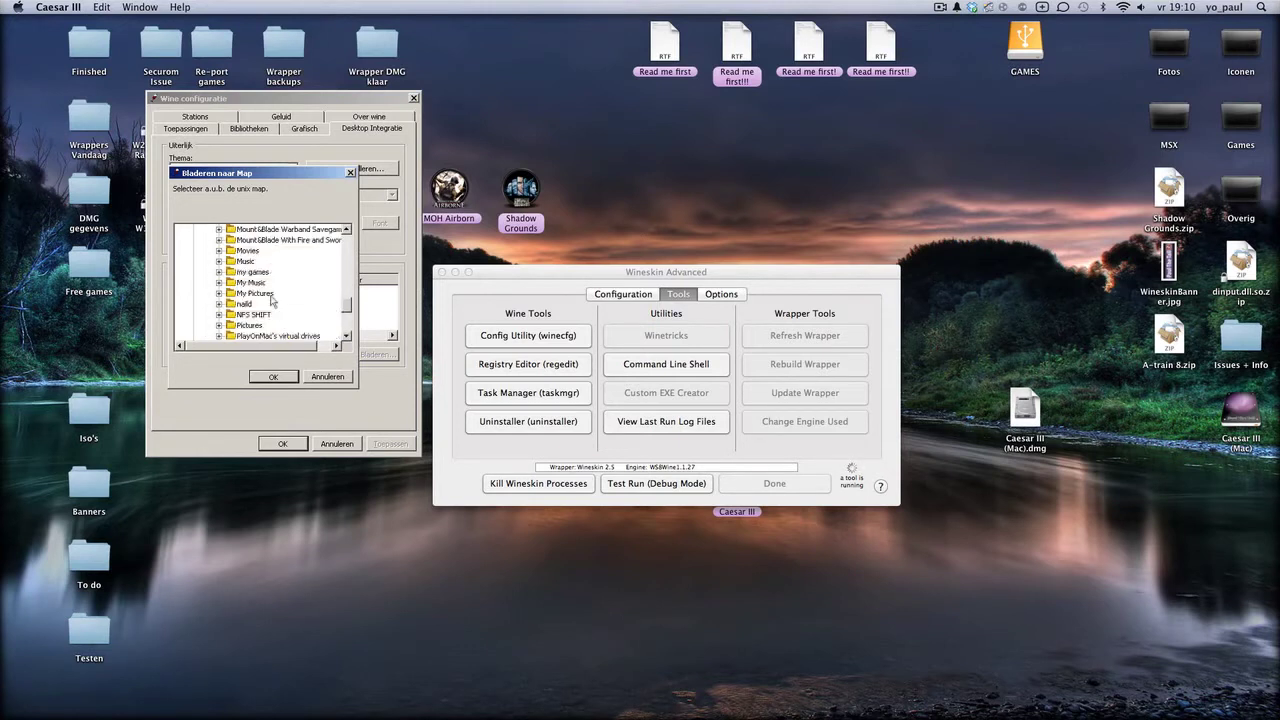
pyautogui.scroll(-3, 270, 298)
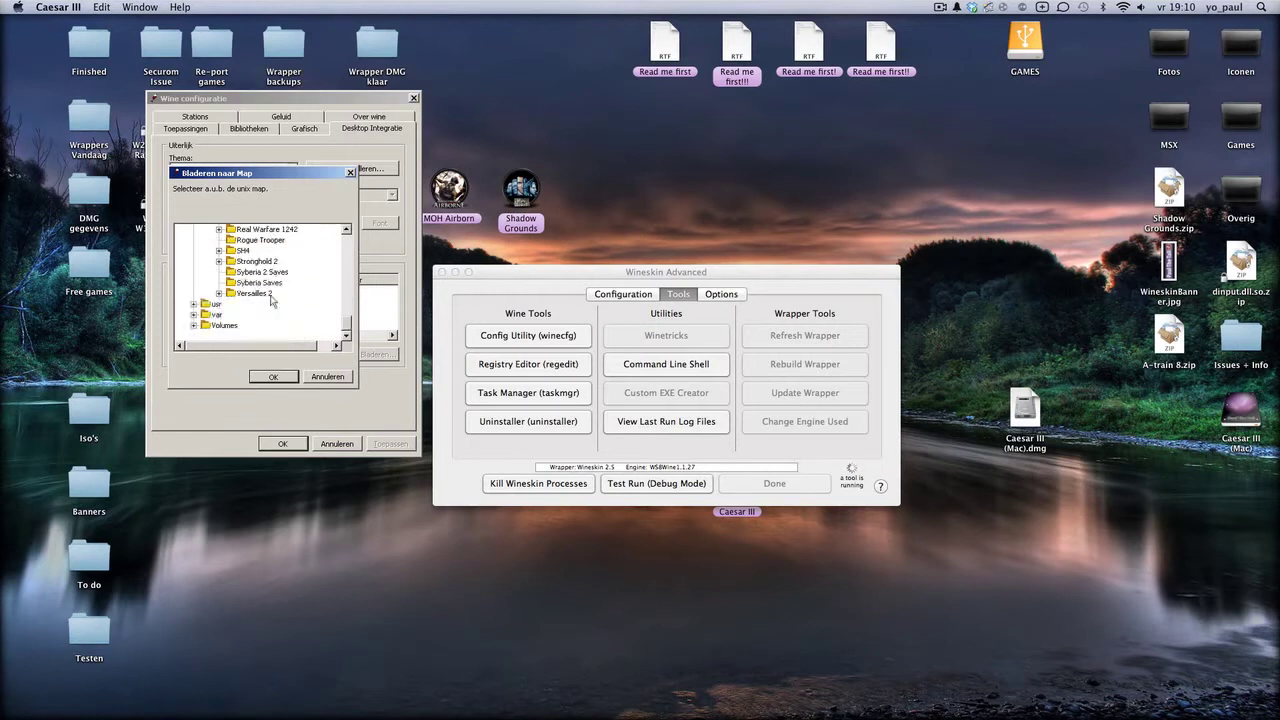
pyautogui.scroll(3, 270, 298)
pyautogui.scroll(5, 270, 298)
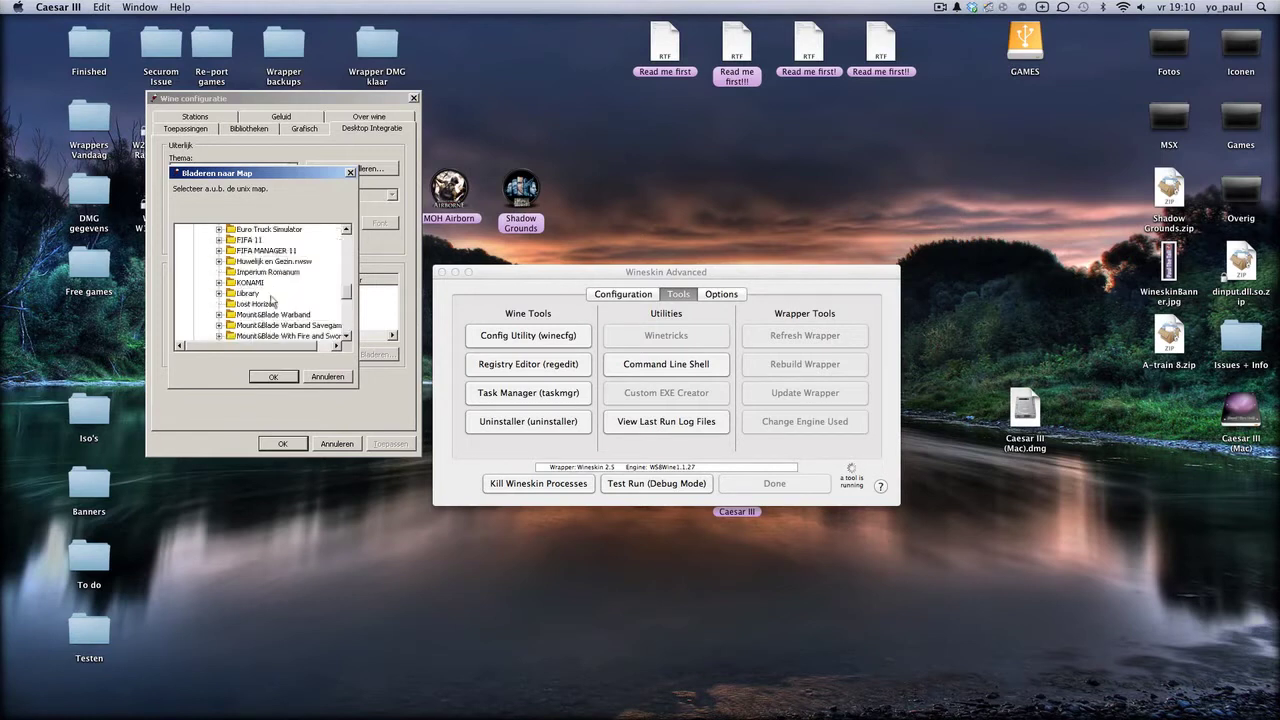
pyautogui.scroll(1, 270, 298)
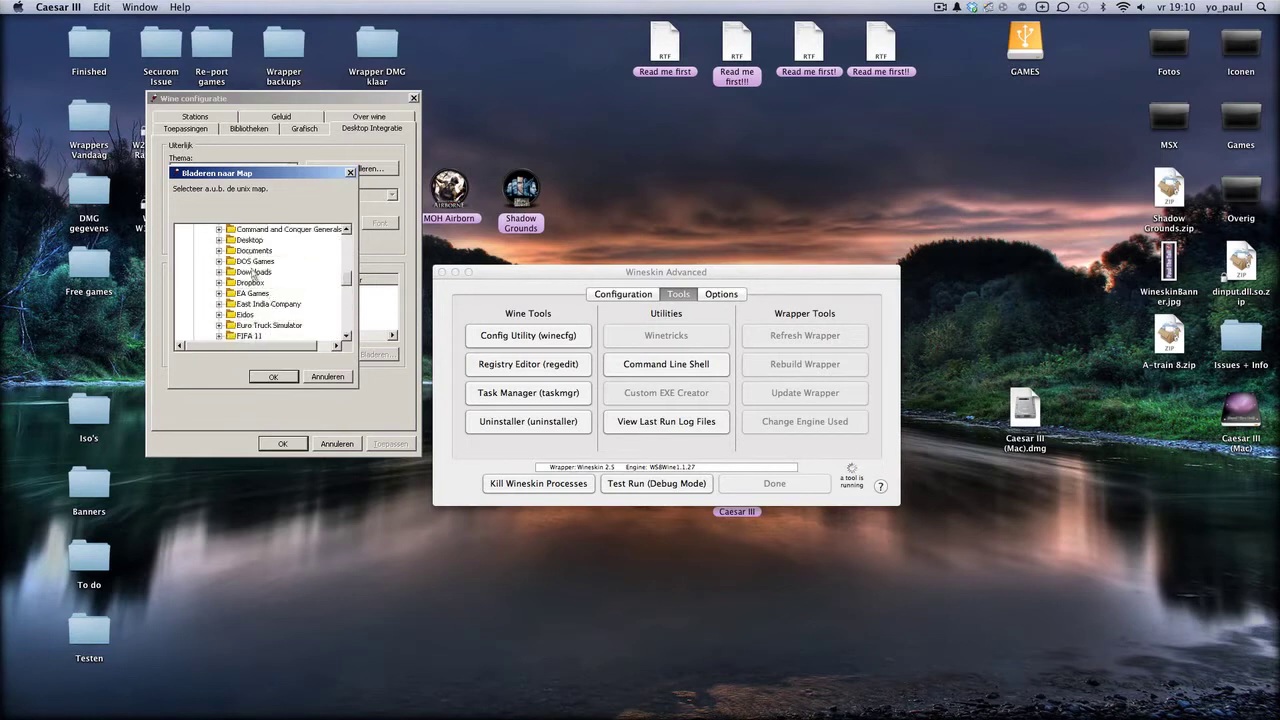
pyautogui.click(248, 251)
pyautogui.click(282, 377)
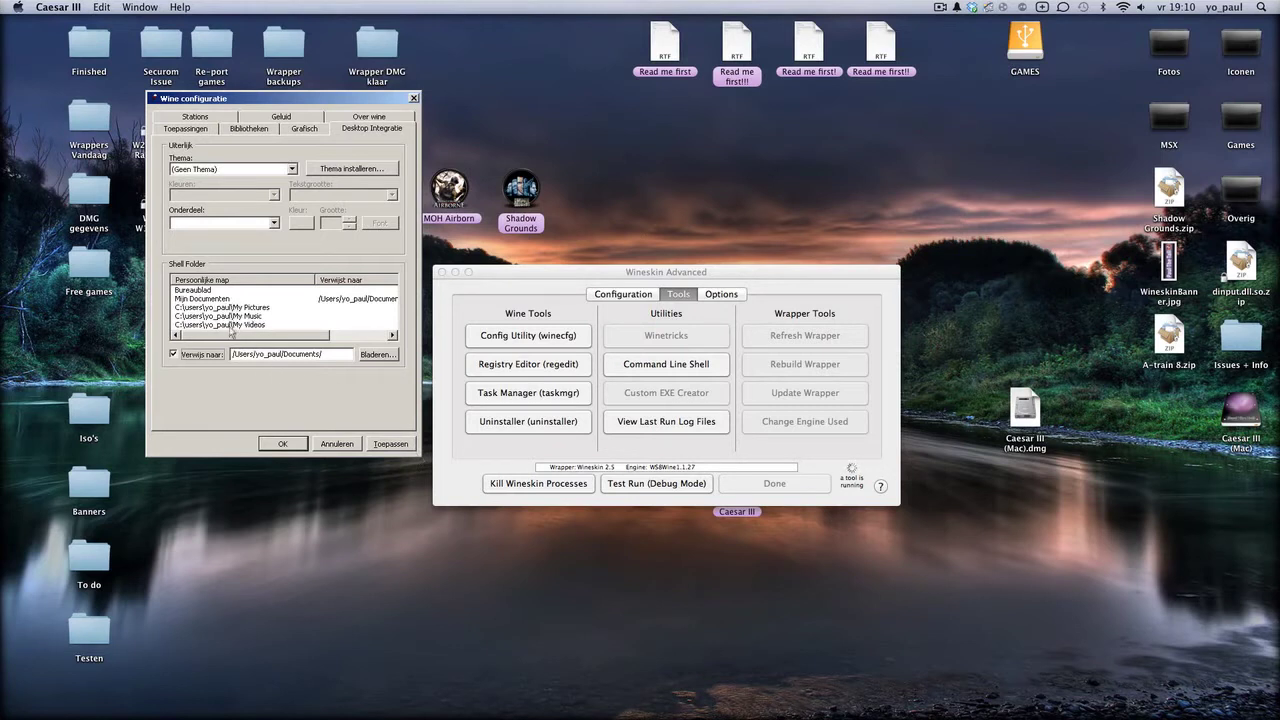
# Apply the changed shell folder settings, leaving My Pictures unlinked, and close the Wine configuration
pyautogui.click(208, 308)
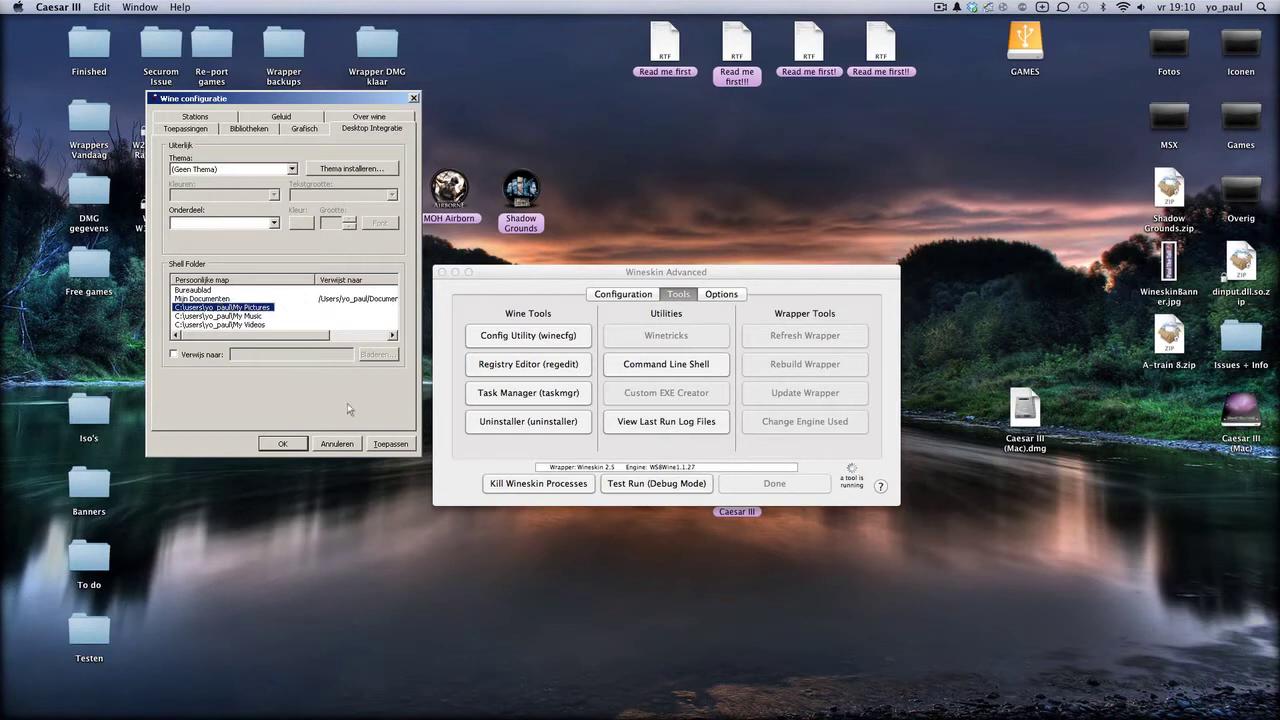
pyautogui.click(393, 446)
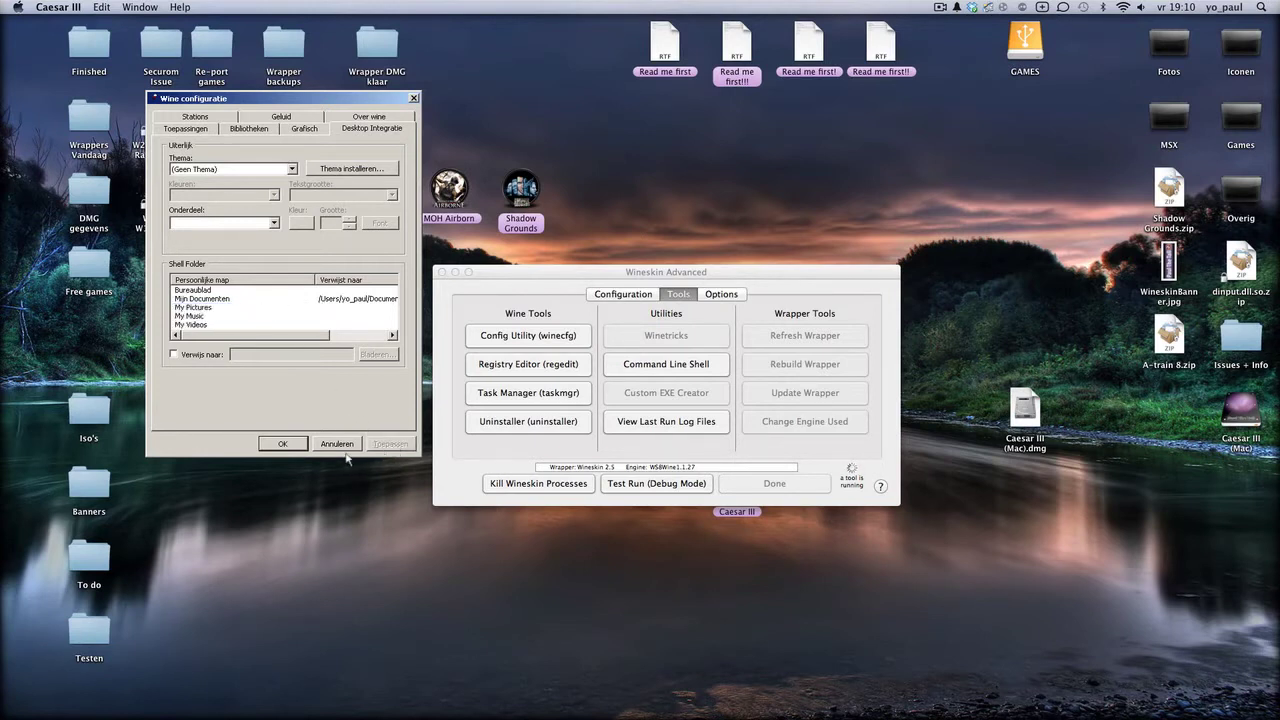
pyautogui.click(284, 444)
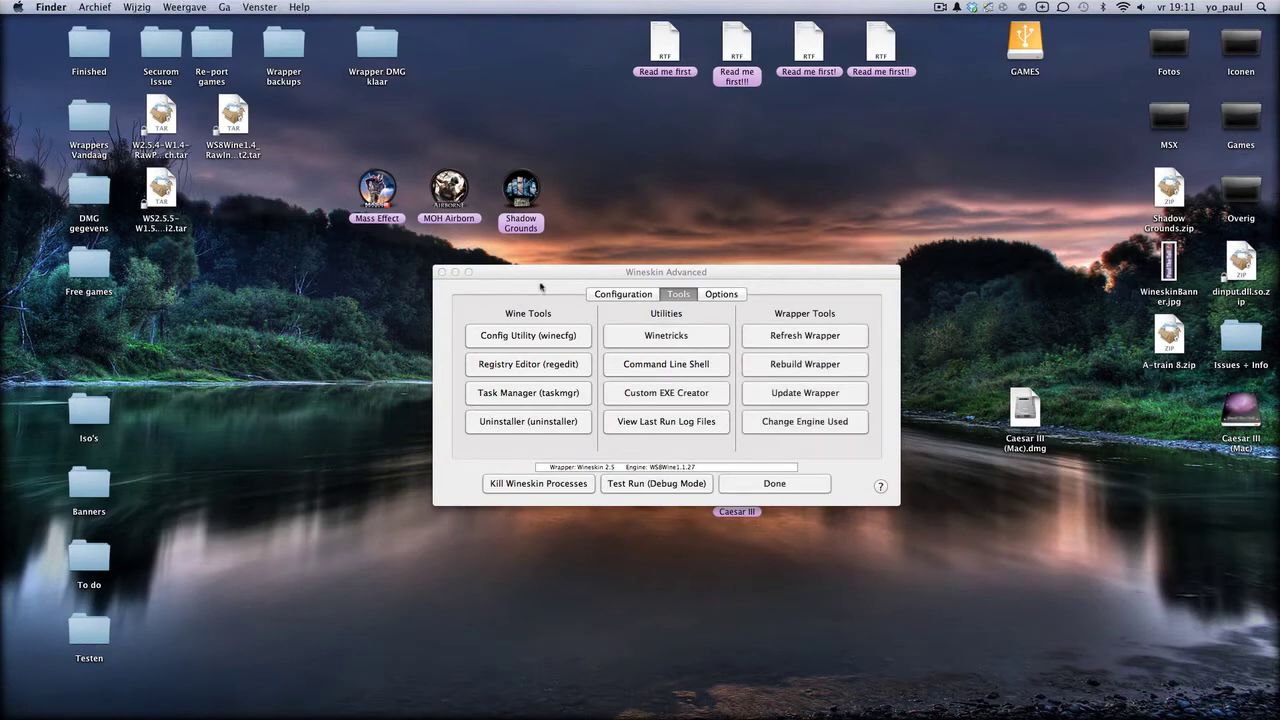
# Reopen the Config Utility to check the Mijn Documenten link under Desktop Integration, and cancel out of it
pyautogui.click(528, 336)
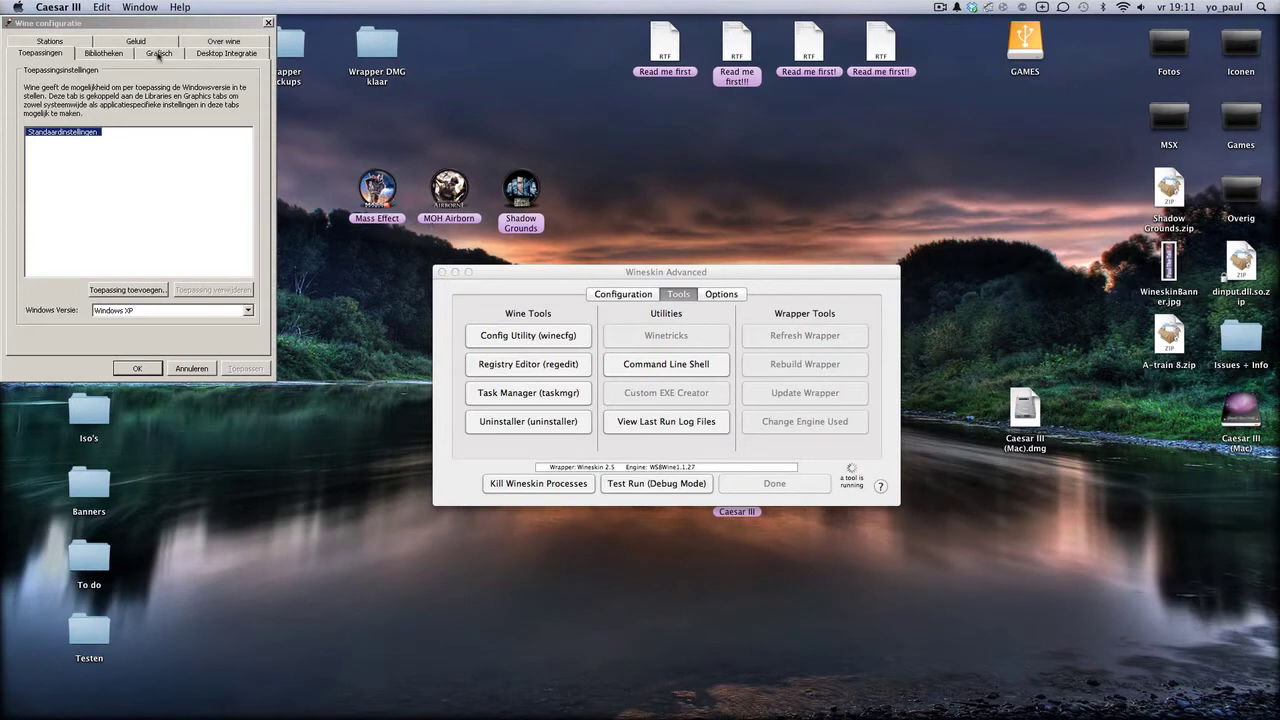
pyautogui.click(214, 58)
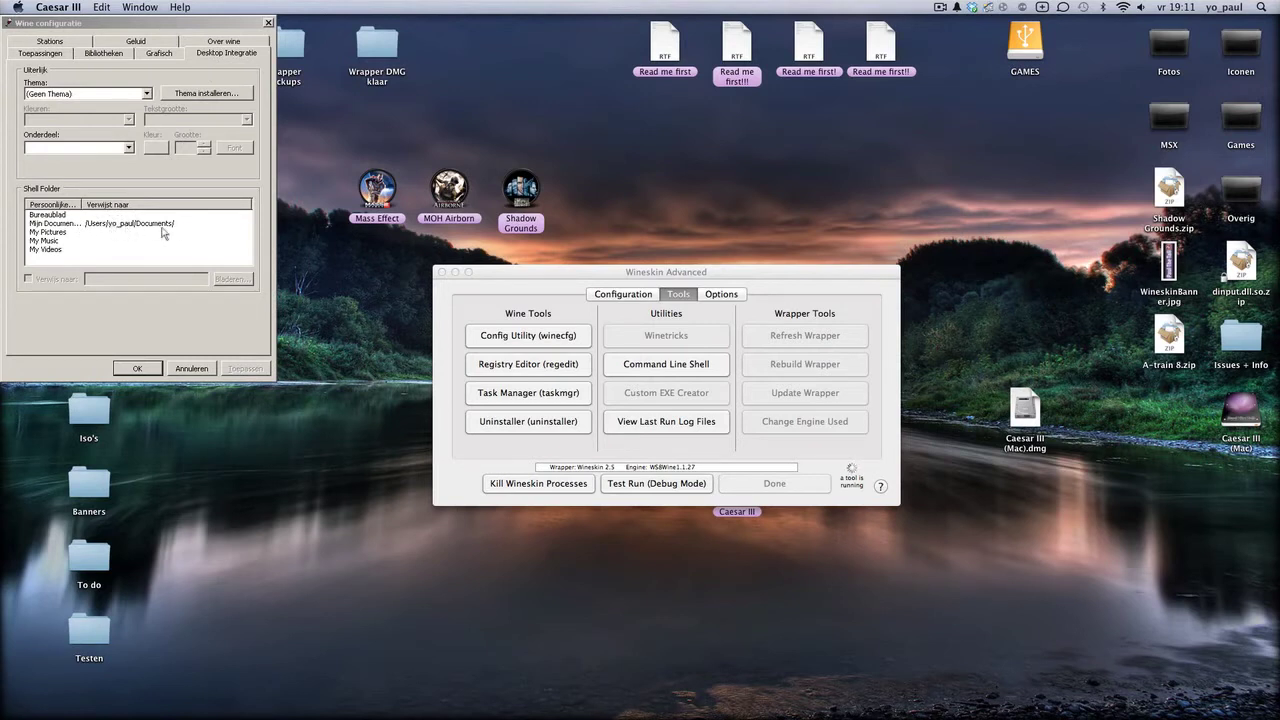
pyautogui.click(204, 368)
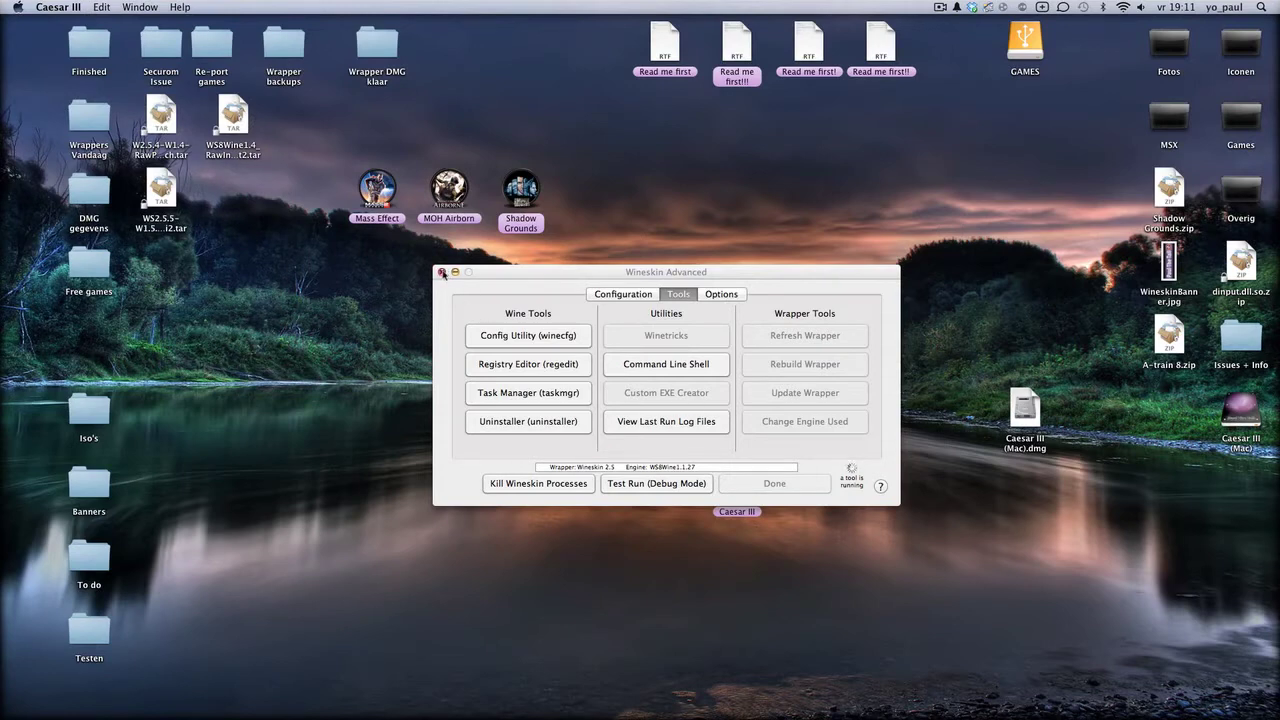
# Quit Wineskin and reposition the Caesar III wrapper closer to the centre of the desktop
pyautogui.click(443, 273)
pyautogui.click(700, 353)
pyautogui.moveTo(738, 492); pyautogui.dragTo(668, 418)
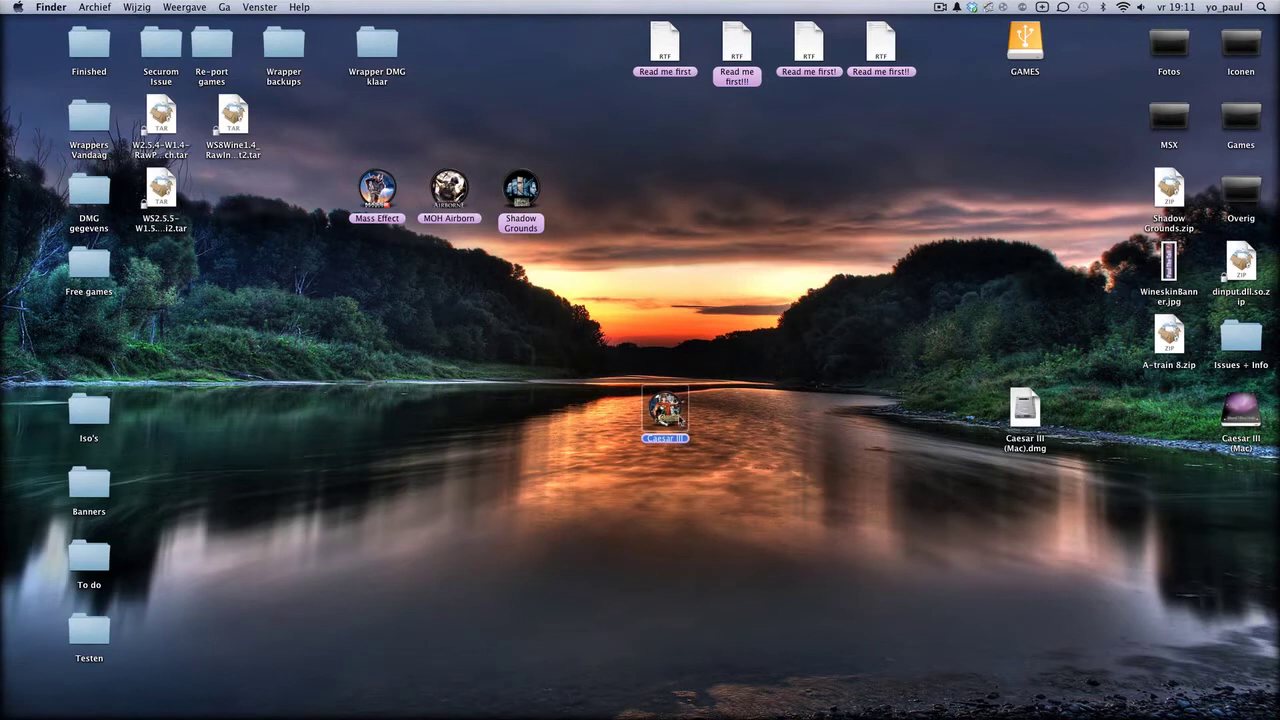
# Move the Caesar III wrapper aside and place the Company of Heroes wrapper from the Games folder on the desktop
pyautogui.moveTo(676, 420); pyautogui.dragTo(892, 350)
pyautogui.doubleClick(1242, 112)
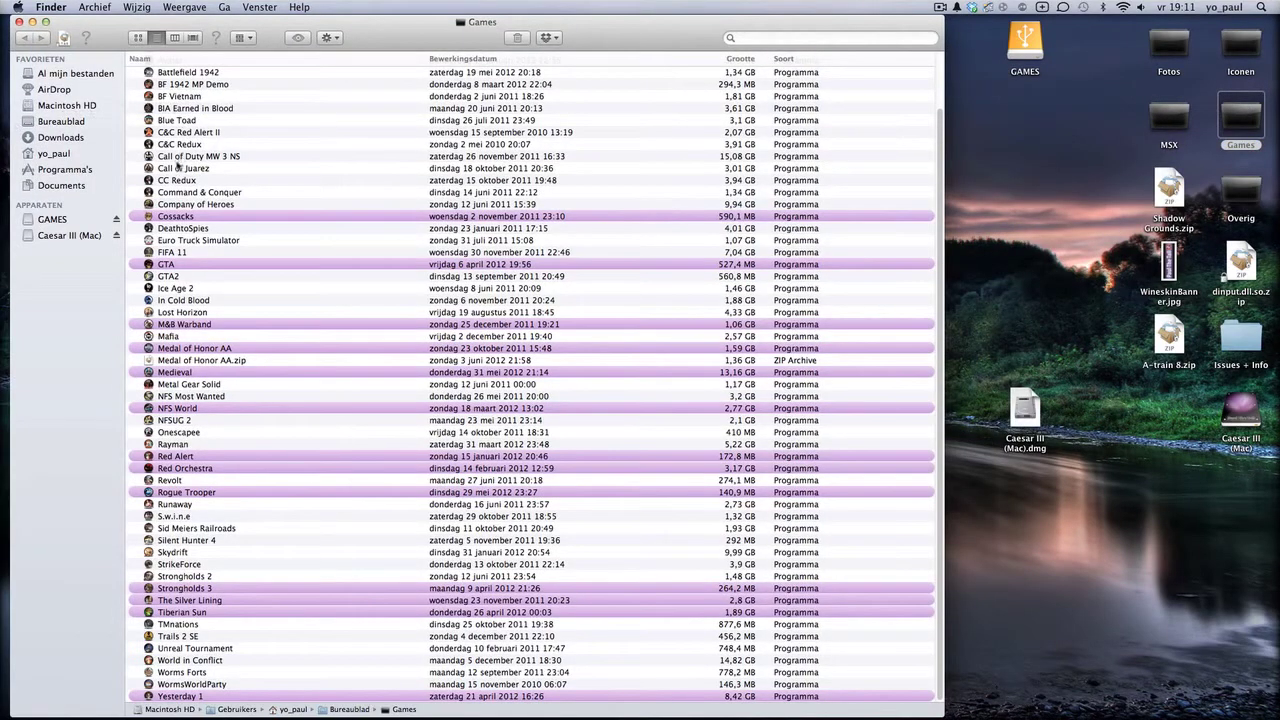
pyautogui.moveTo(197, 204); pyautogui.dragTo(592, 410)
pyautogui.click(18, 21)
# Show the package contents of the Company of Heroes wrapper and open Wineskin's advanced settings
pyautogui.rightClick(590, 420)
pyautogui.click(650, 440)
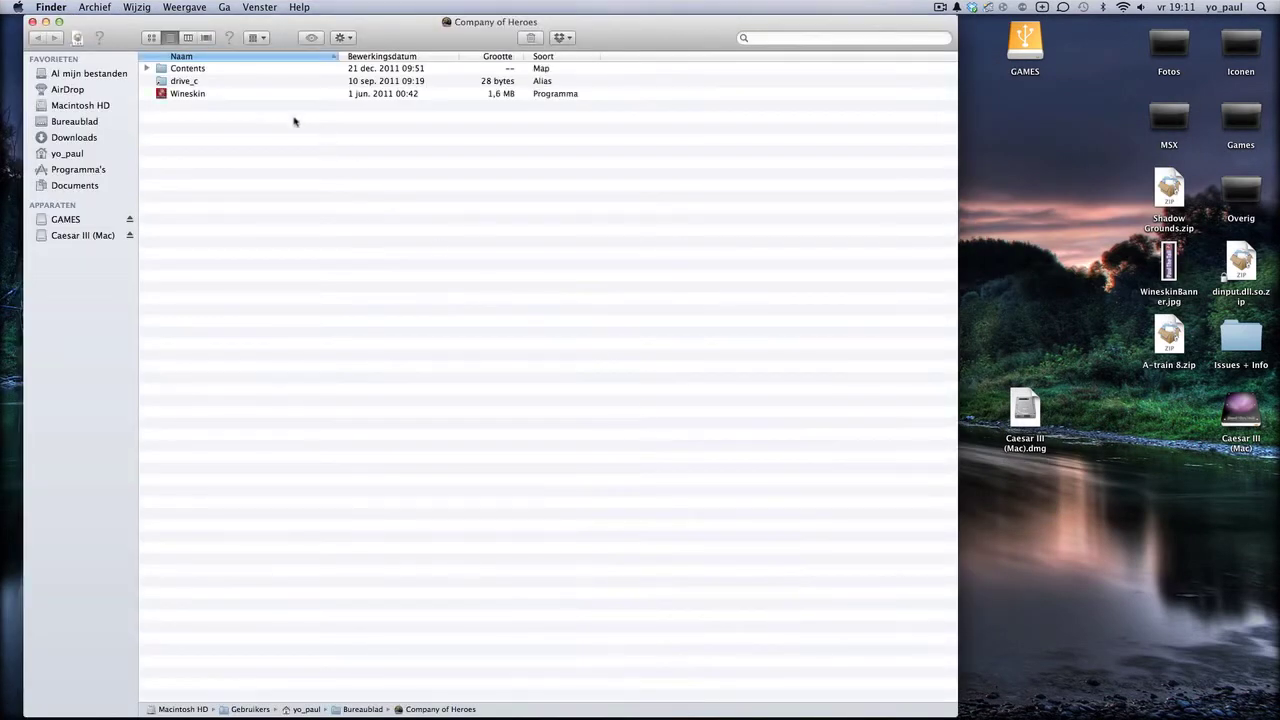
pyautogui.doubleClick(194, 94)
pyautogui.click(706, 326)
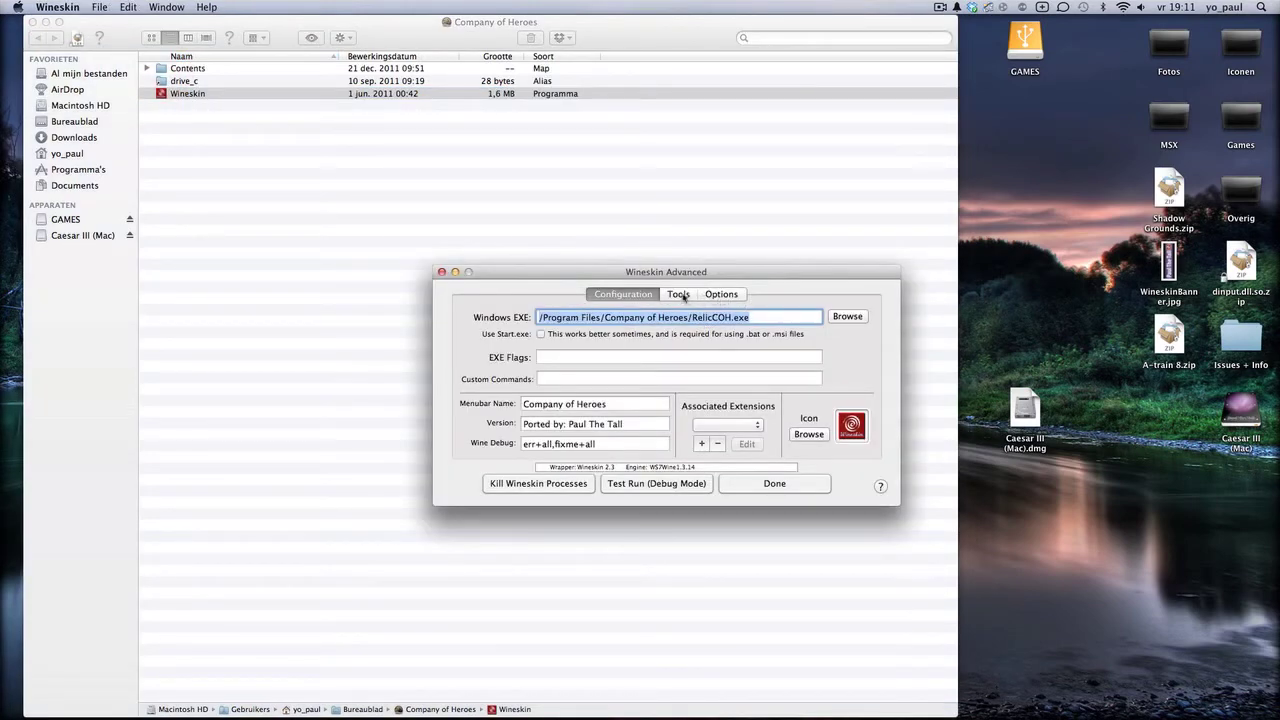
# Check the shell folder links under Desktop Integration in the Config Utility, widening the folder name column, and cancel out
pyautogui.click(681, 296)
pyautogui.click(560, 335)
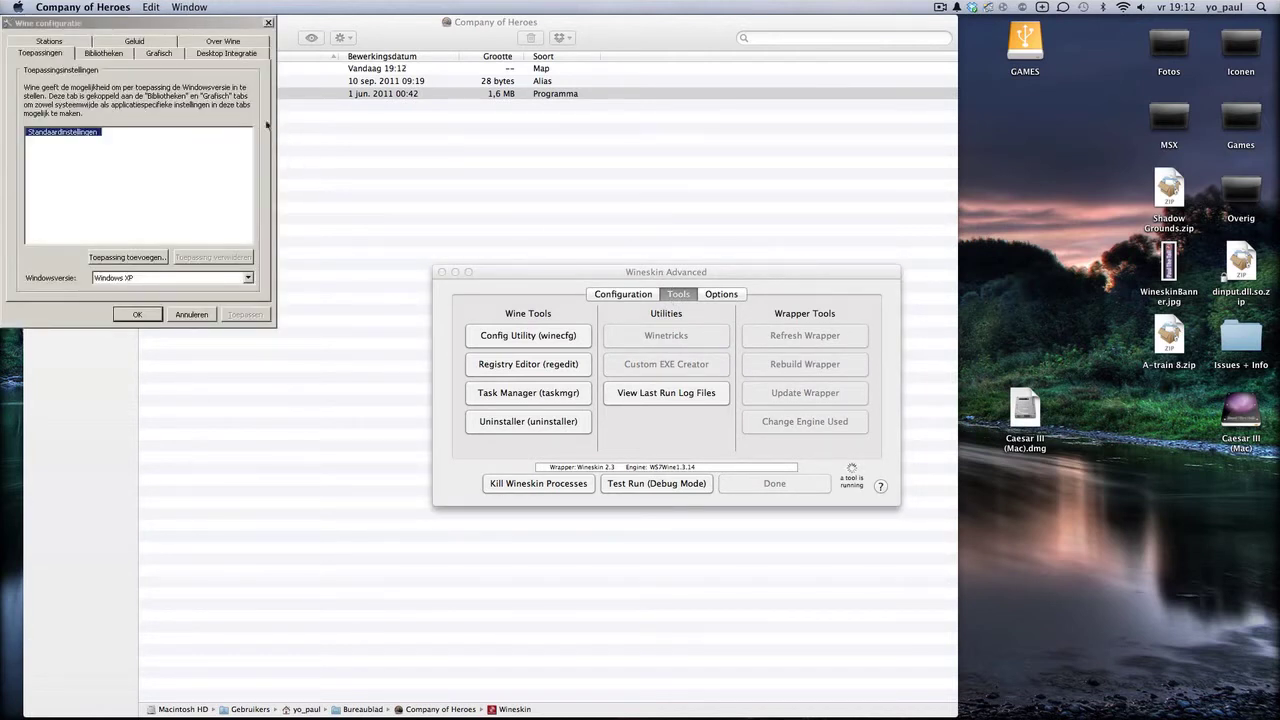
pyautogui.click(216, 52)
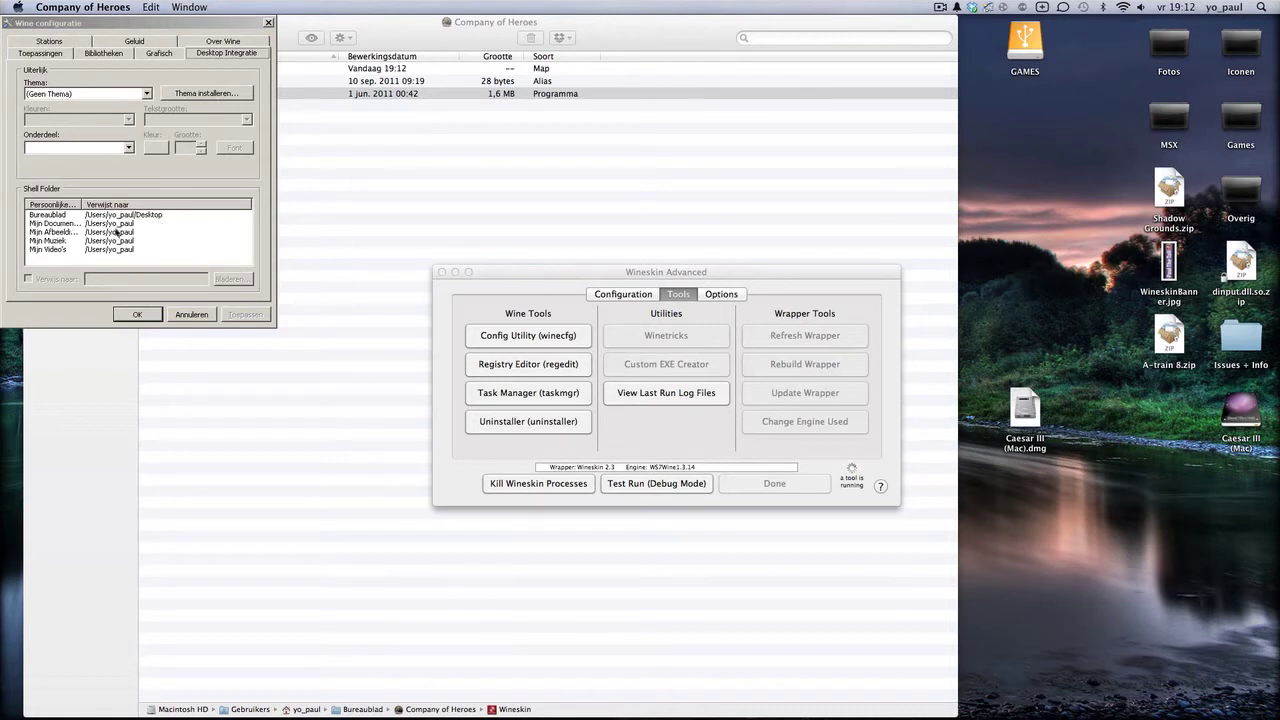
pyautogui.moveTo(84, 205); pyautogui.dragTo(131, 206)
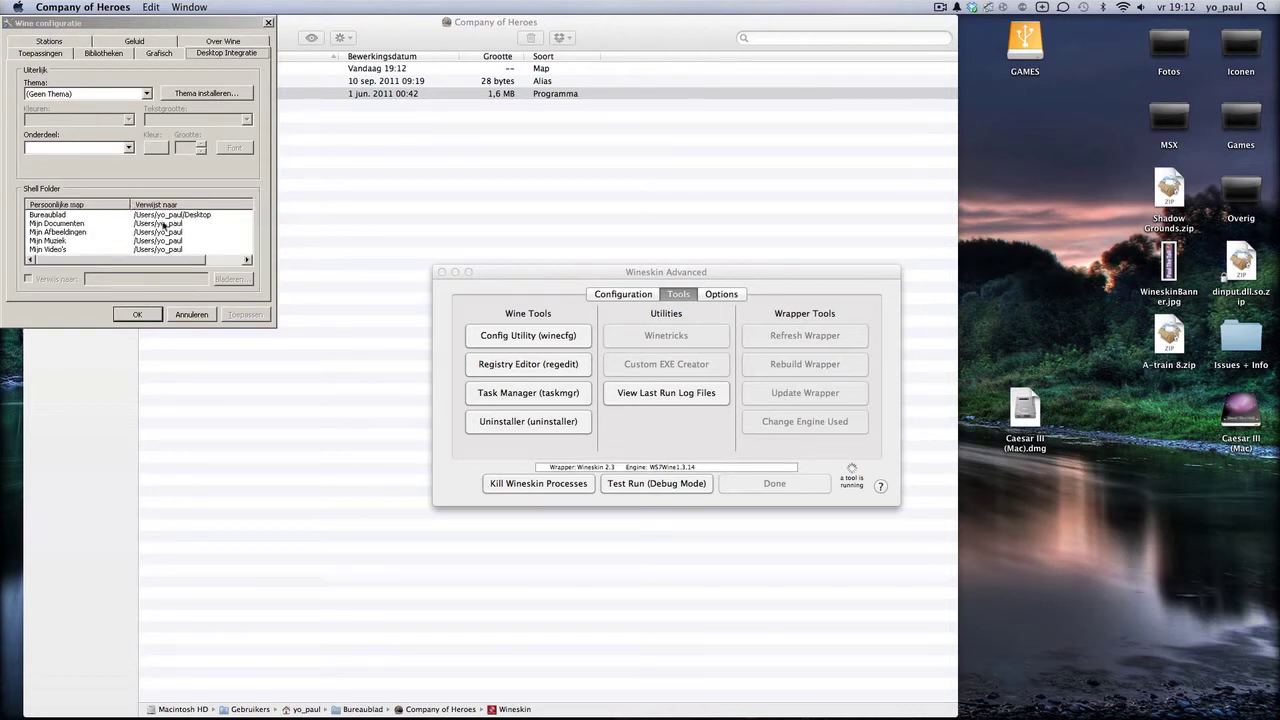
pyautogui.click(191, 315)
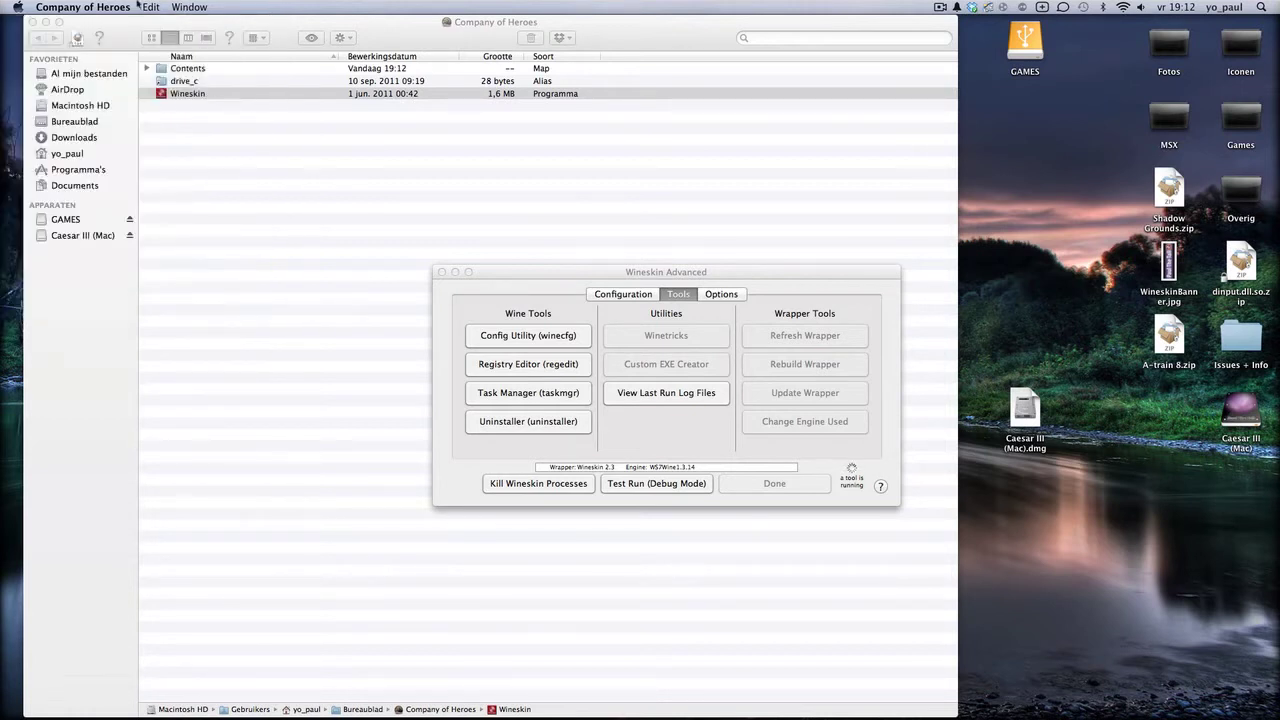
# Look through the Mac's Documents folder for the folders that games have saved there
pyautogui.click(75, 187)
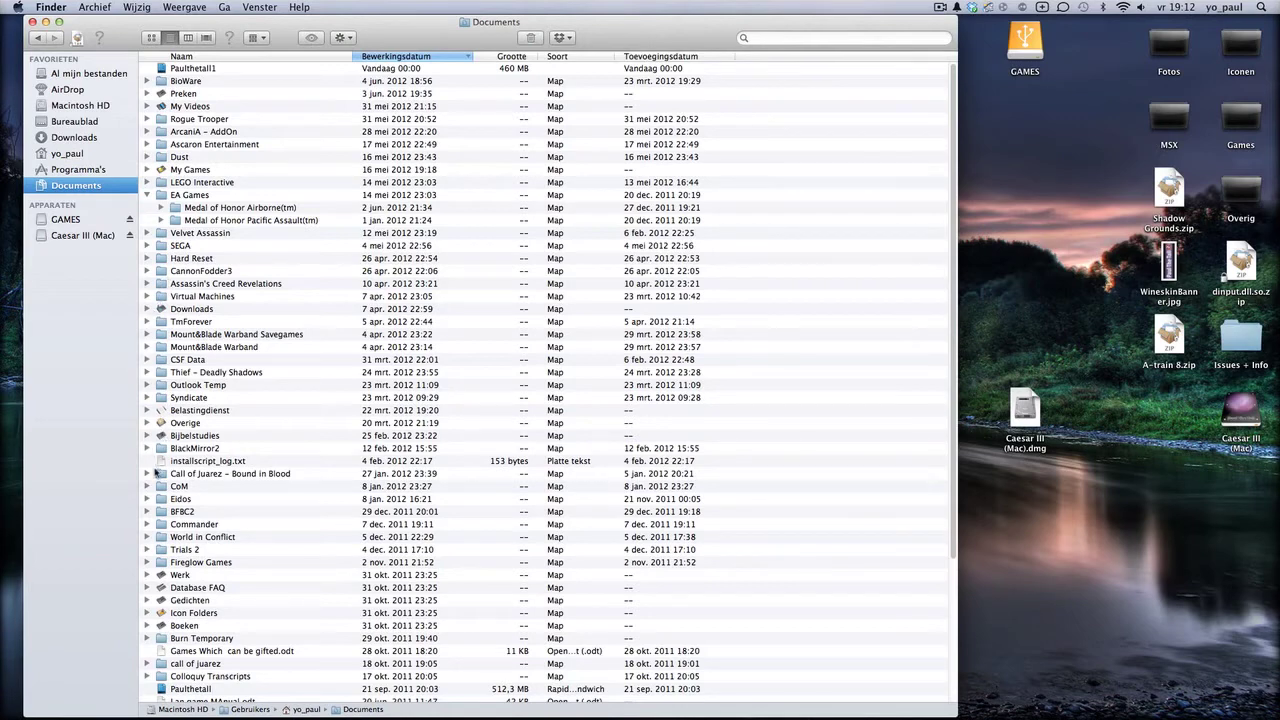
pyautogui.scroll(-5, 155, 473)
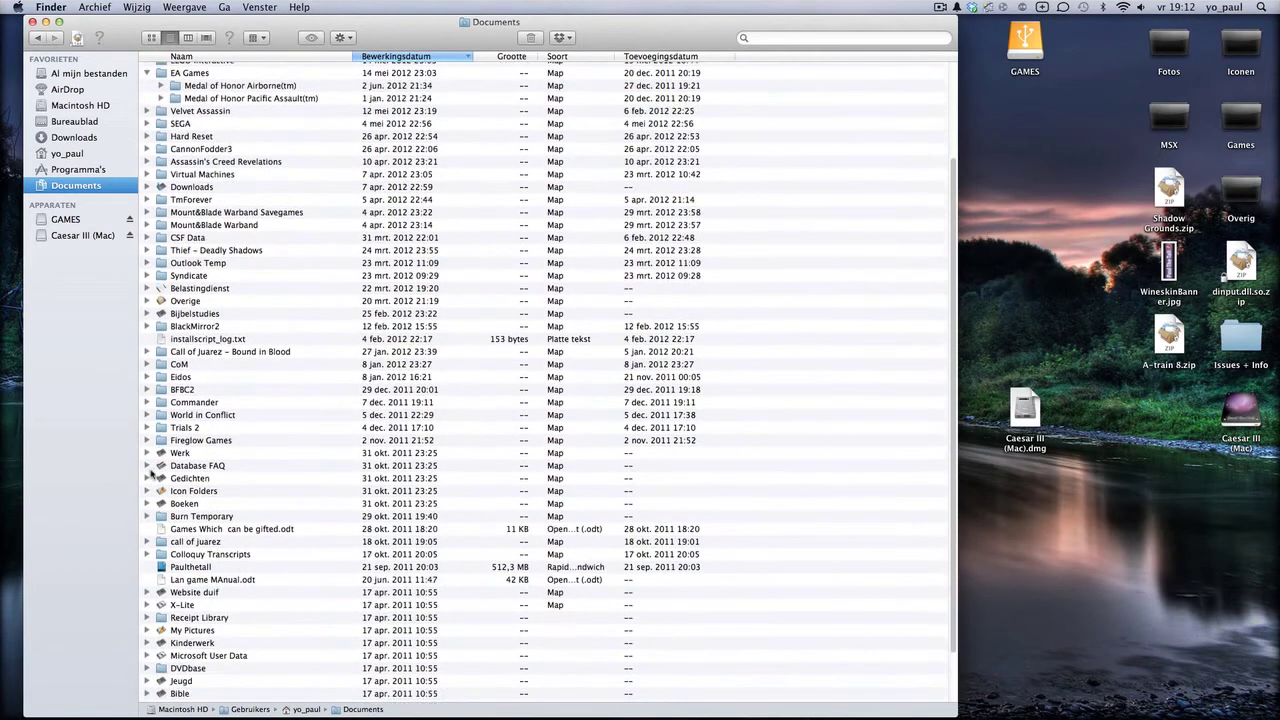
pyautogui.scroll(-3, 153, 474)
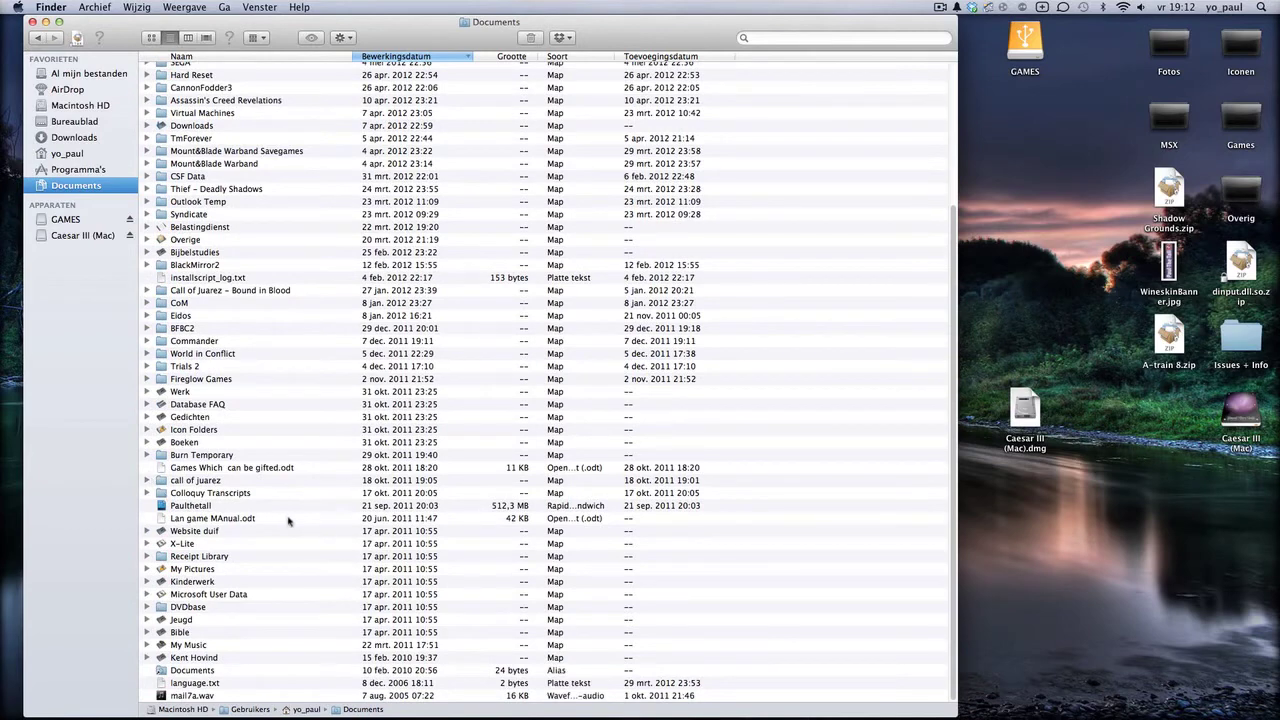
pyautogui.scroll(2, 183, 636)
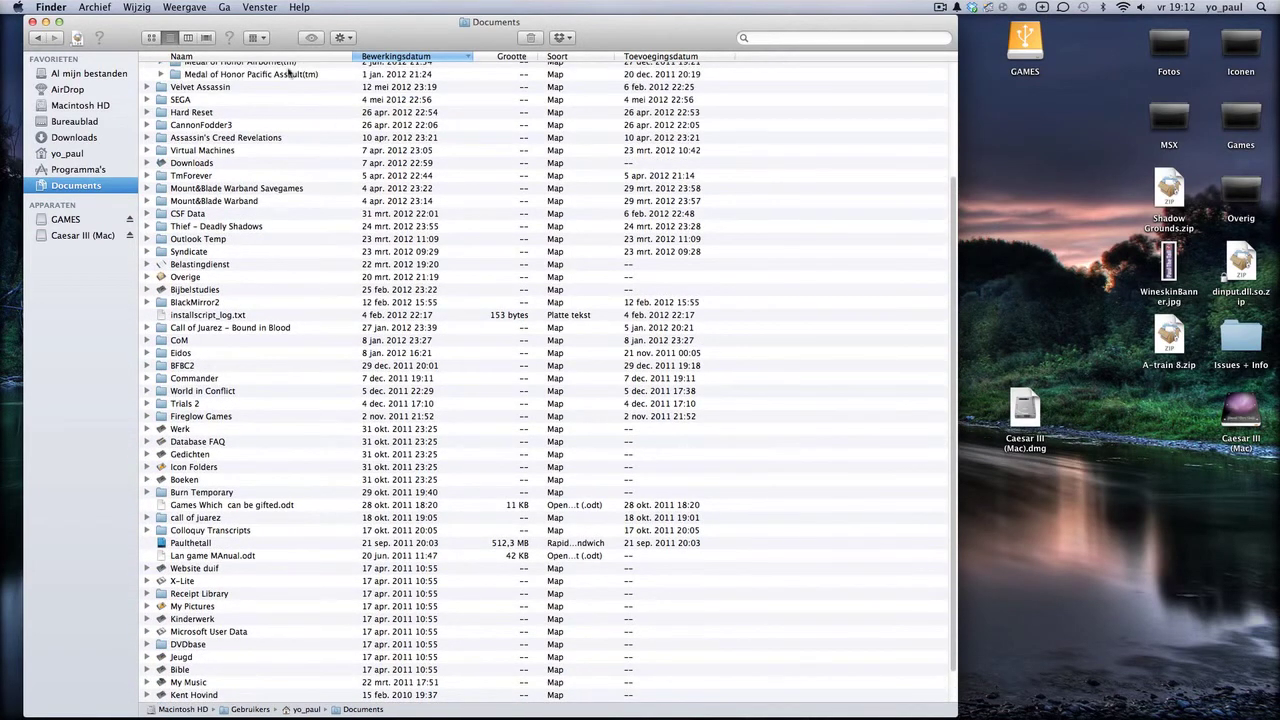
pyautogui.scroll(5, 249, 293)
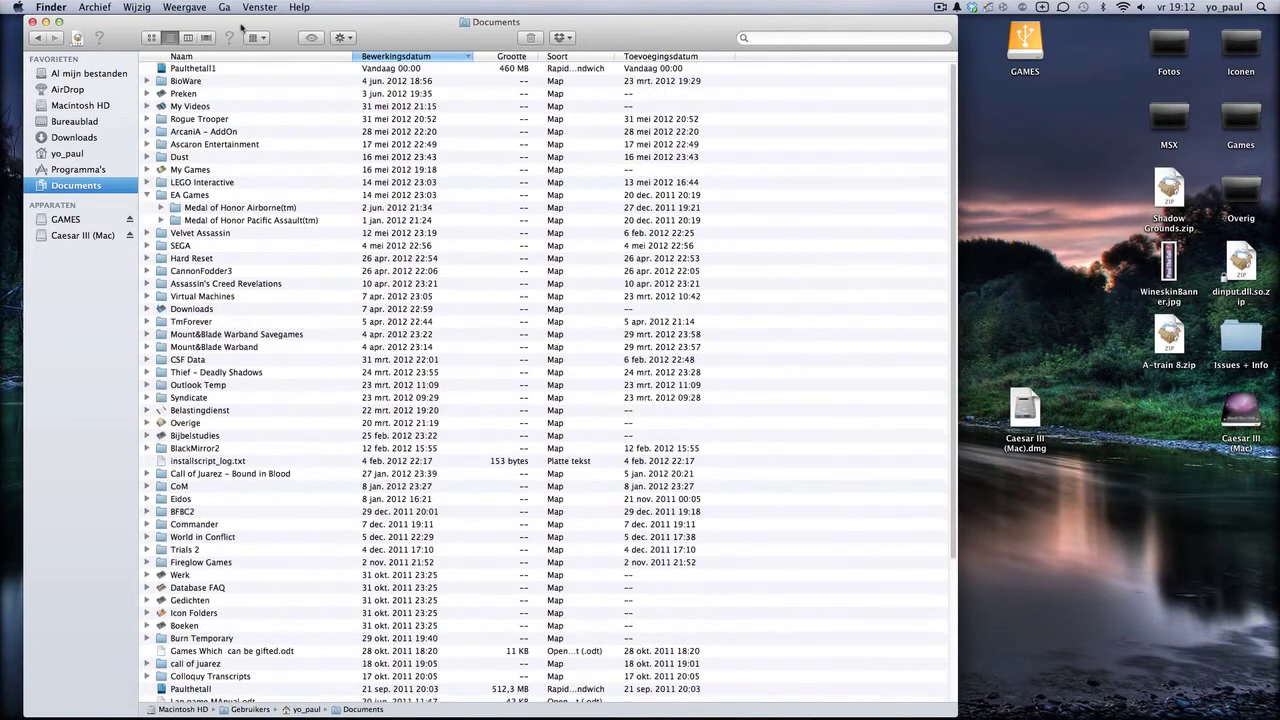
# Sort the Documents folder by name and examine the game folders inside My Games
pyautogui.click(256, 57)
pyautogui.scroll(-1, 222, 356)
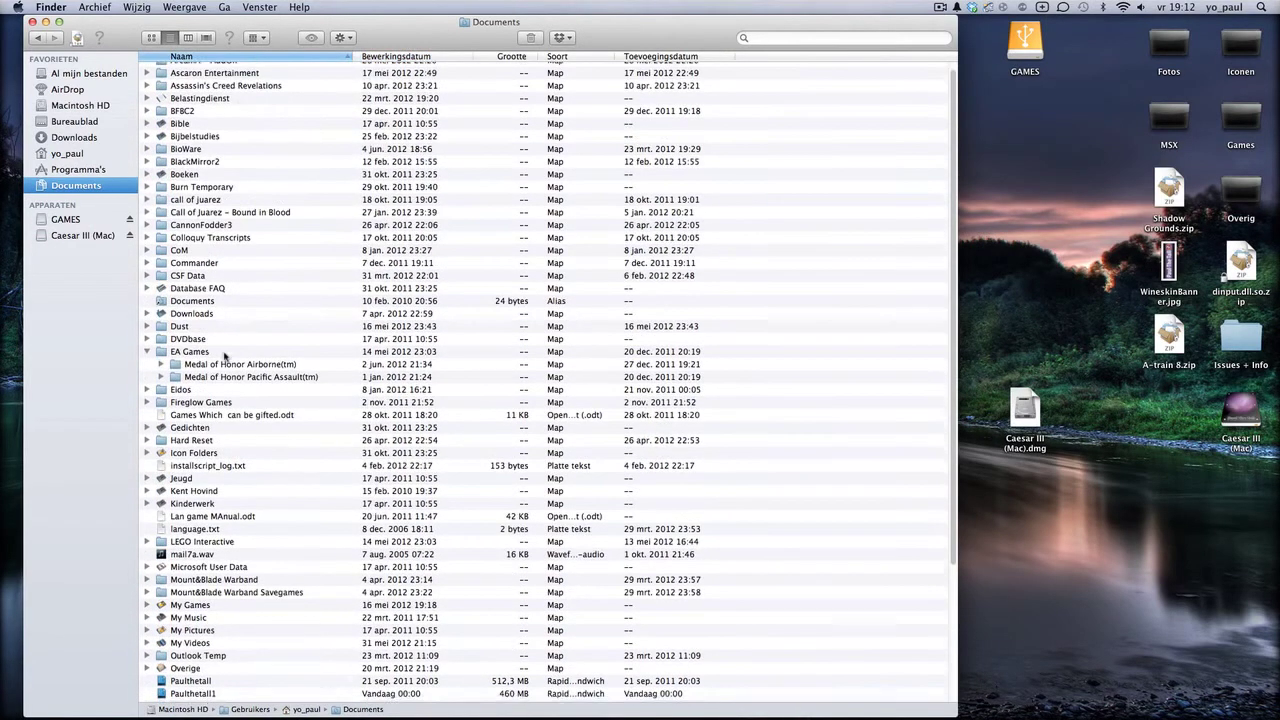
pyautogui.scroll(-3, 225, 356)
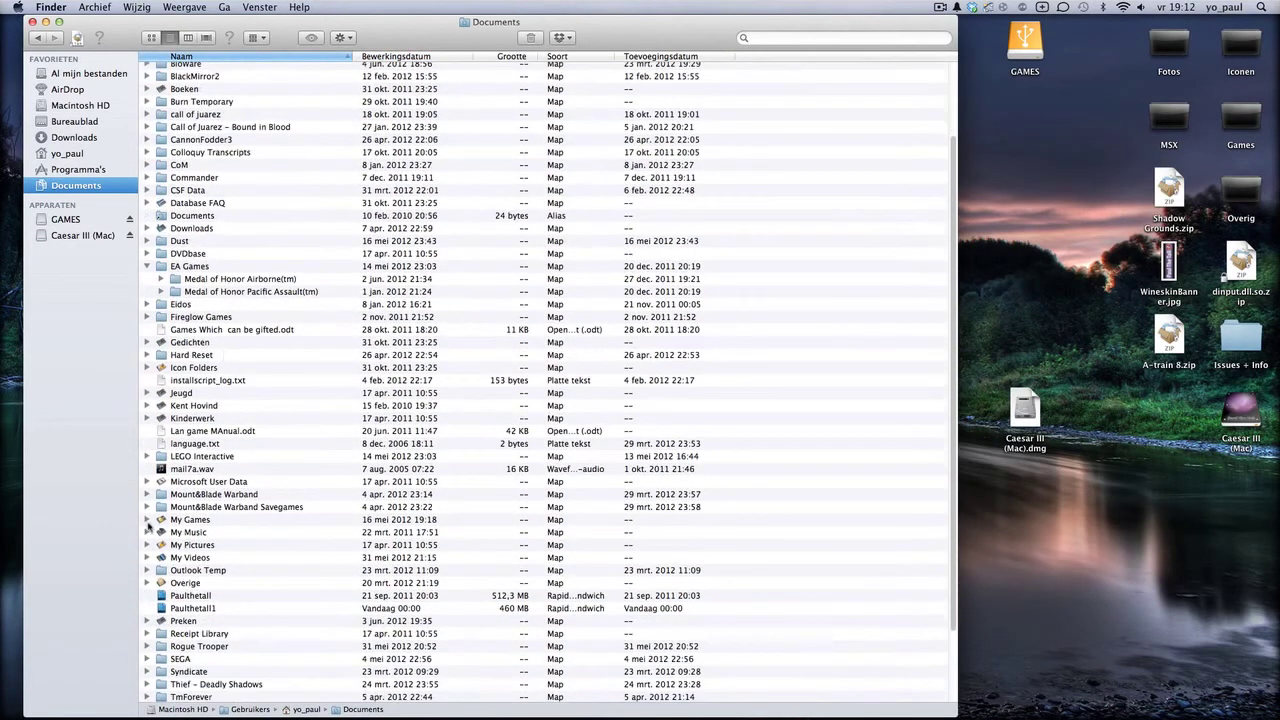
pyautogui.click(147, 520)
pyautogui.scroll(-3, 205, 530)
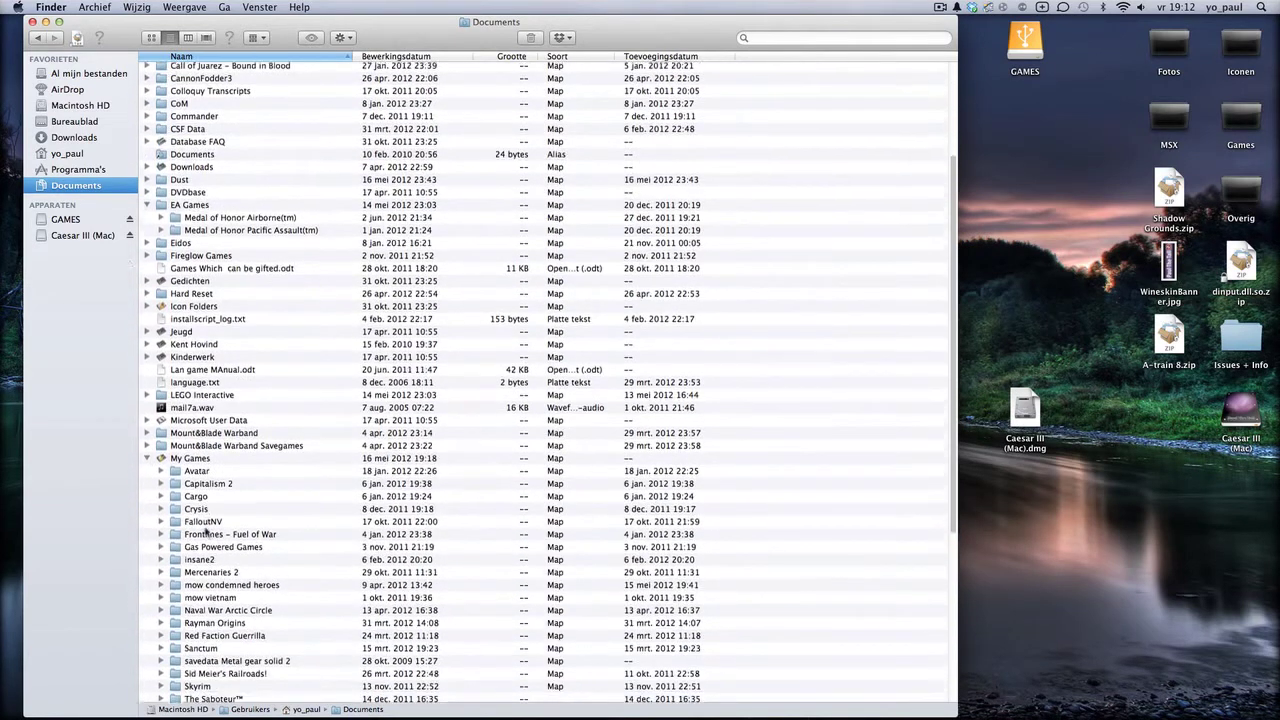
pyautogui.scroll(-3, 205, 530)
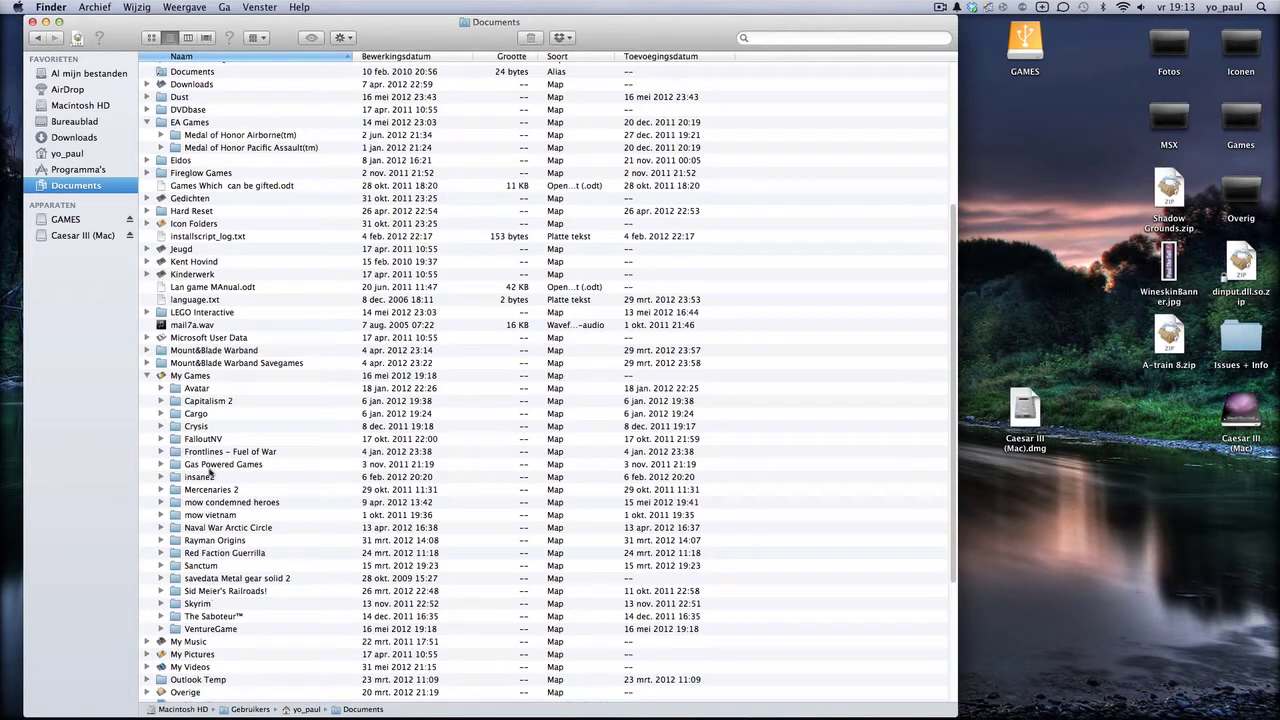
pyautogui.click(147, 376)
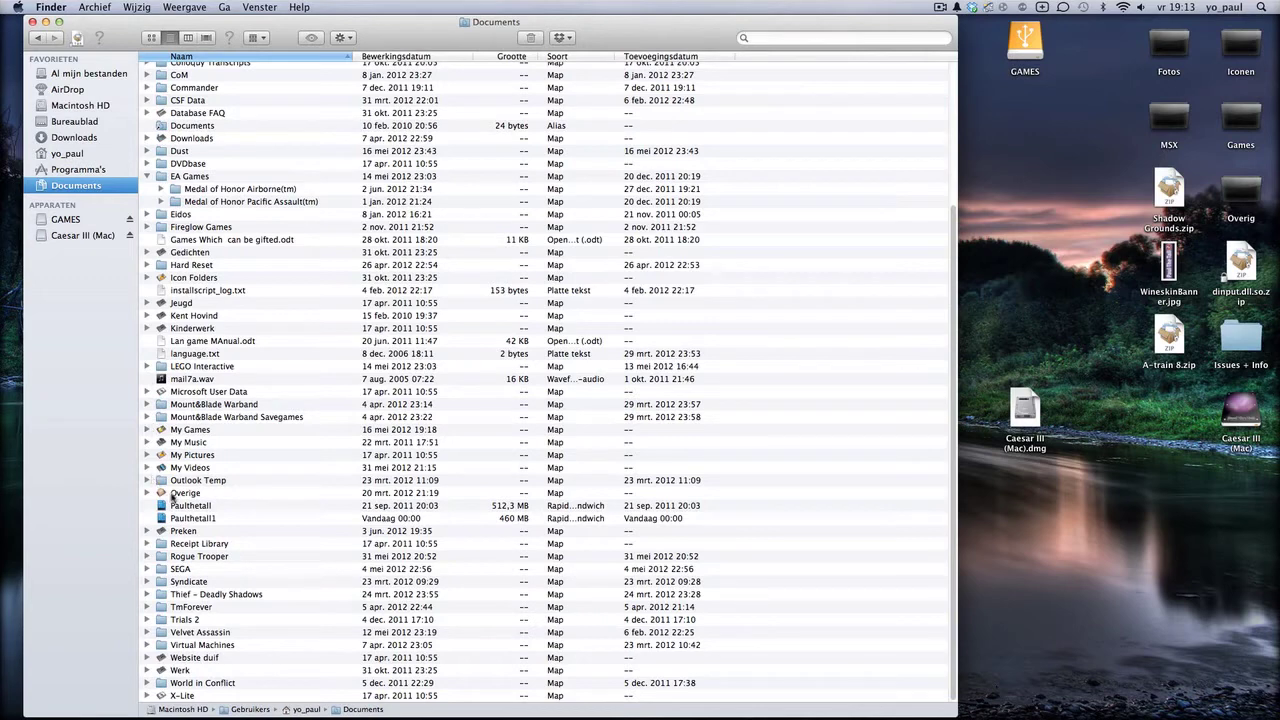
pyautogui.scroll(5, 184, 518)
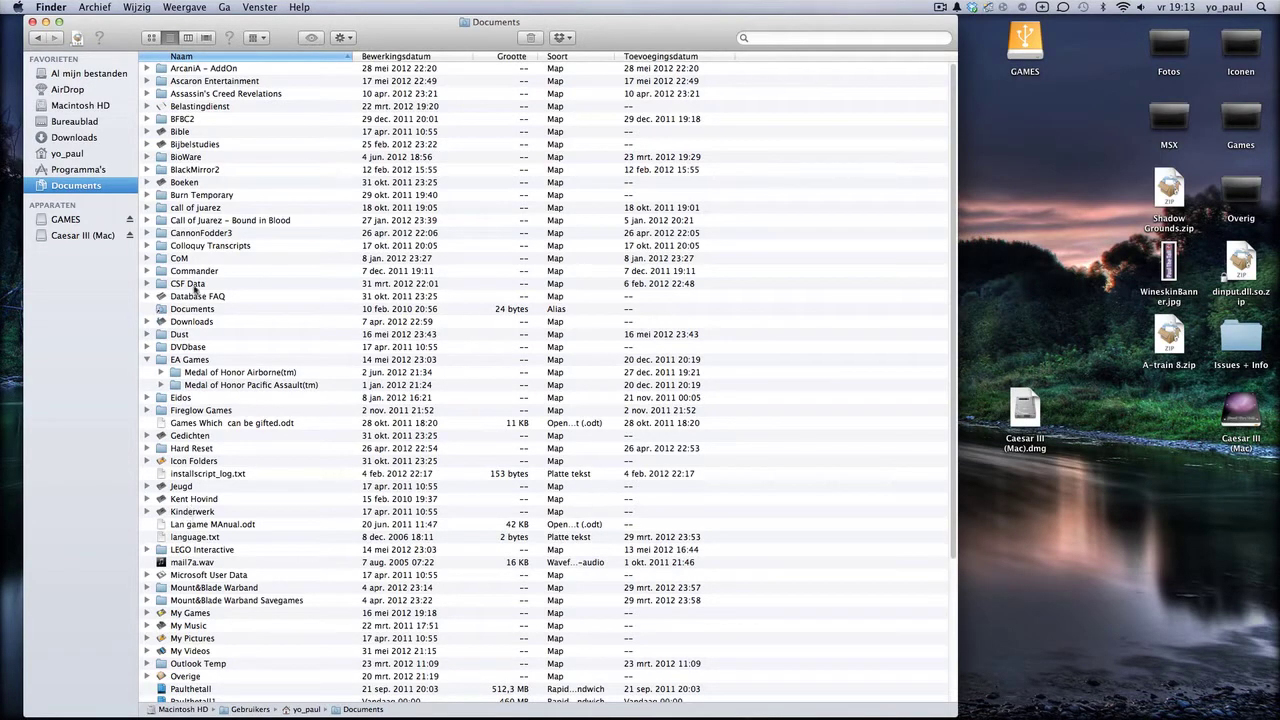
# Examine the contents of the Company of Heroes folder inside my games in the user's home folder
pyautogui.click(68, 154)
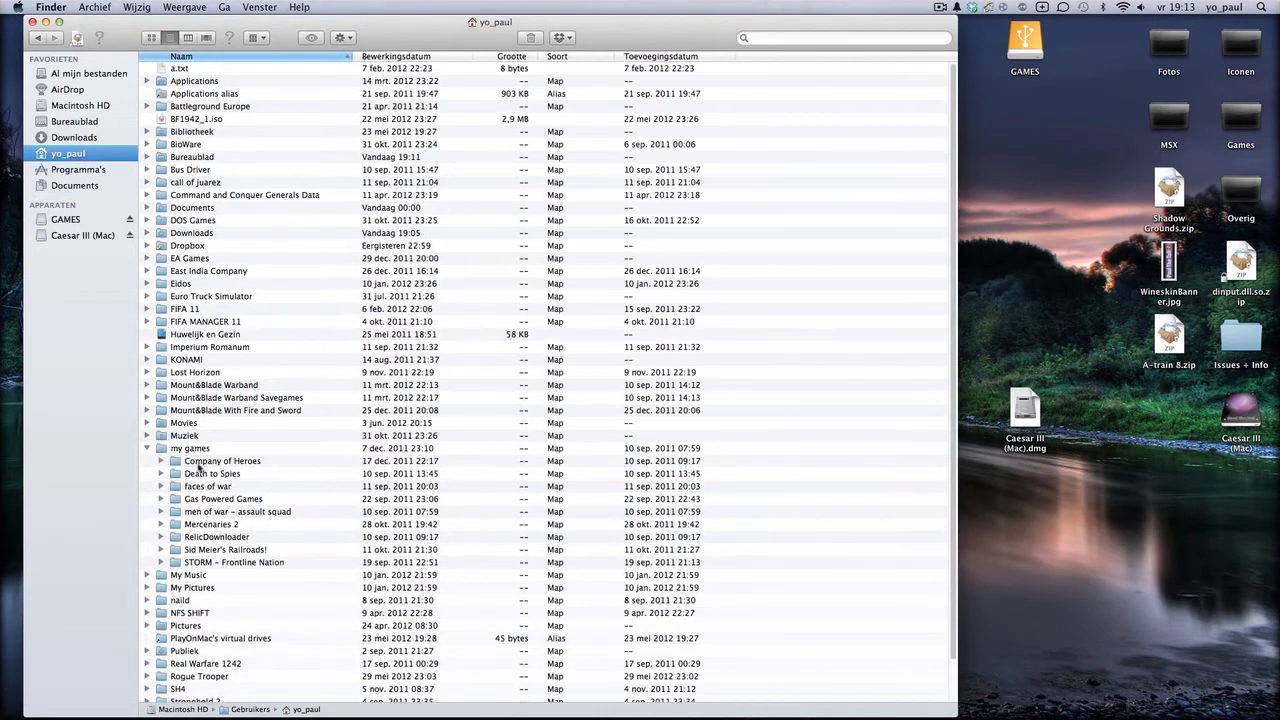
pyautogui.click(199, 463)
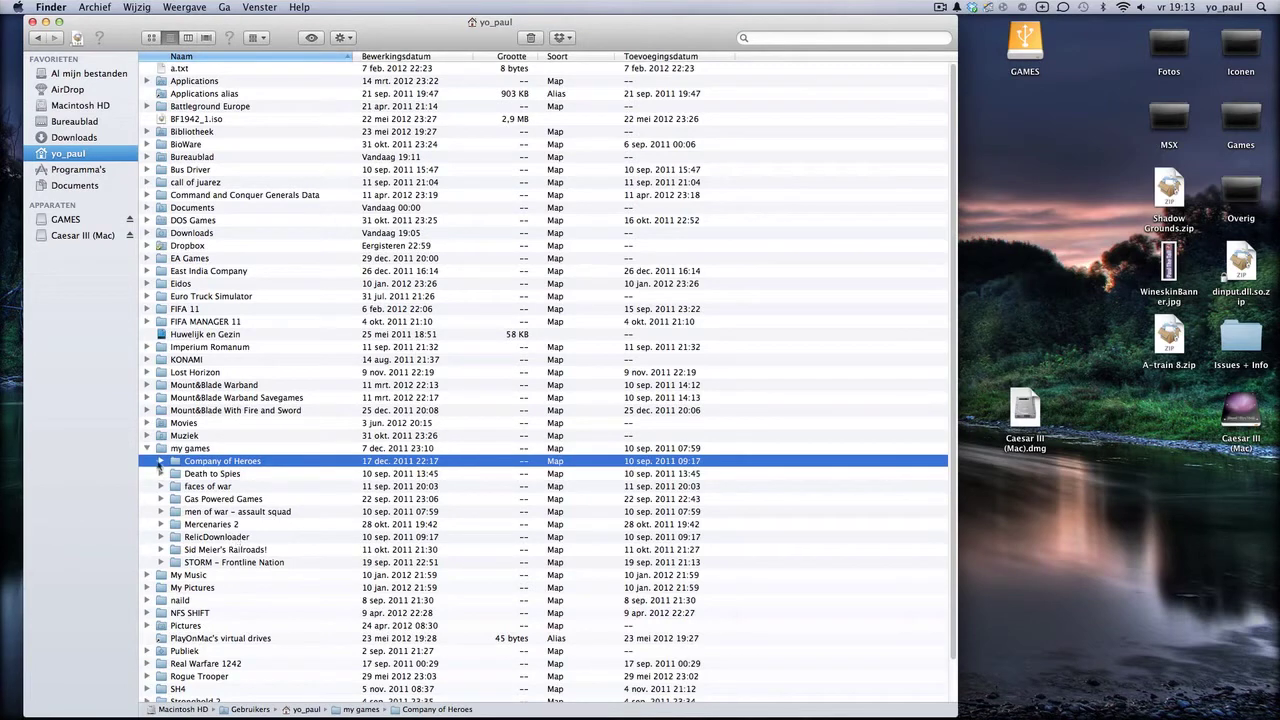
pyautogui.click(161, 462)
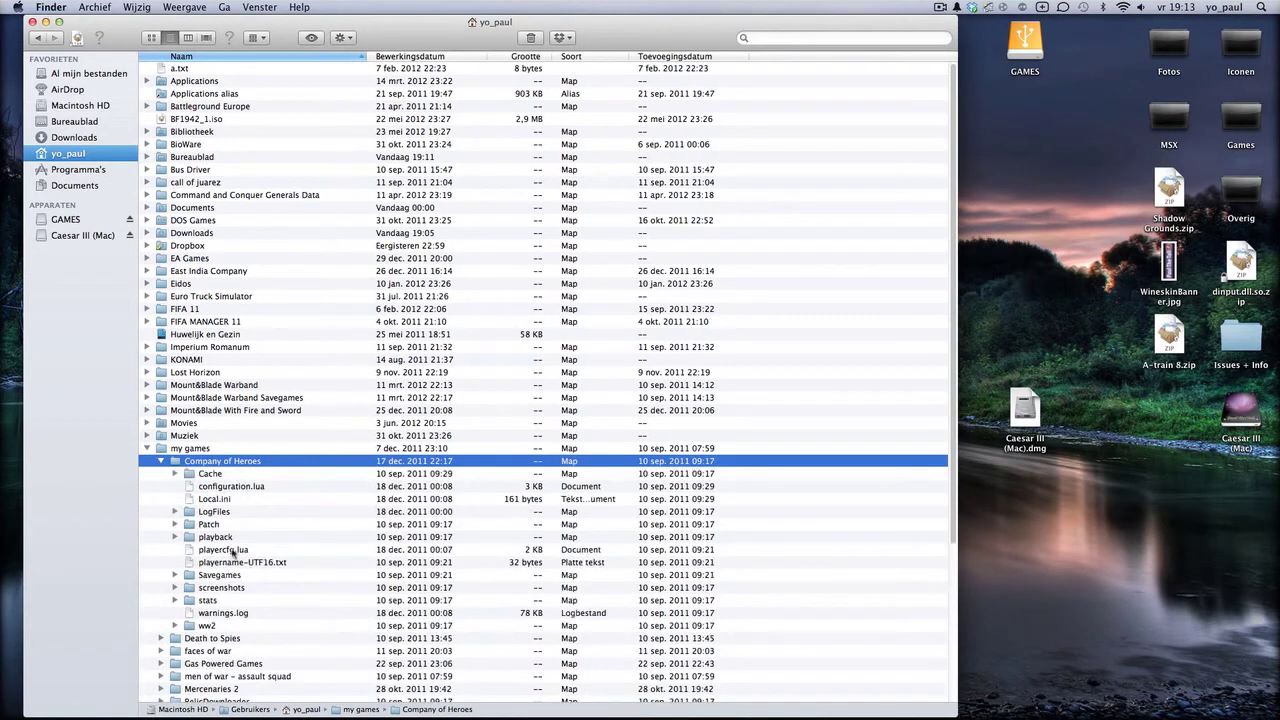
pyautogui.click(147, 448)
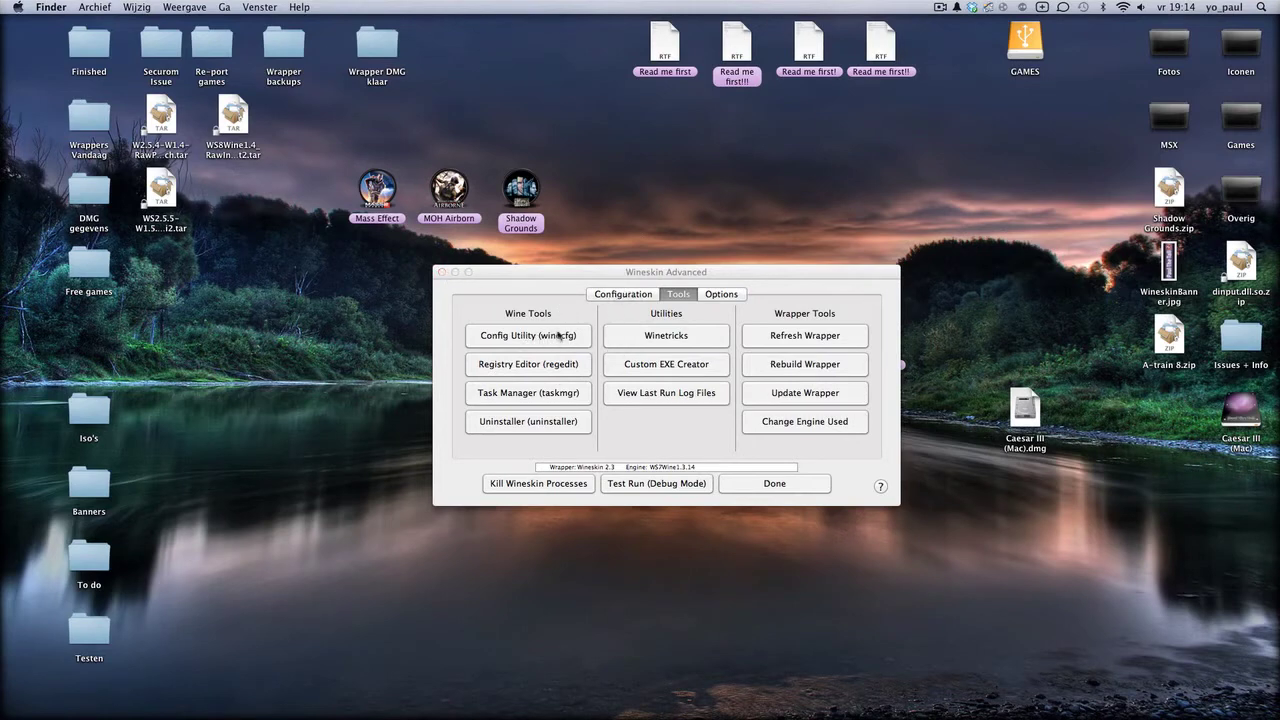
# Reopen the Config Utility to view the DLL overrides and the Desktop Integration shell folders, and cancel out
pyautogui.click(558, 337)
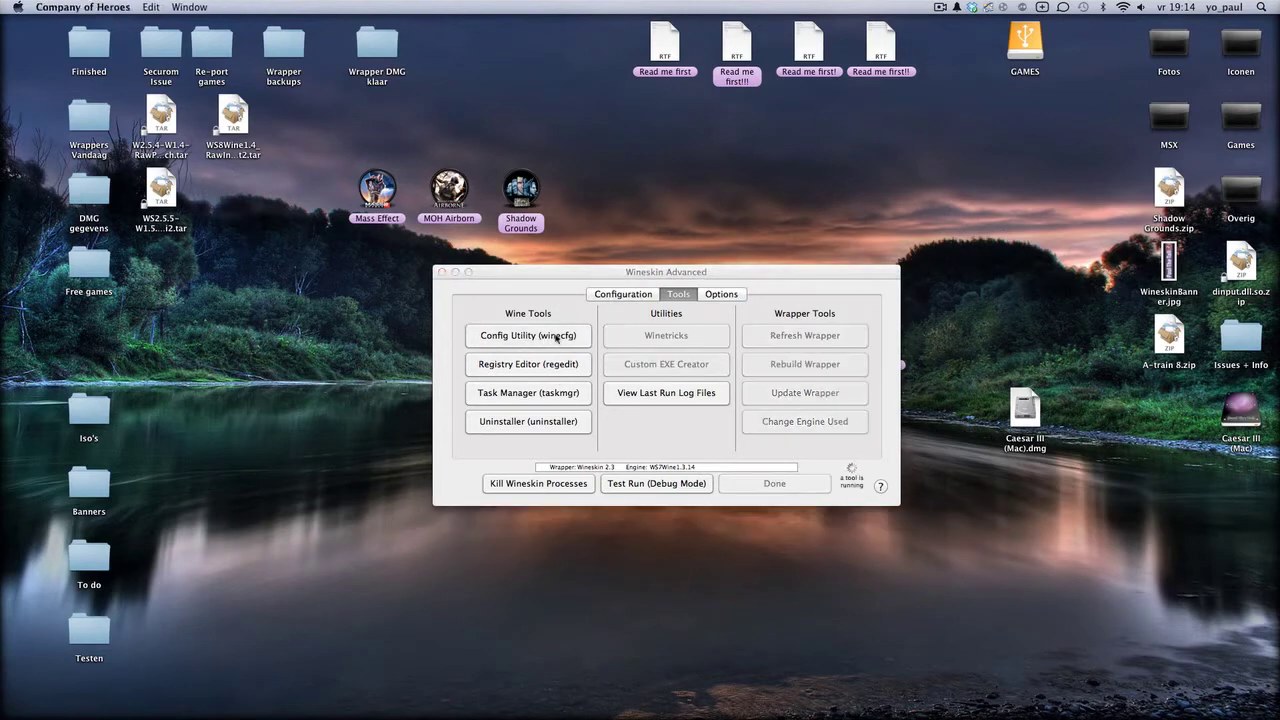
pyautogui.click(102, 56)
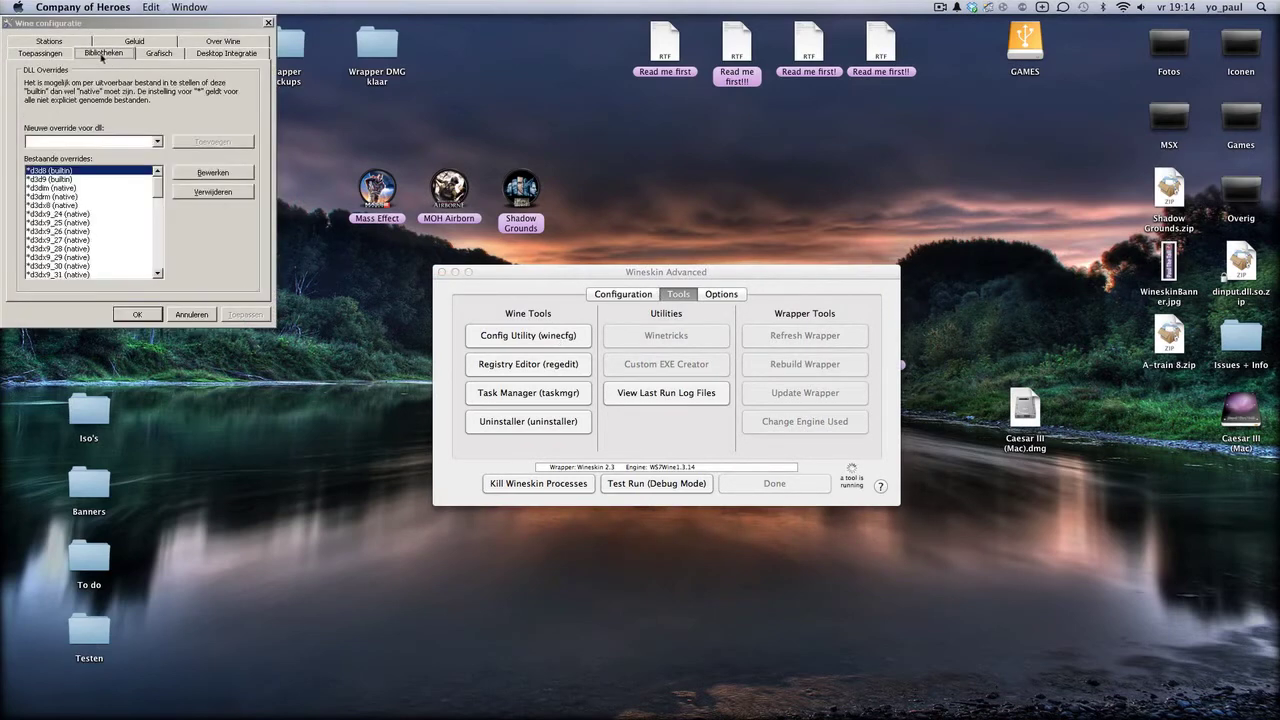
pyautogui.click(226, 53)
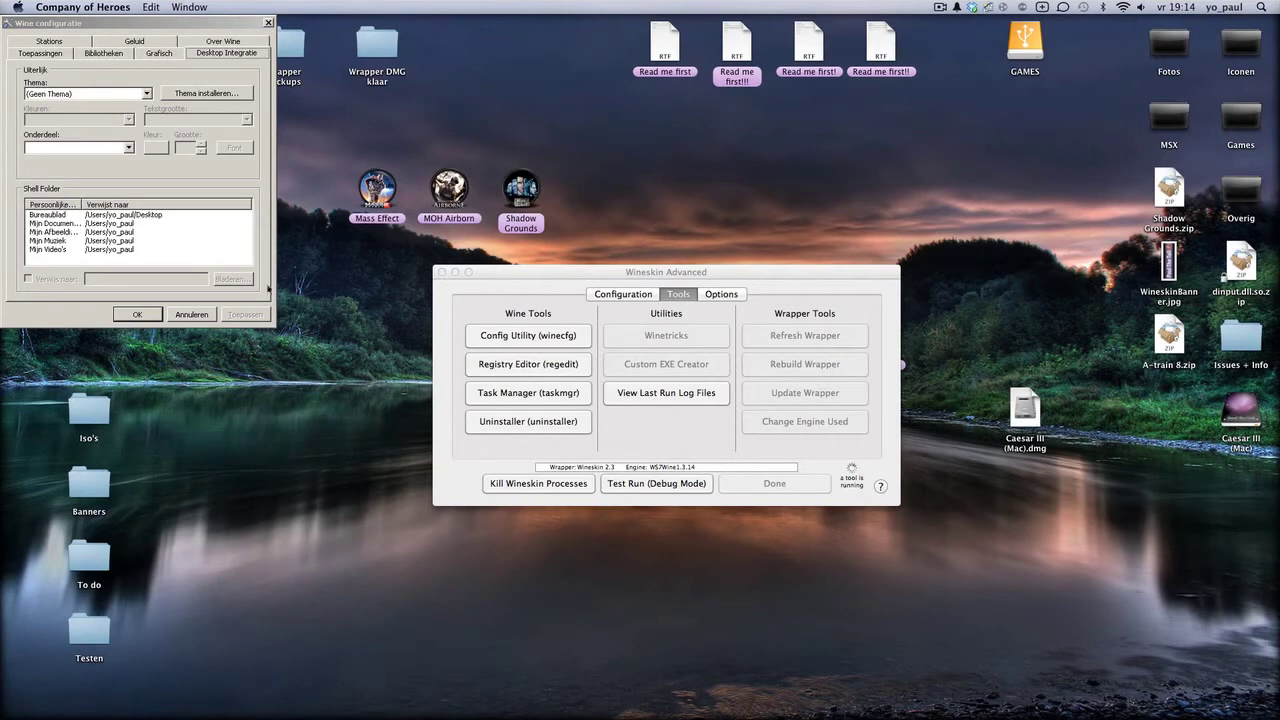
pyautogui.click(191, 314)
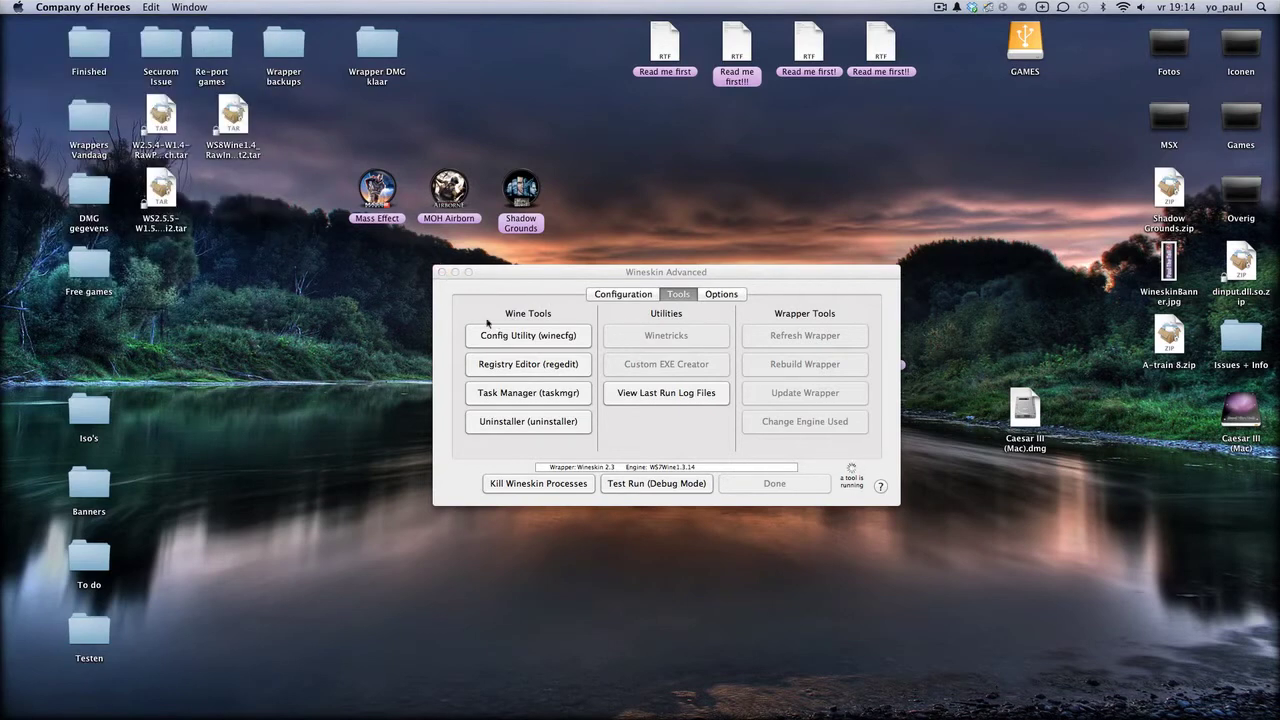
# In the Config Utility's Desktop Integration settings, retype the home folder name in the Mijn Documenten link path and apply it
pyautogui.moveTo(669, 275); pyautogui.dragTo(646, 220)
pyautogui.click(526, 284)
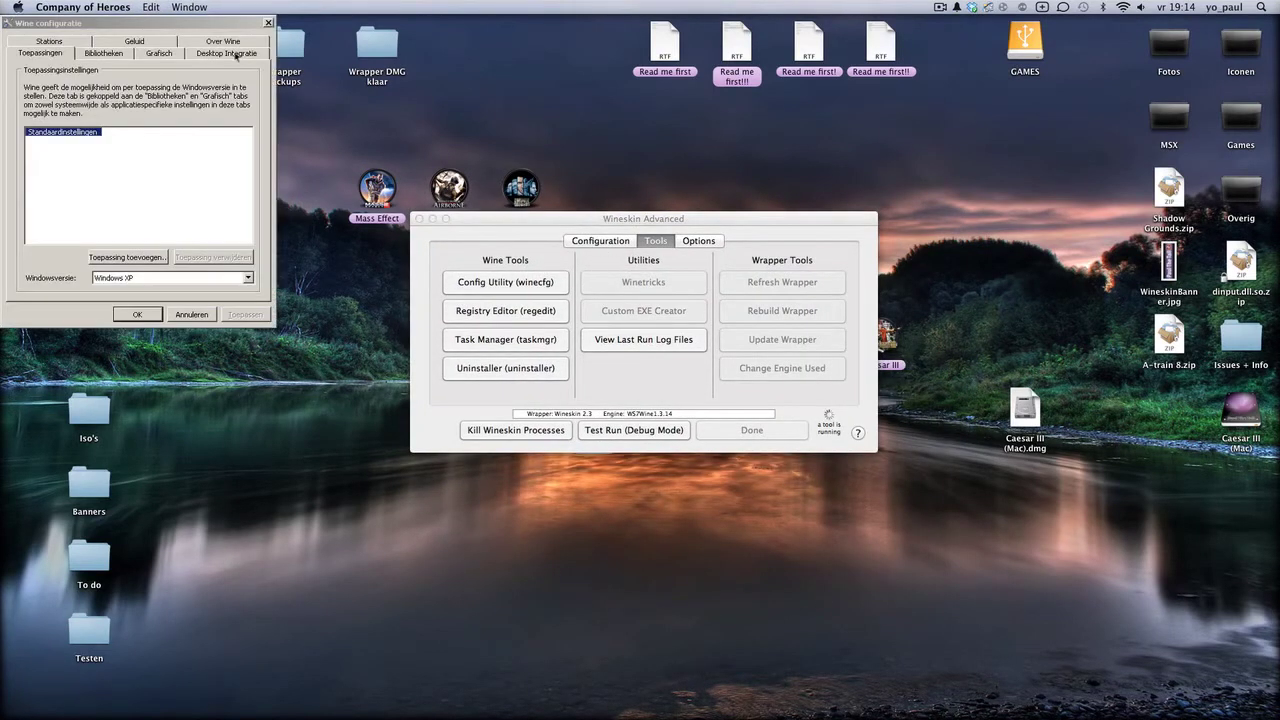
pyautogui.click(232, 54)
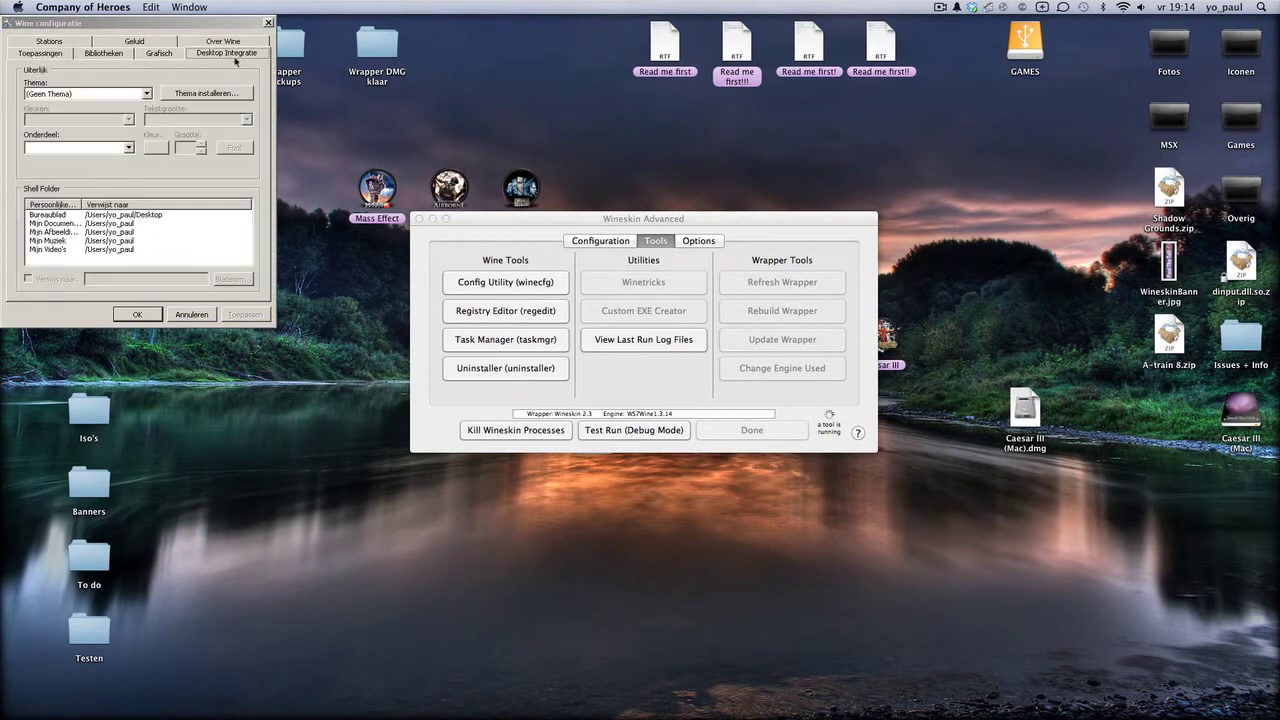
pyautogui.click(46, 225)
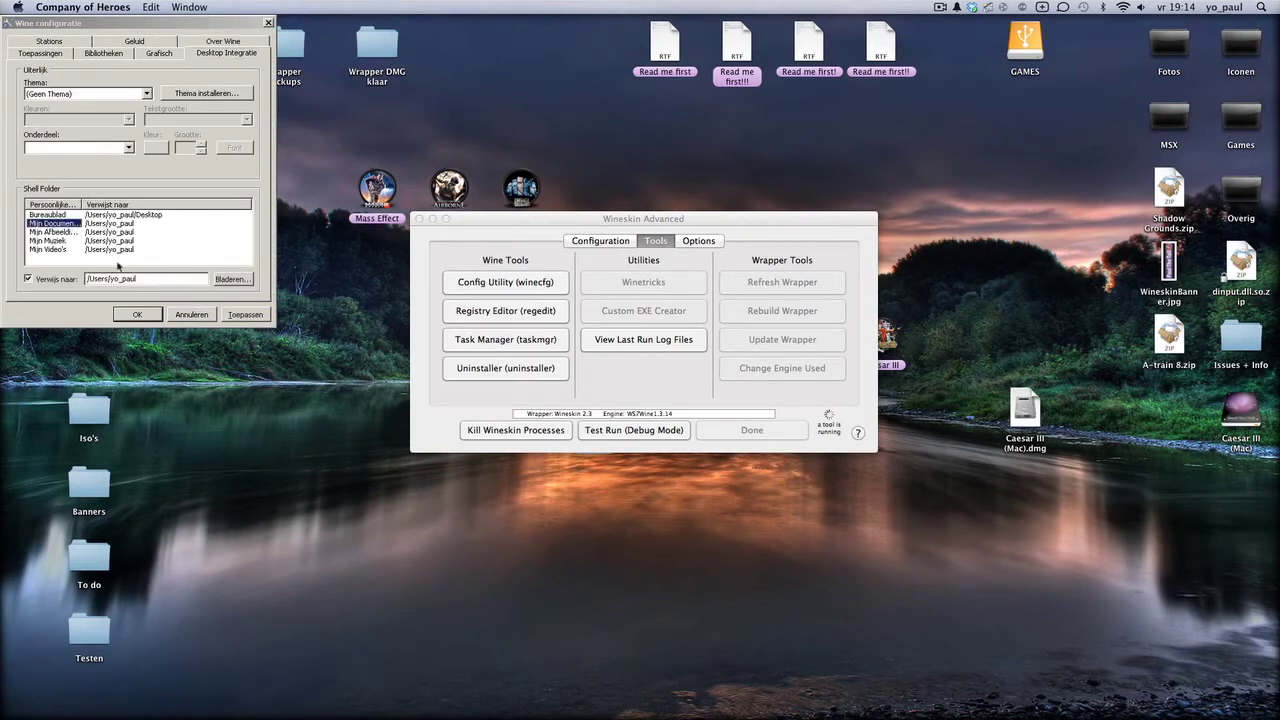
pyautogui.click(145, 283)
pyautogui.moveTo(145, 281); pyautogui.dragTo(114, 279)
pyautogui.click(143, 279)
pyautogui.press('BackSpace')
pyautogui.press('BackSpace')
pyautogui.write('yo_paul')
pyautogui.click(252, 316)
# Try /Users/dsdsds as the link target of Mijn Documenten and close the Wine configuration
pyautogui.moveTo(134, 278); pyautogui.dragTo(109, 278)
pyautogui.write('dsdsds')
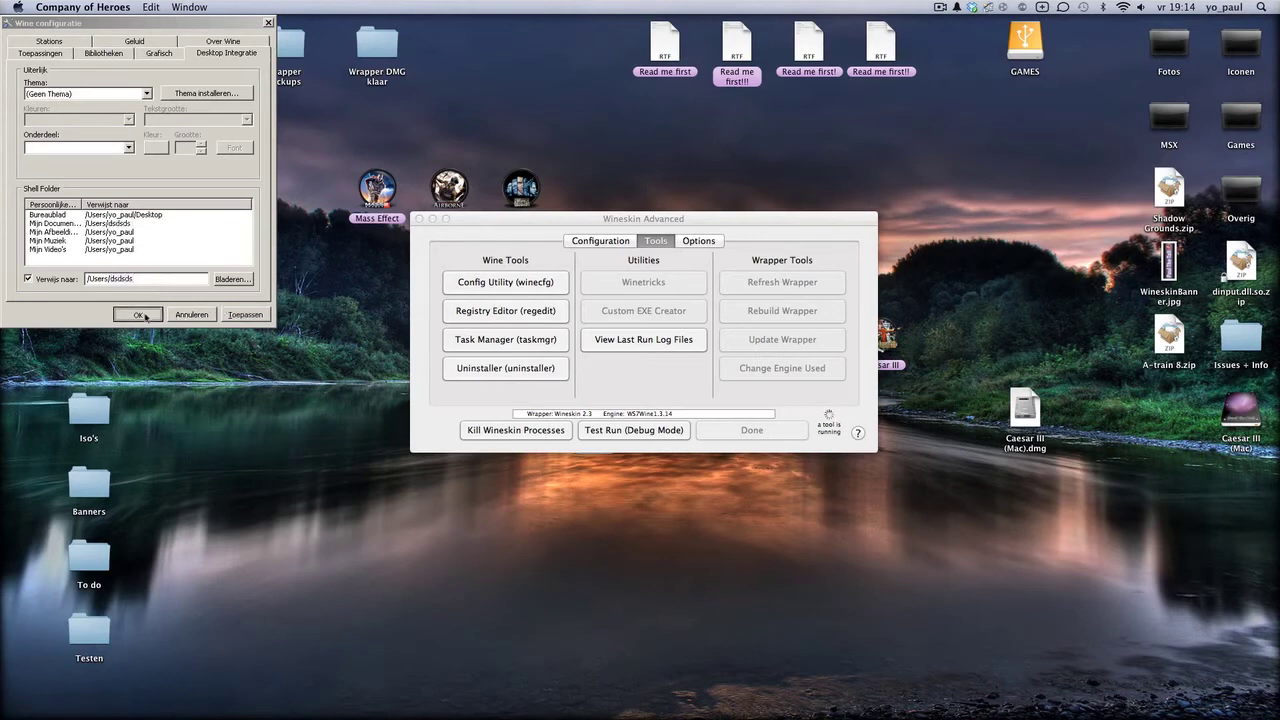
pyautogui.click(180, 314)
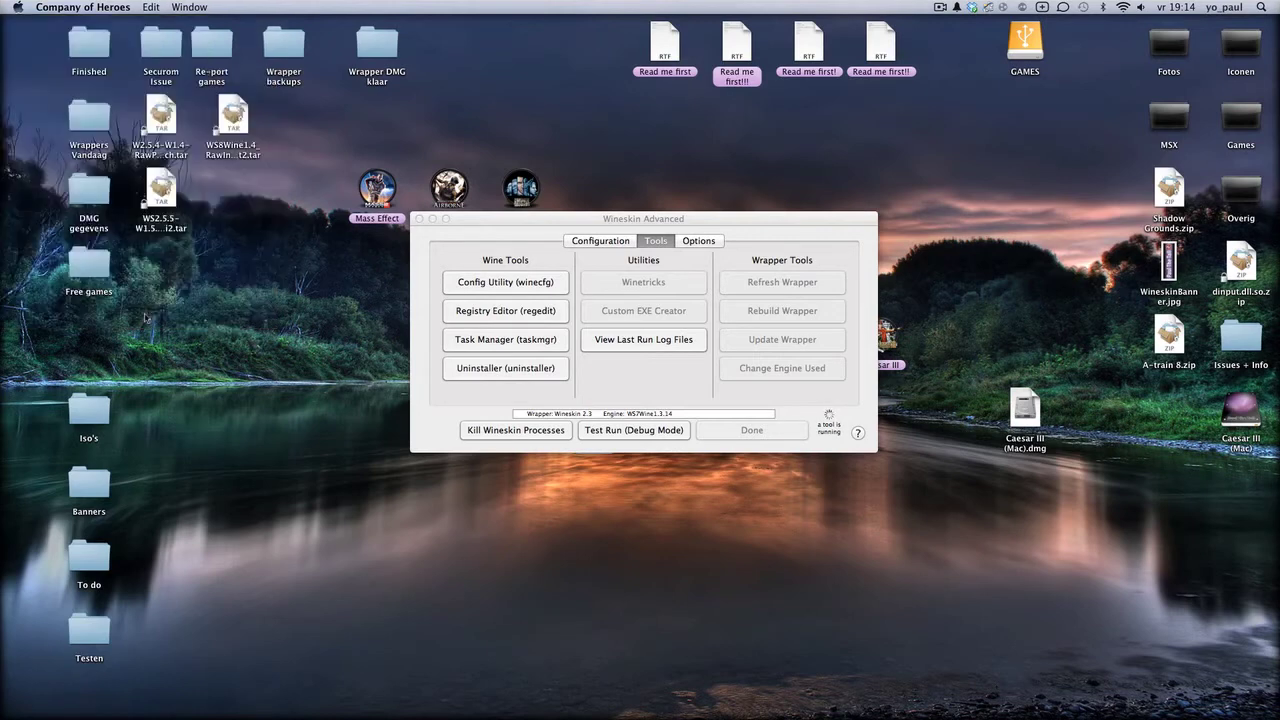
# In the Config Utility's Desktop Integration settings, link Mijn Documenten to /Volumes/GAMES/ by browsing to that volume, and apply it
pyautogui.click(533, 286)
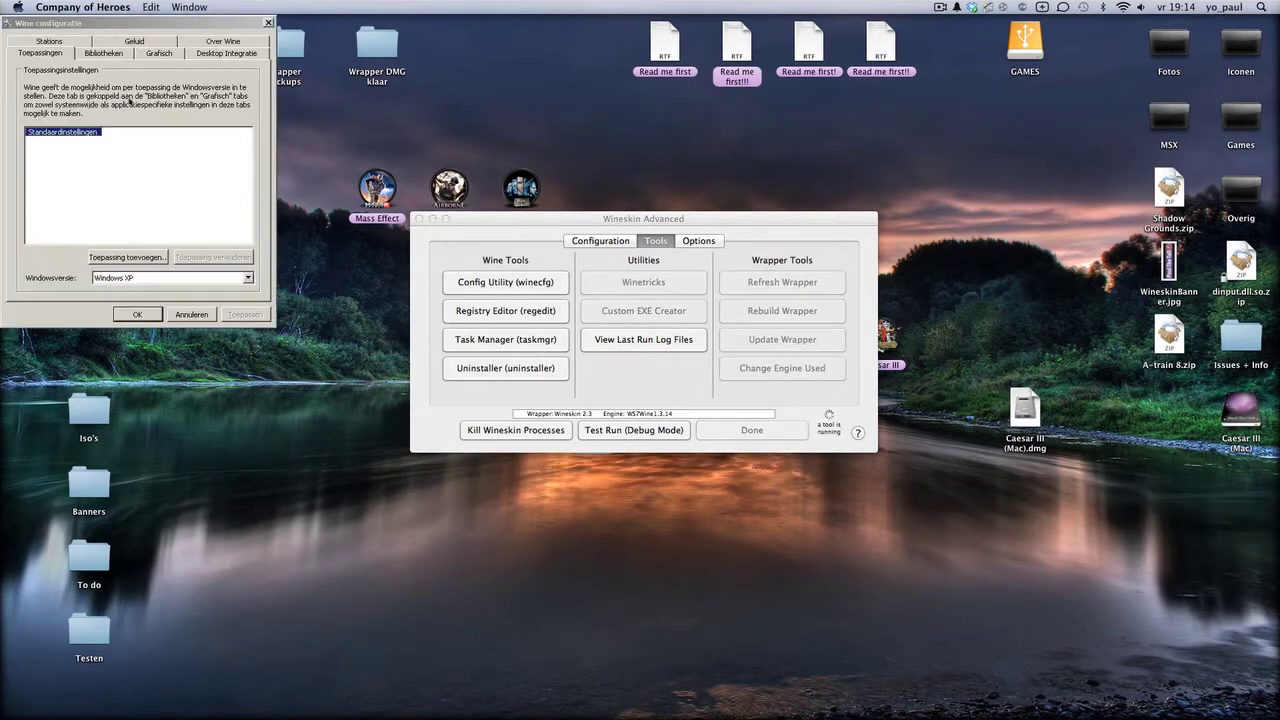
pyautogui.click(212, 54)
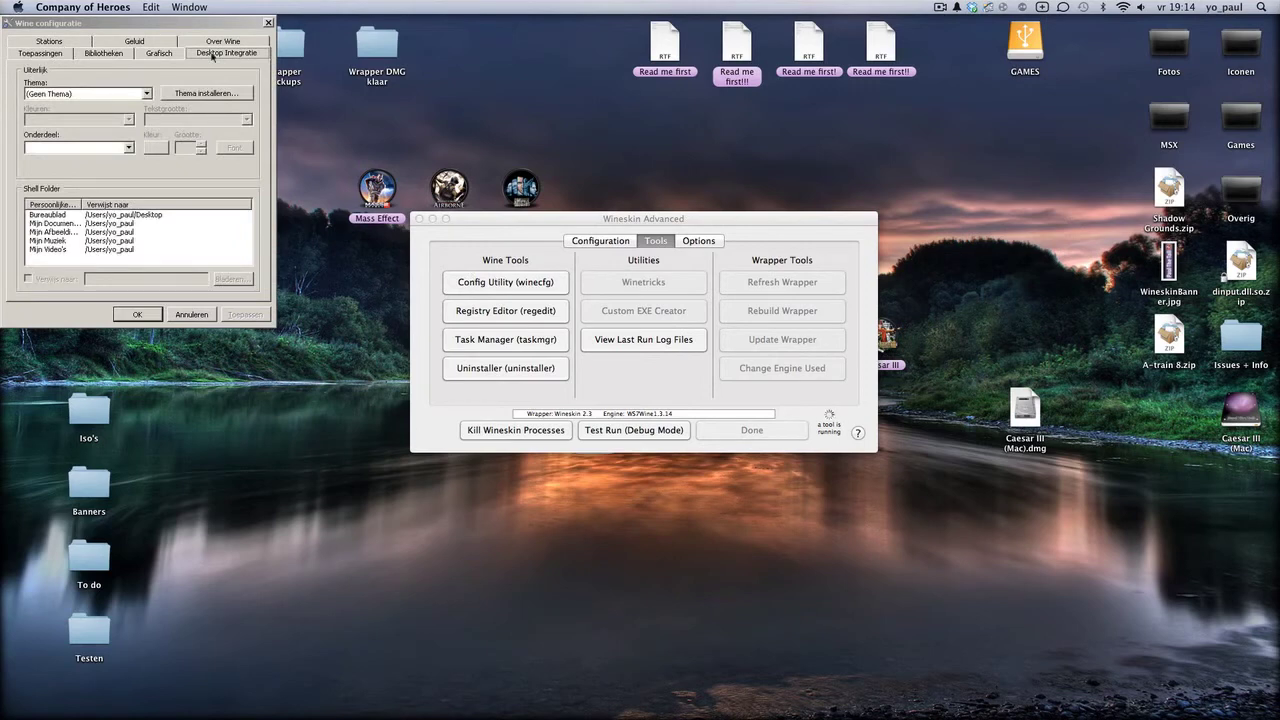
pyautogui.click(51, 224)
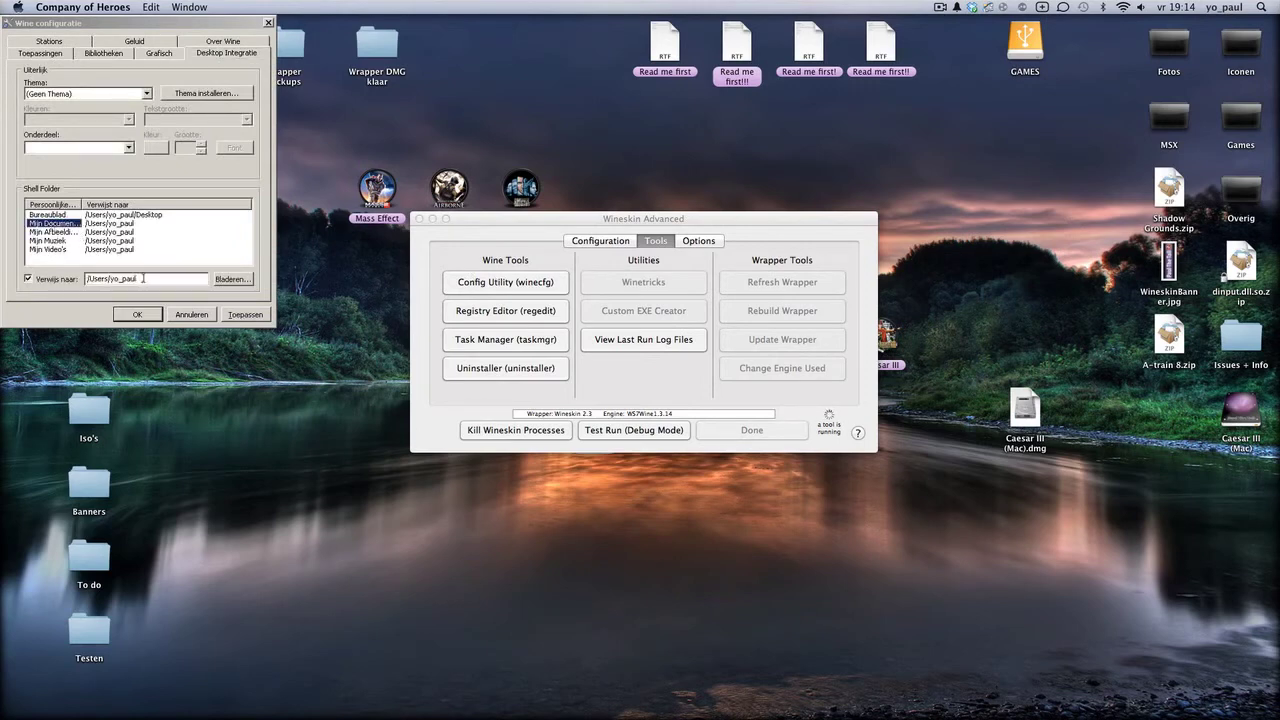
pyautogui.click(234, 279)
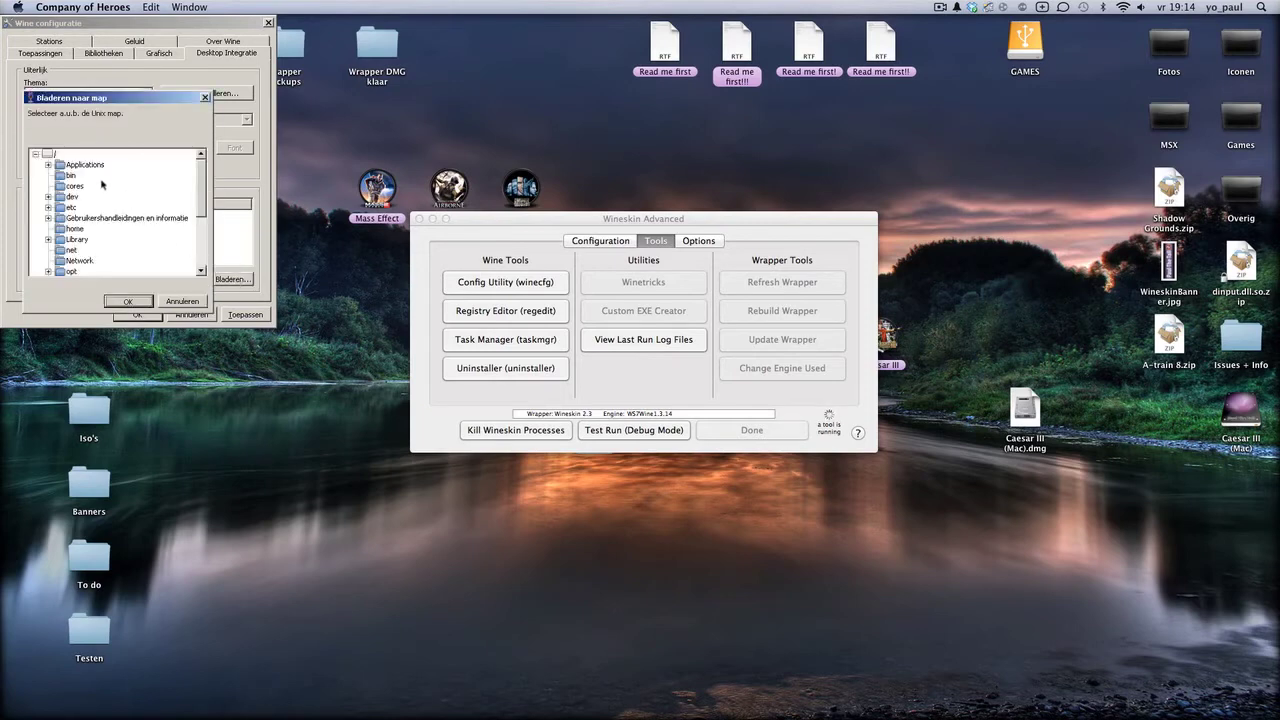
pyautogui.moveTo(204, 200); pyautogui.dragTo(224, 182)
pyautogui.scroll(-5, 122, 220)
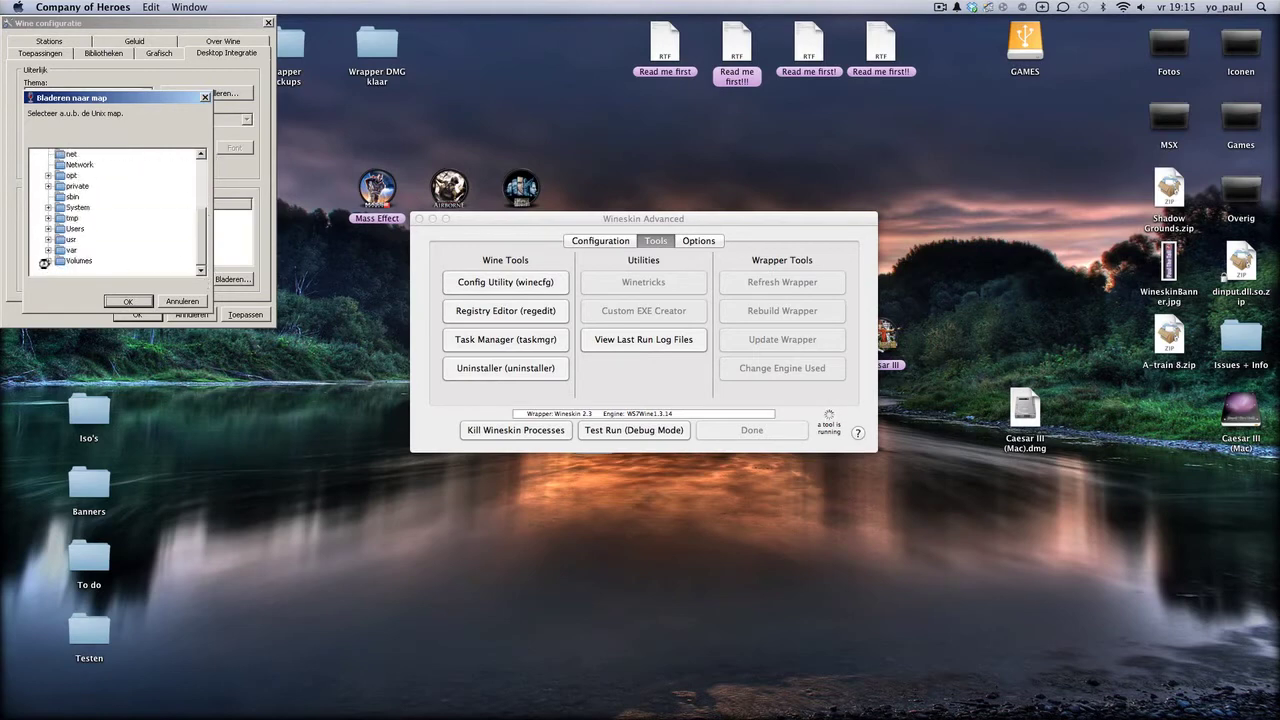
pyautogui.click(44, 261)
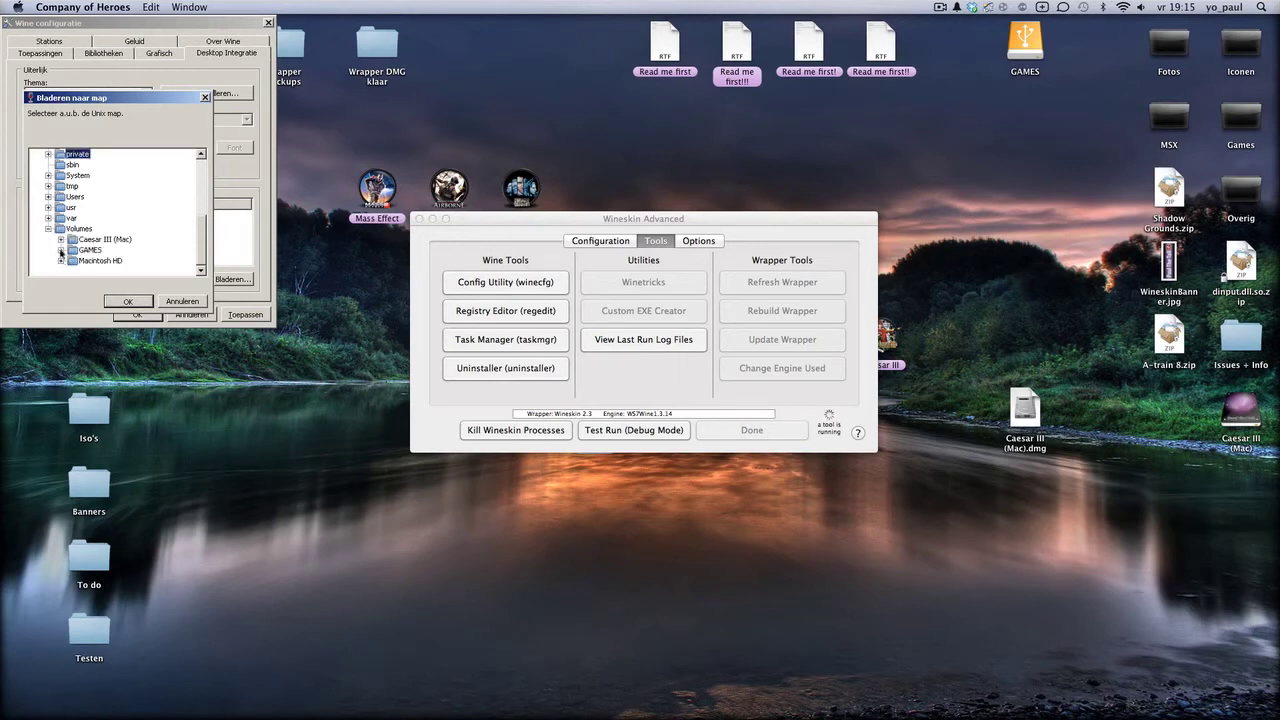
pyautogui.click(62, 250)
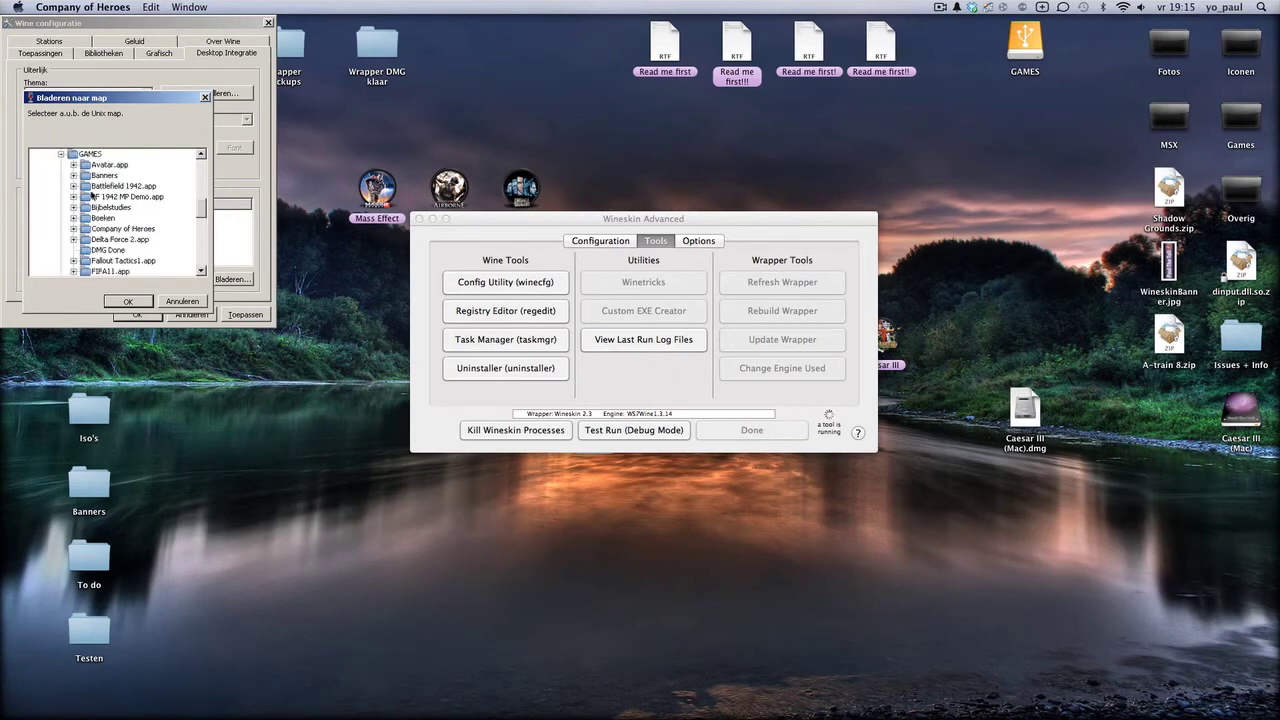
pyautogui.click(88, 155)
pyautogui.click(140, 304)
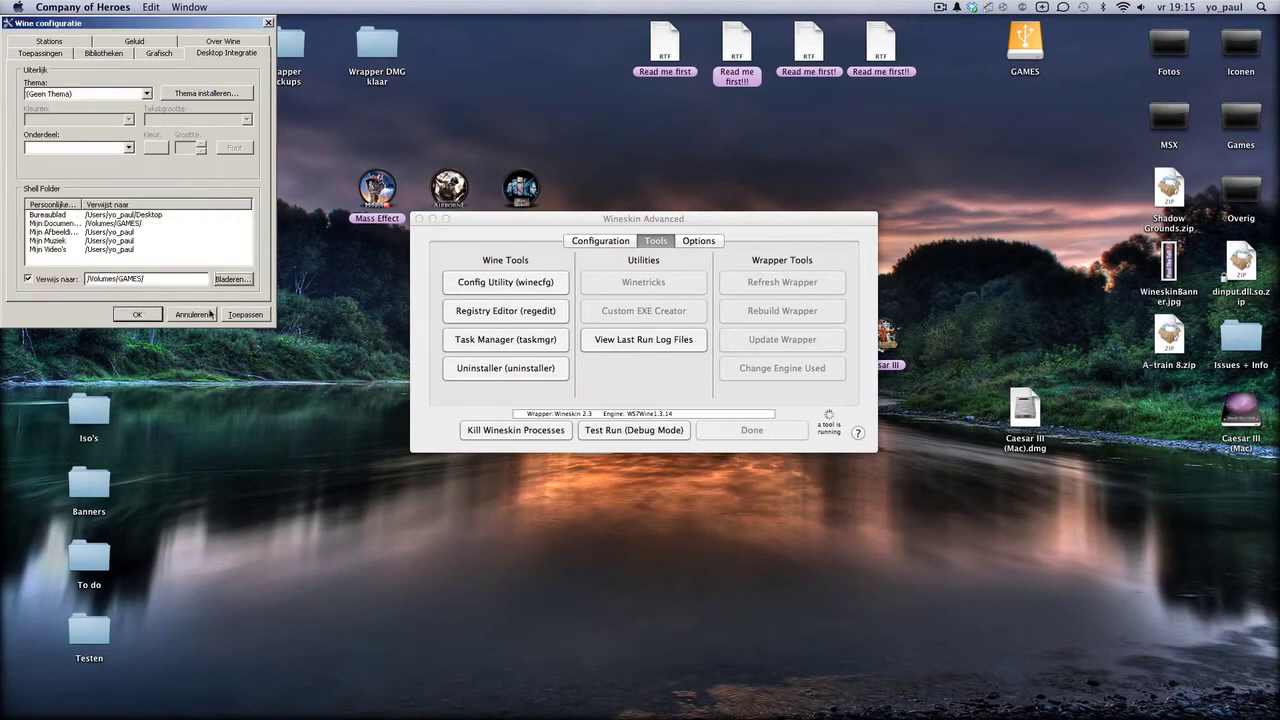
pyautogui.click(245, 317)
pyautogui.click(138, 315)
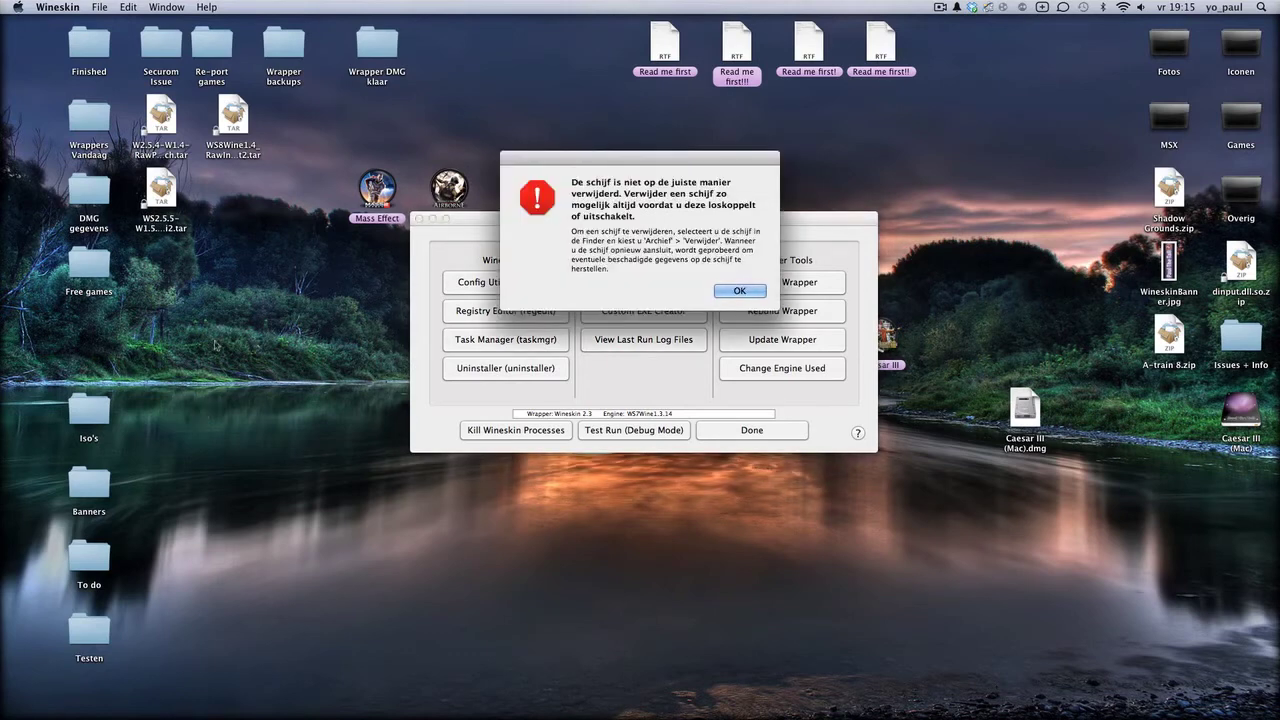
# Dismiss the disk removal alert, recheck the shell folder links in the Config Utility's Desktop Integration settings, and exit Wineskin
pyautogui.click(741, 292)
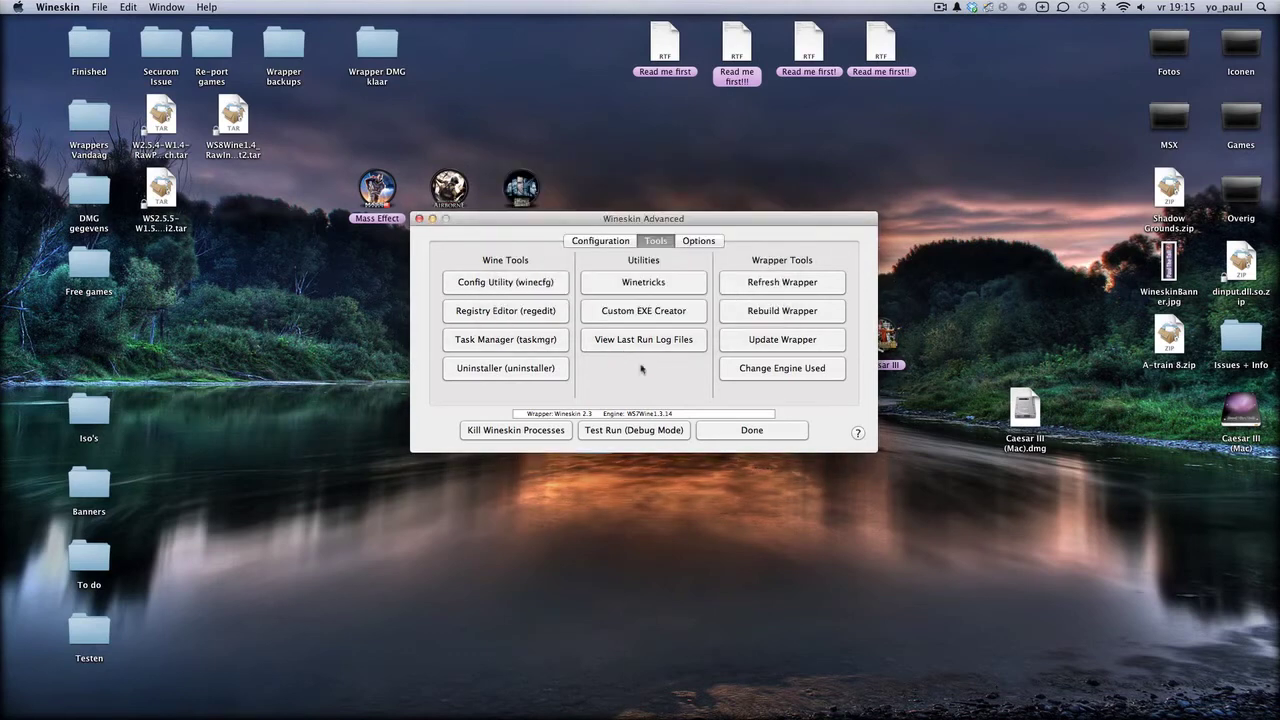
pyautogui.click(507, 280)
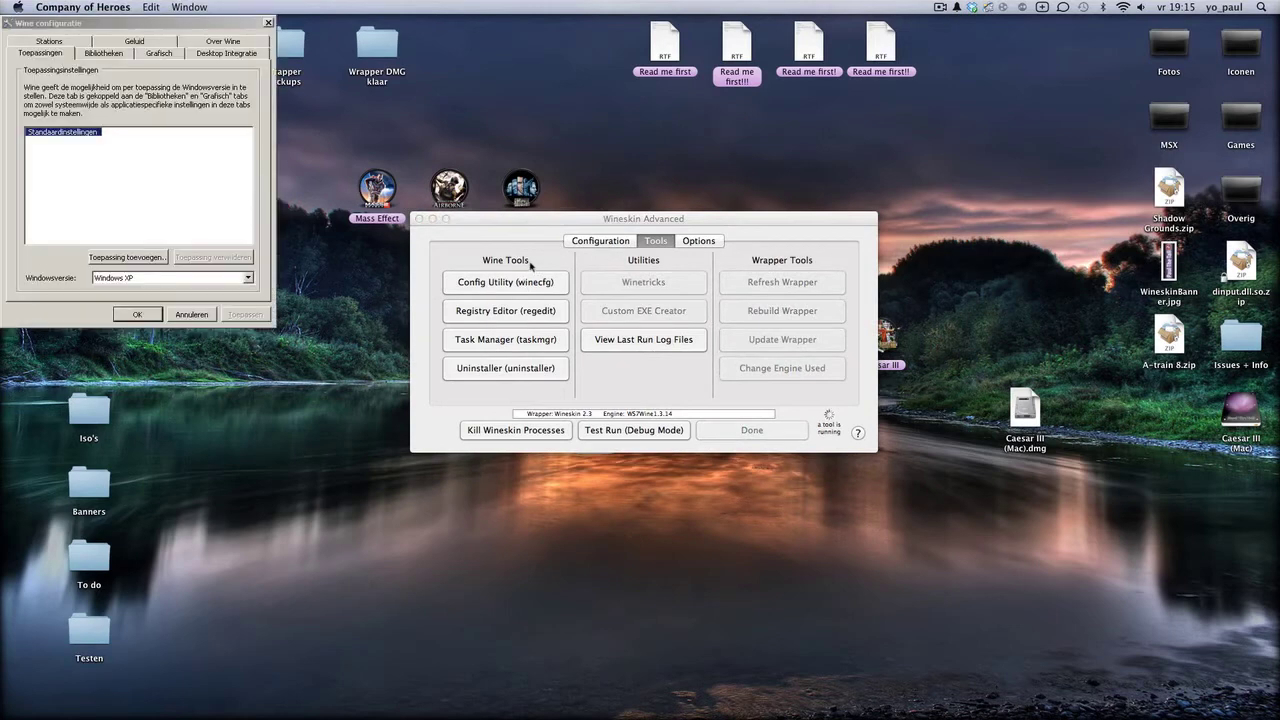
pyautogui.click(220, 55)
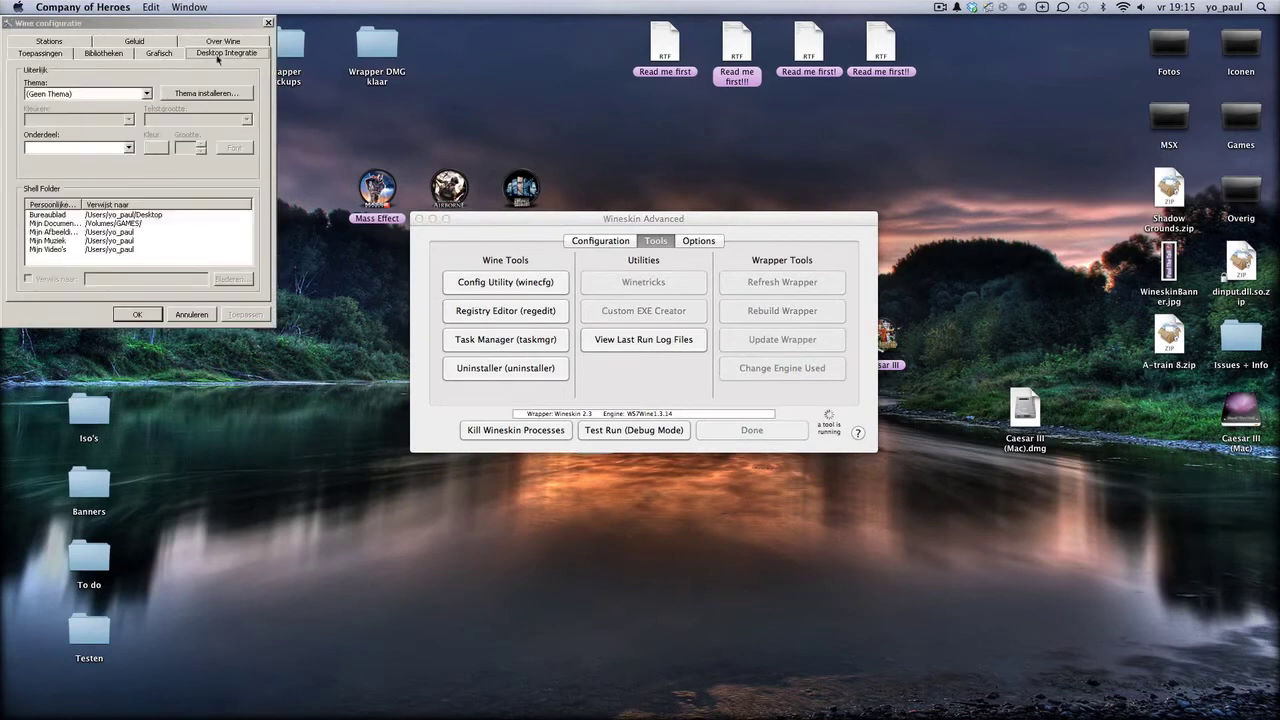
pyautogui.click(138, 315)
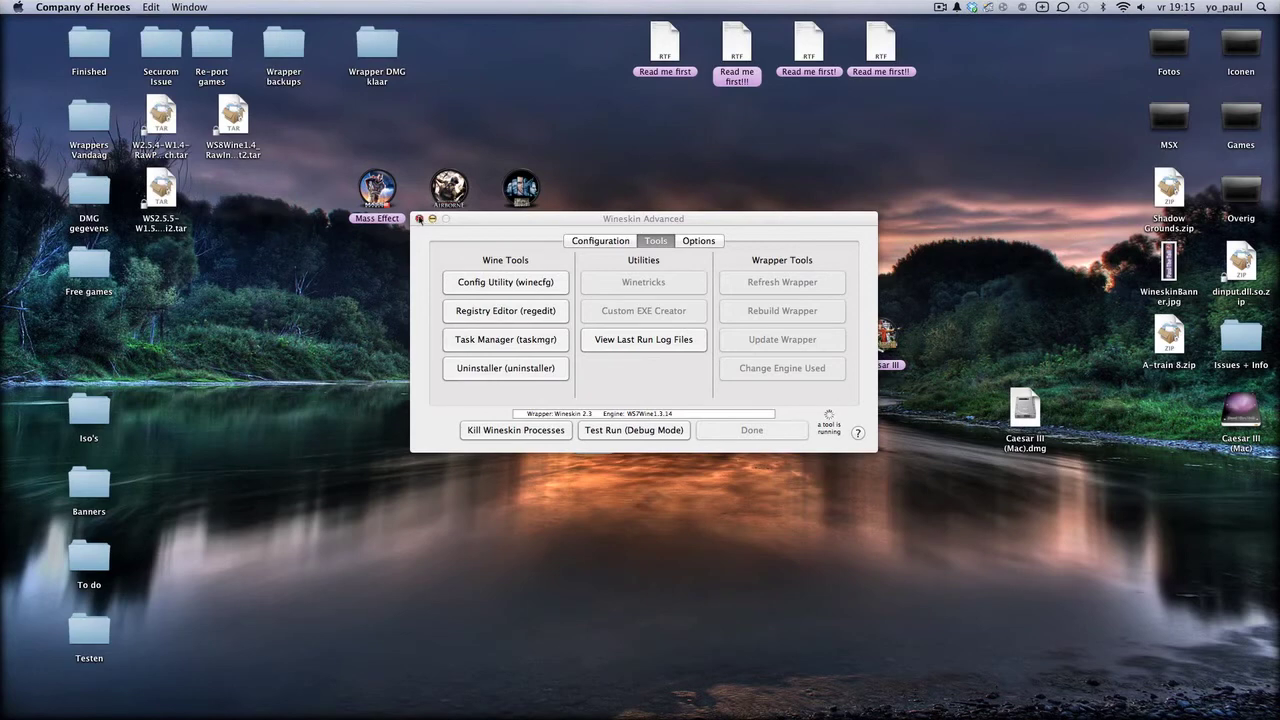
pyautogui.click(419, 219)
pyautogui.click(689, 358)
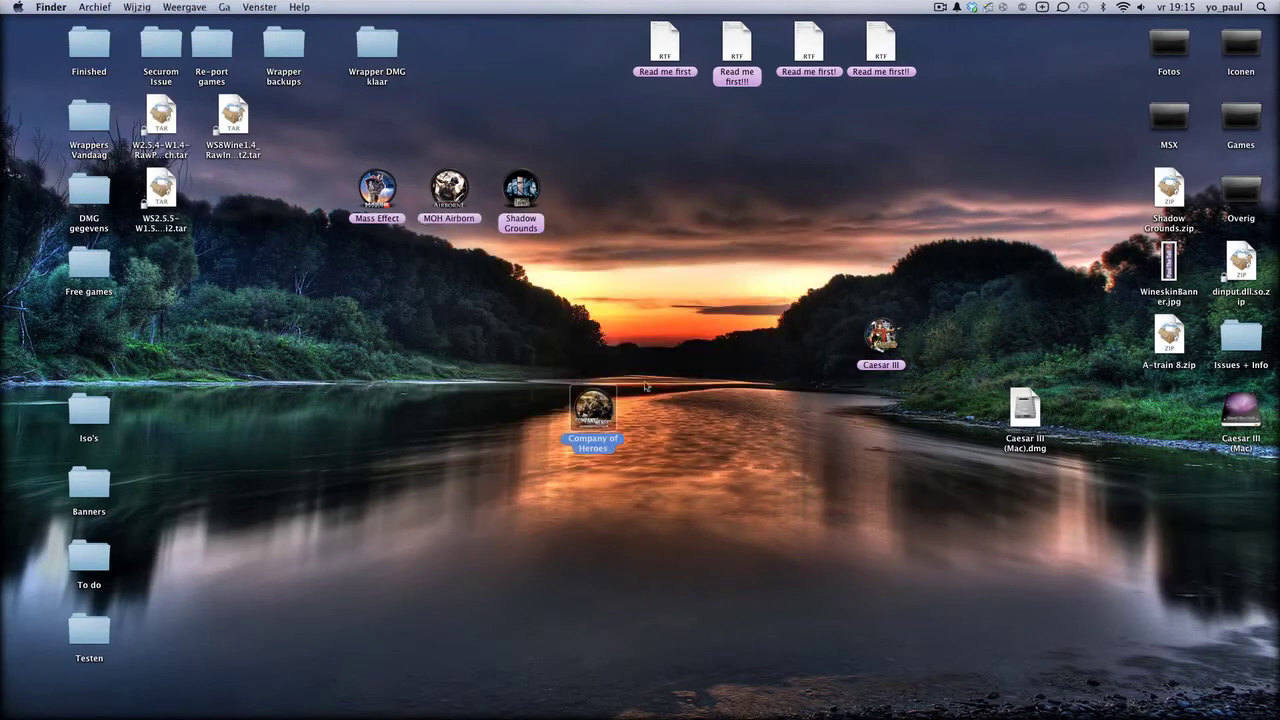
# Try launching the Company of Heroes wrapper twice with its documents folder linked to the GAMES volume
pyautogui.doubleClick(600, 408)
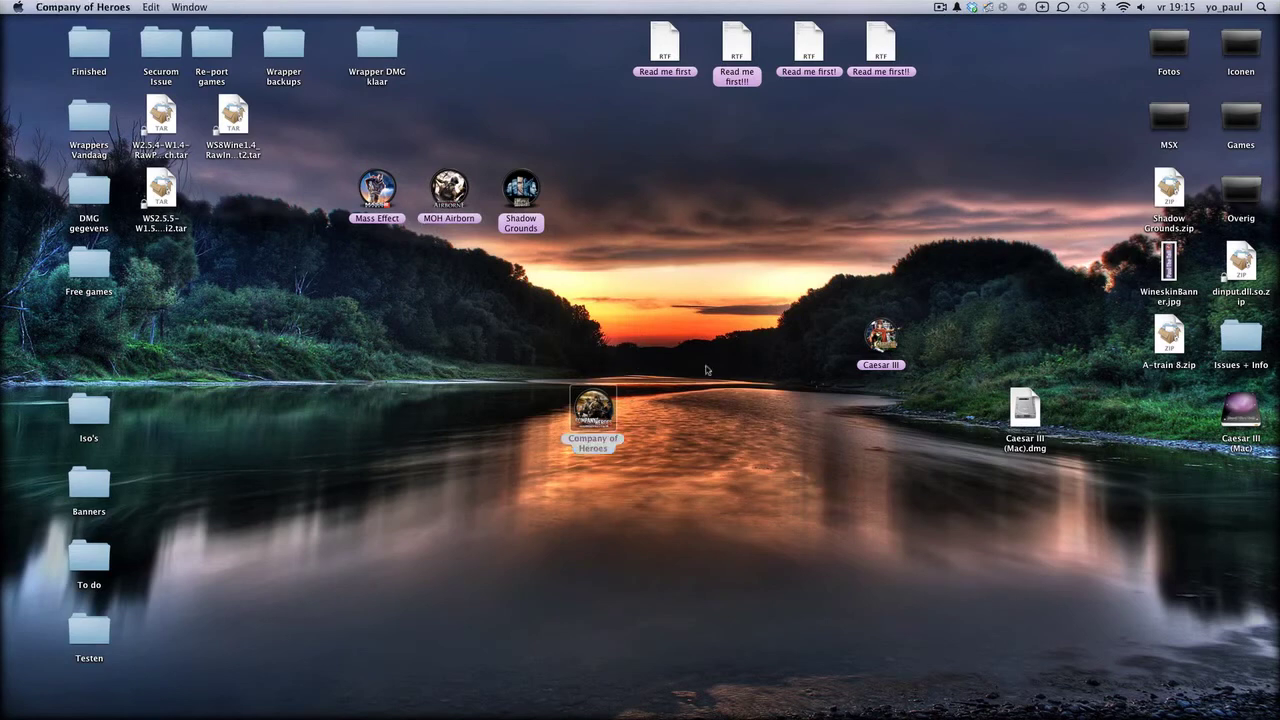
pyautogui.moveTo(921, 700)
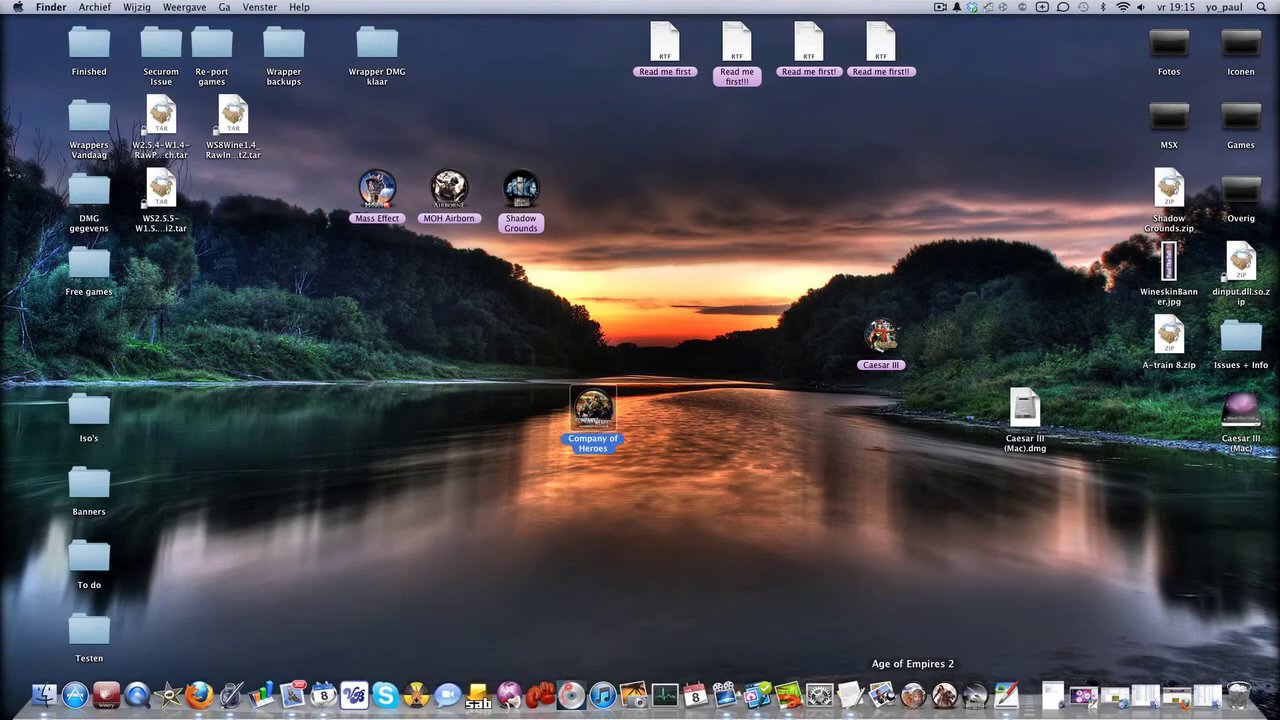
pyautogui.doubleClick(608, 412)
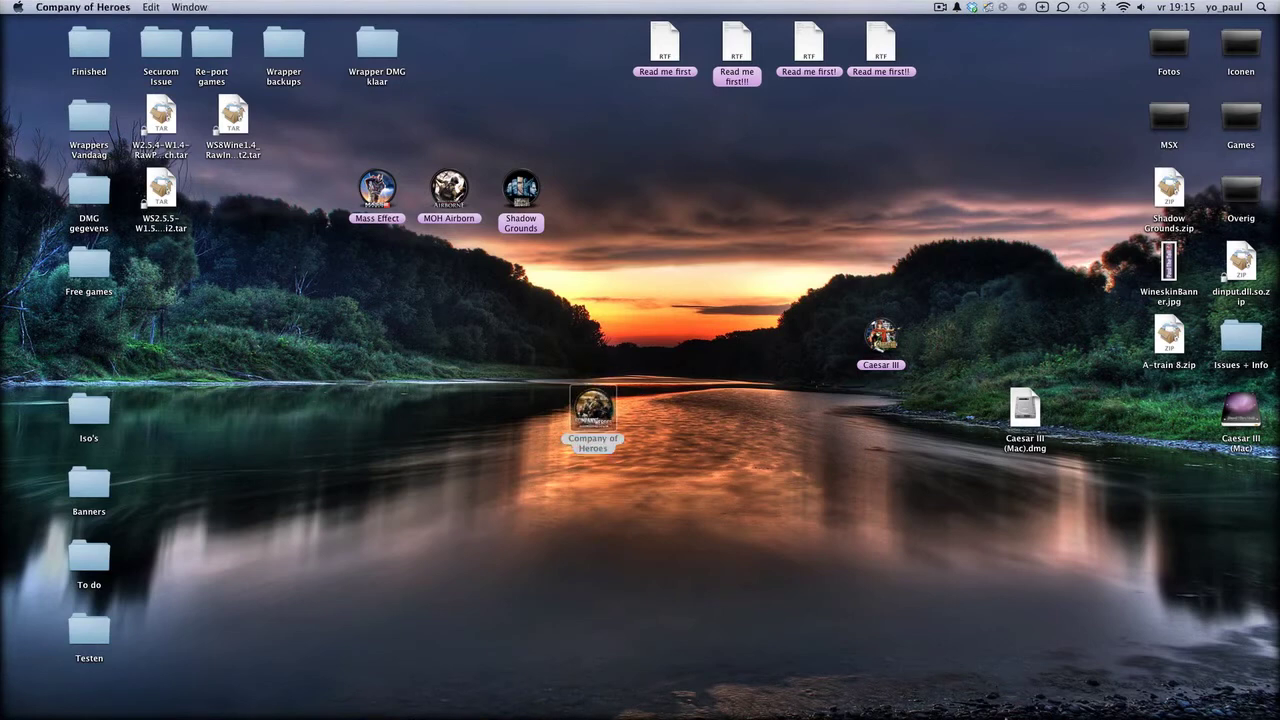
pyautogui.moveTo(1012, 700)
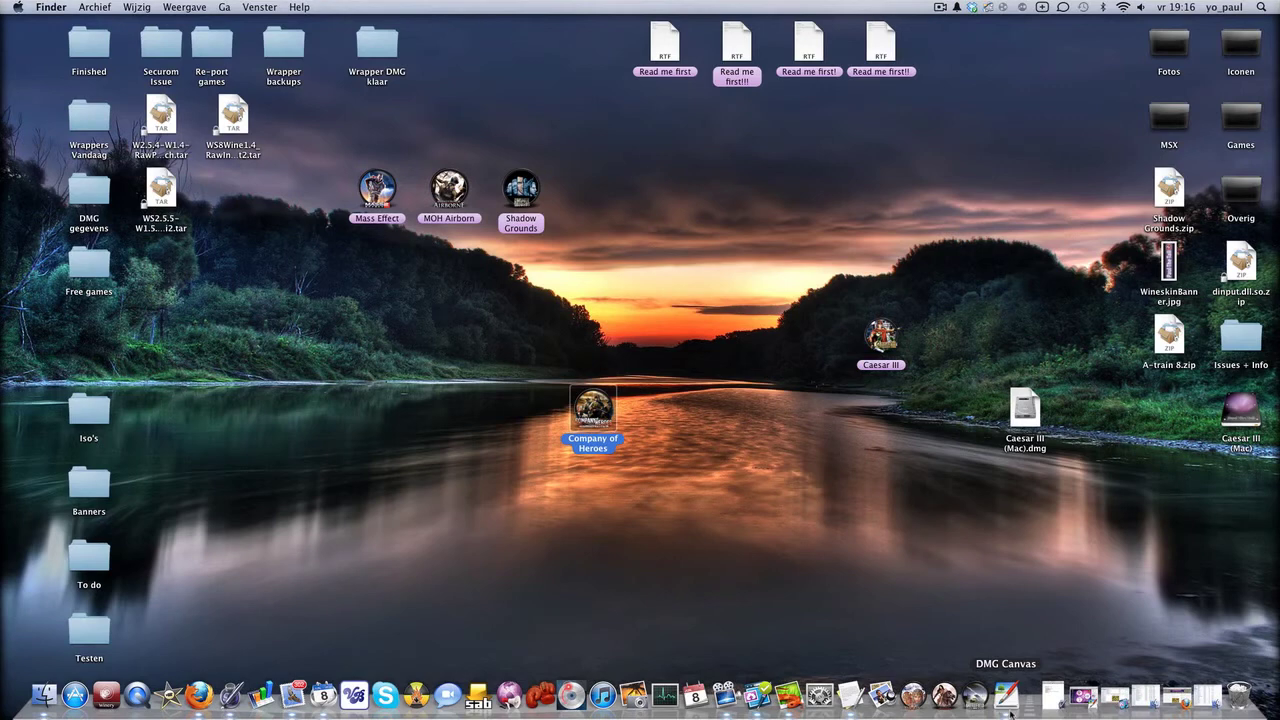
# Open Wineskin from the Company of Heroes package contents and bring up the Config Utility's Desktop Integration settings
pyautogui.rightClick(592, 404)
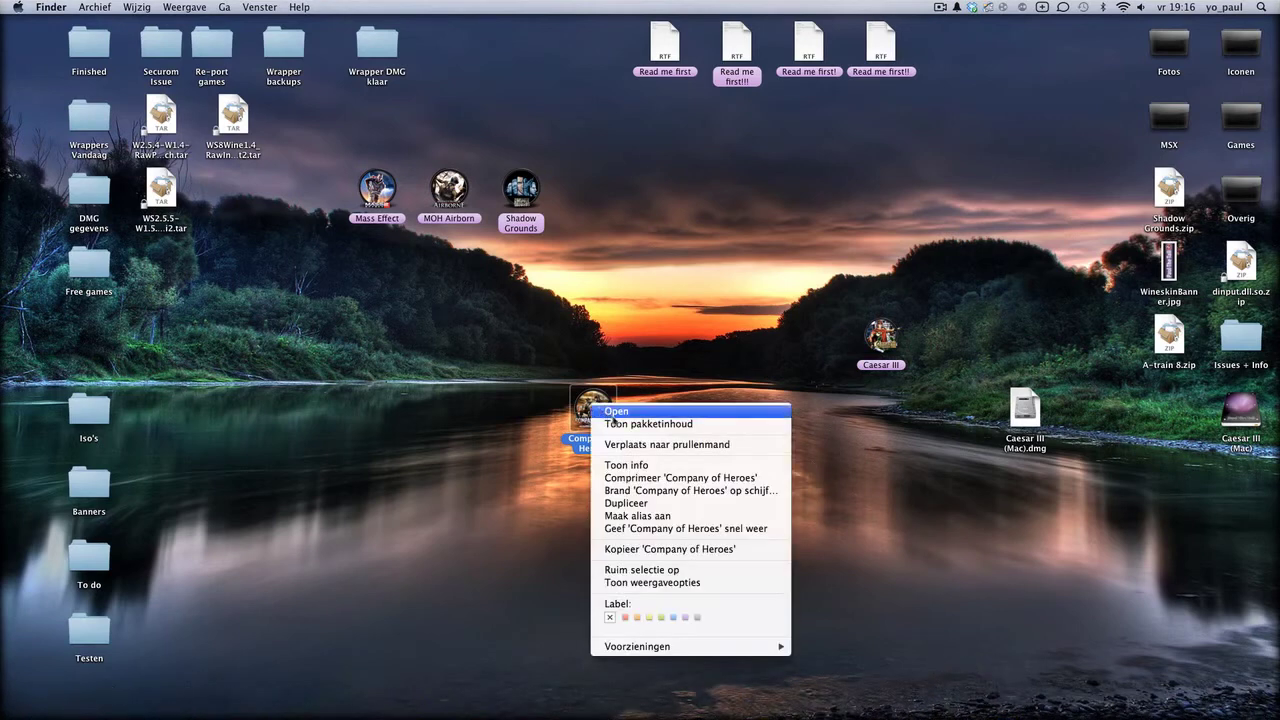
pyautogui.click(620, 424)
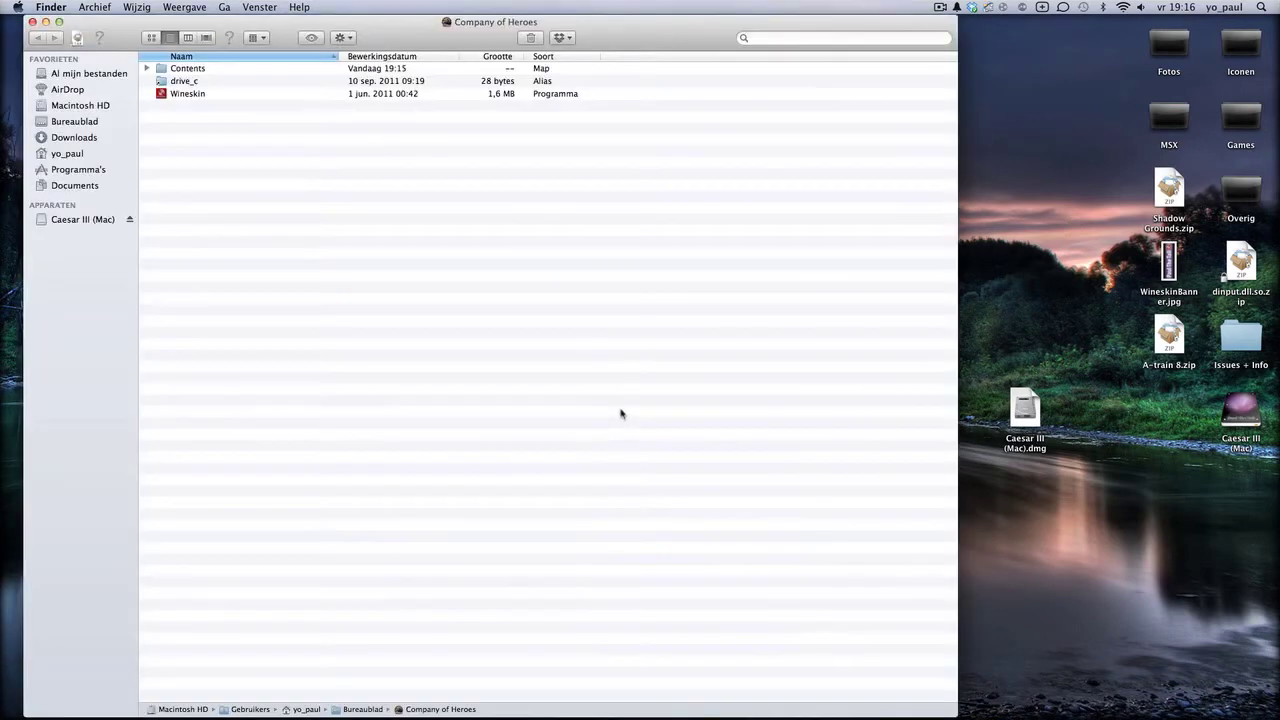
pyautogui.doubleClick(192, 94)
pyautogui.click(636, 318)
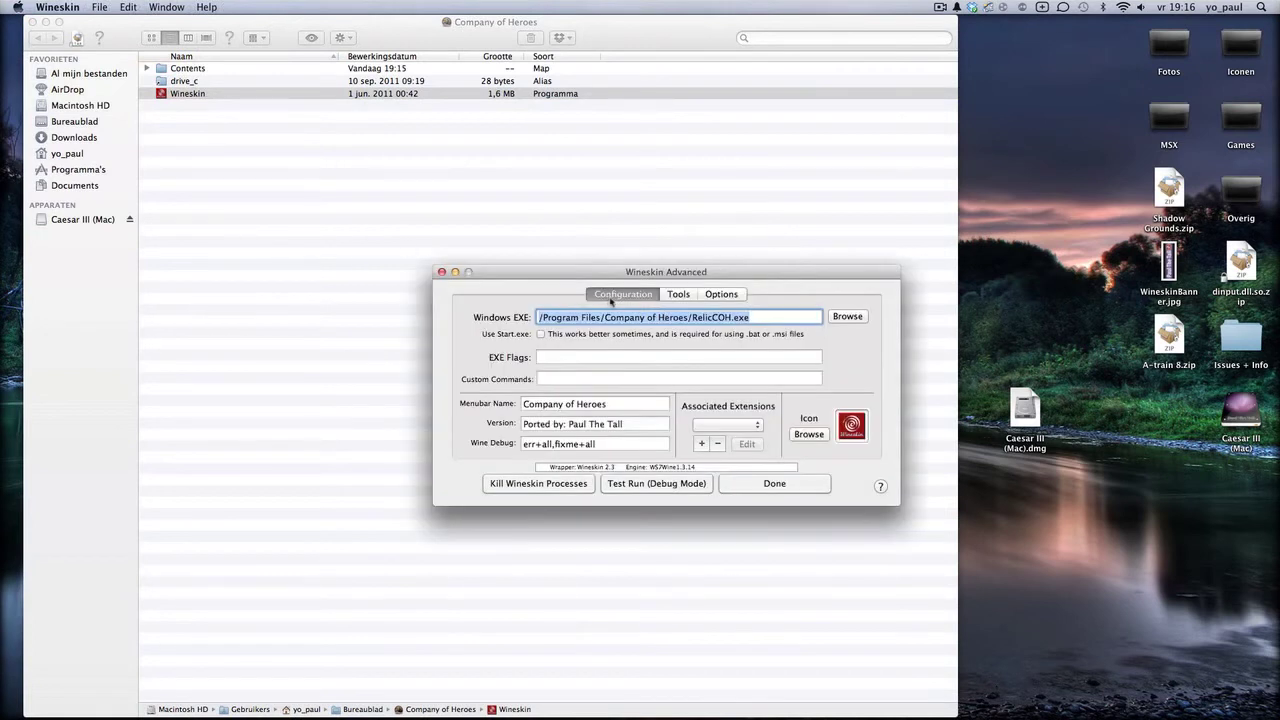
pyautogui.click(684, 299)
pyautogui.click(549, 339)
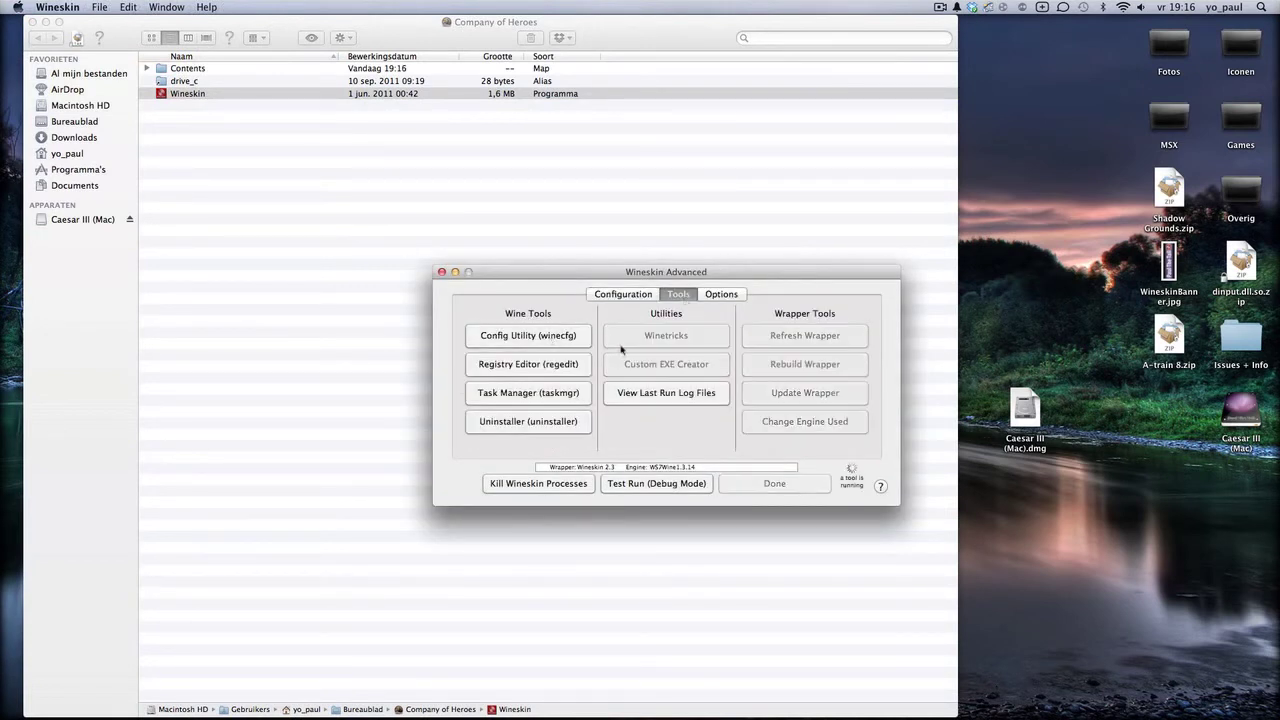
pyautogui.click(202, 55)
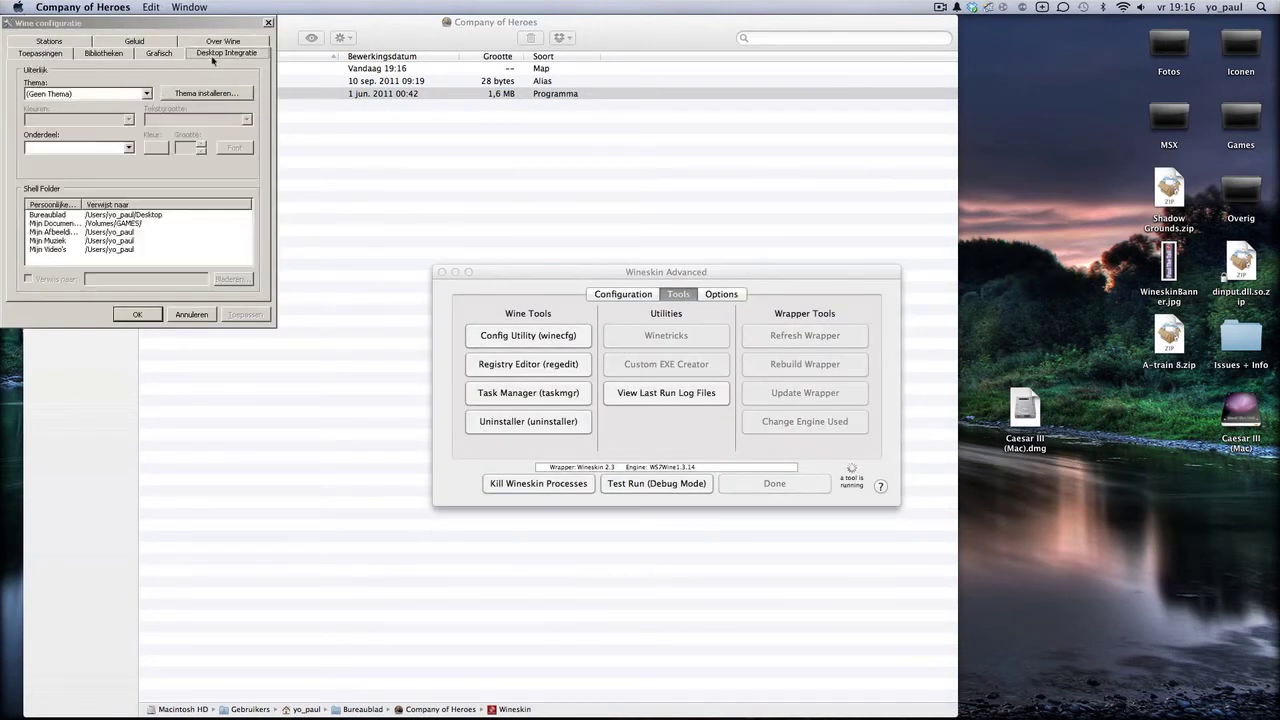
# Link Mijn Documenten to the user's home folder inside Users, apply it, and close the Wine configuration
pyautogui.click(94, 224)
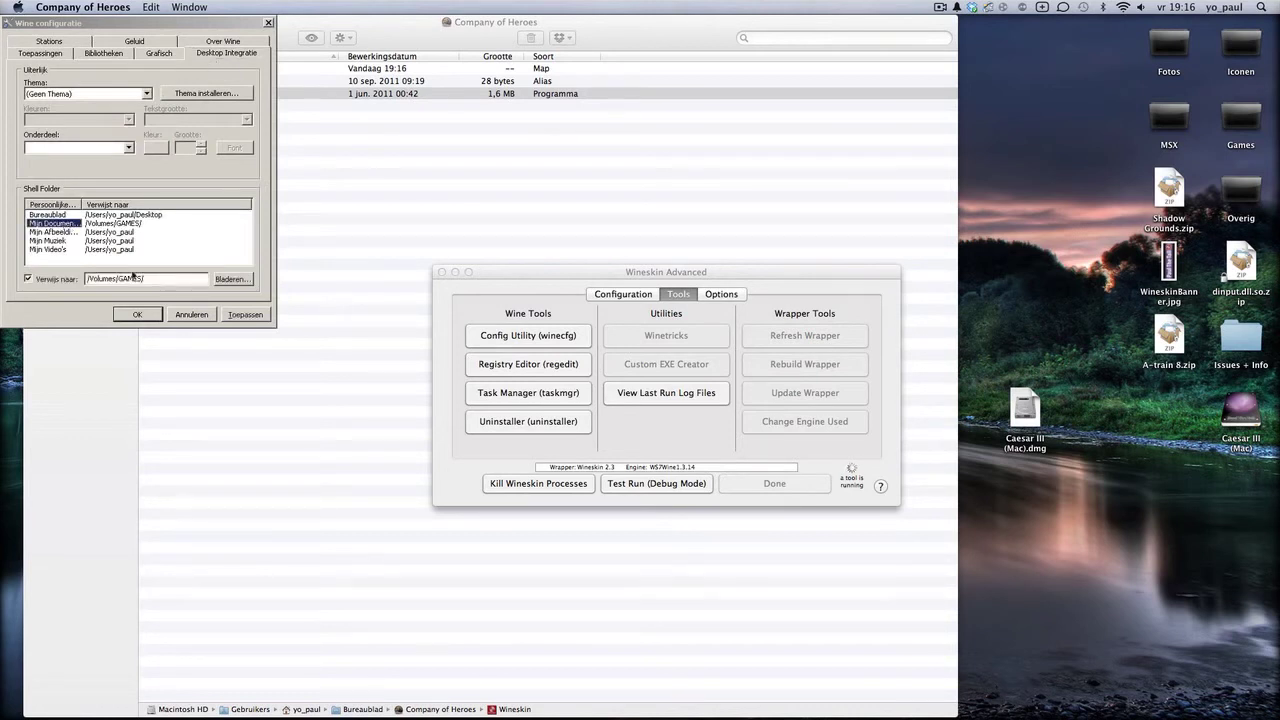
pyautogui.click(230, 279)
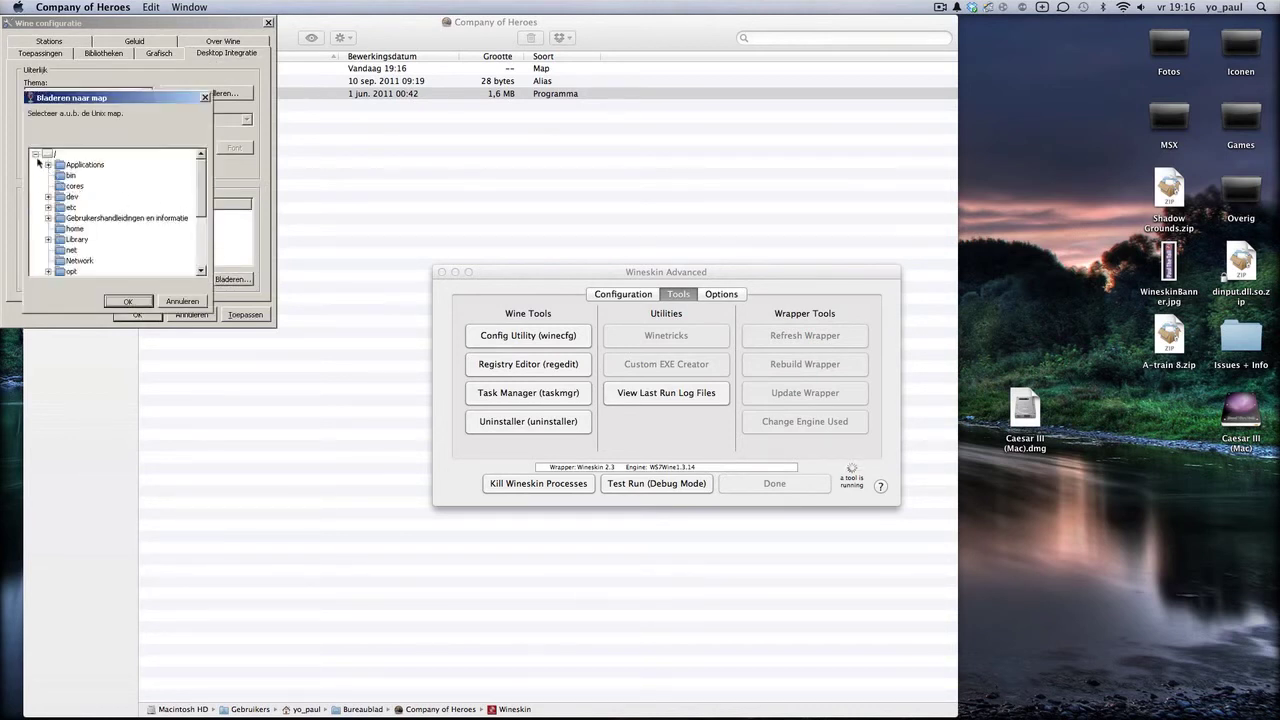
pyautogui.scroll(-3, 54, 226)
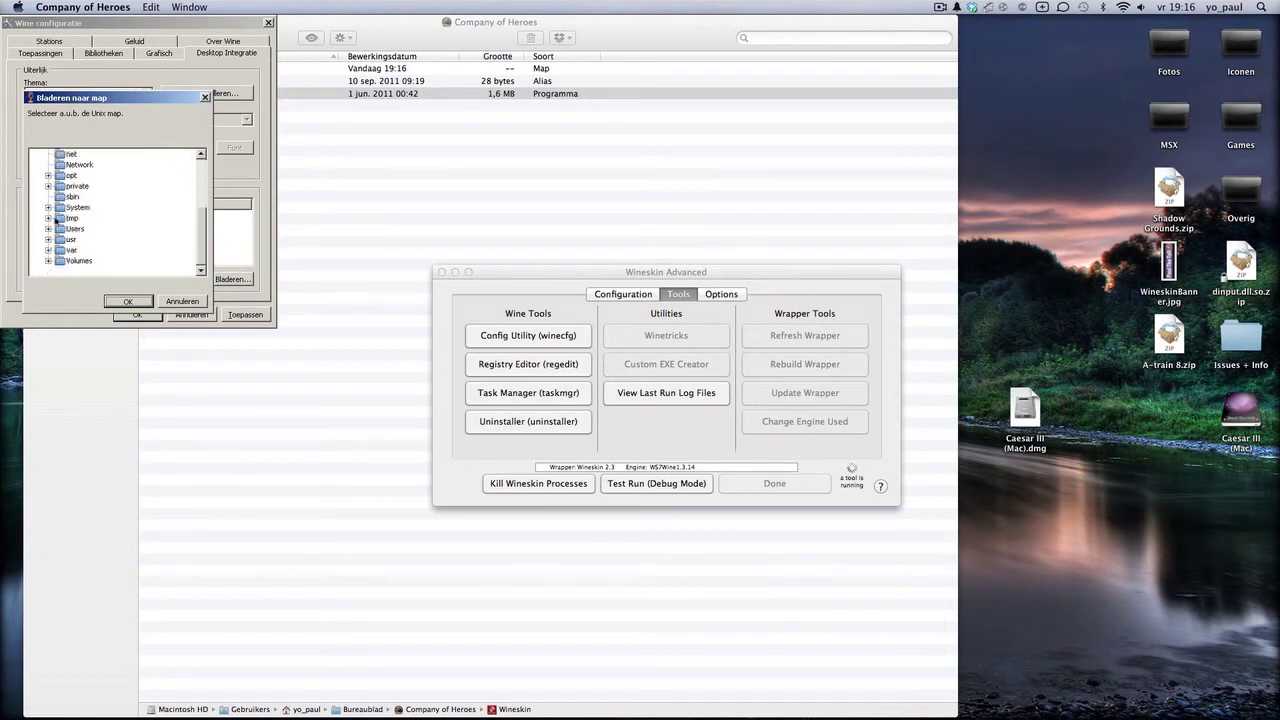
pyautogui.click(49, 230)
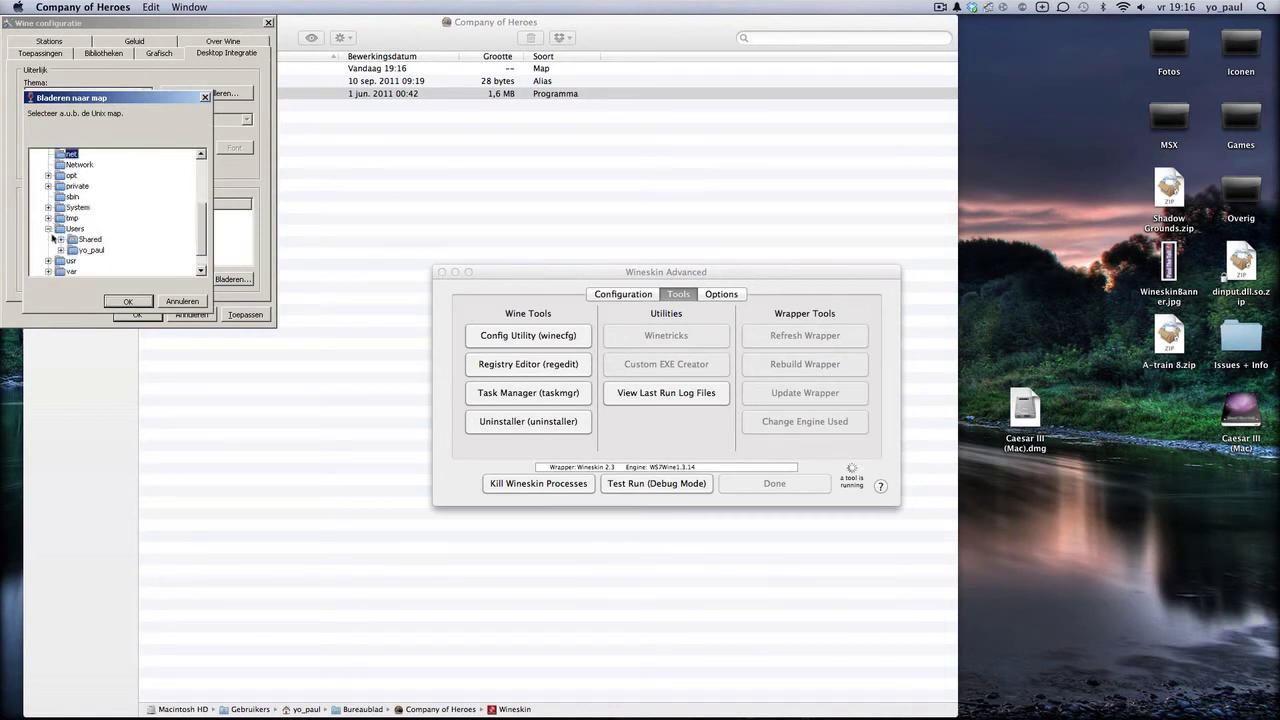
pyautogui.click(90, 250)
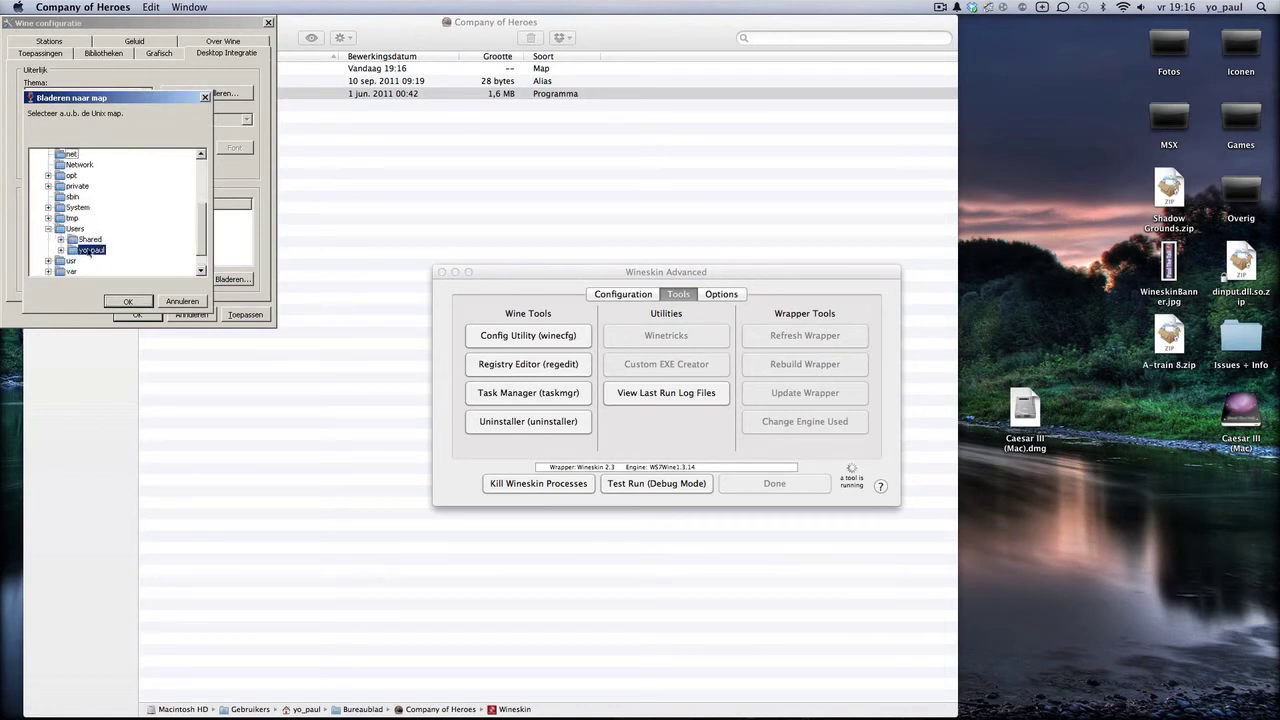
pyautogui.click(127, 301)
pyautogui.click(245, 314)
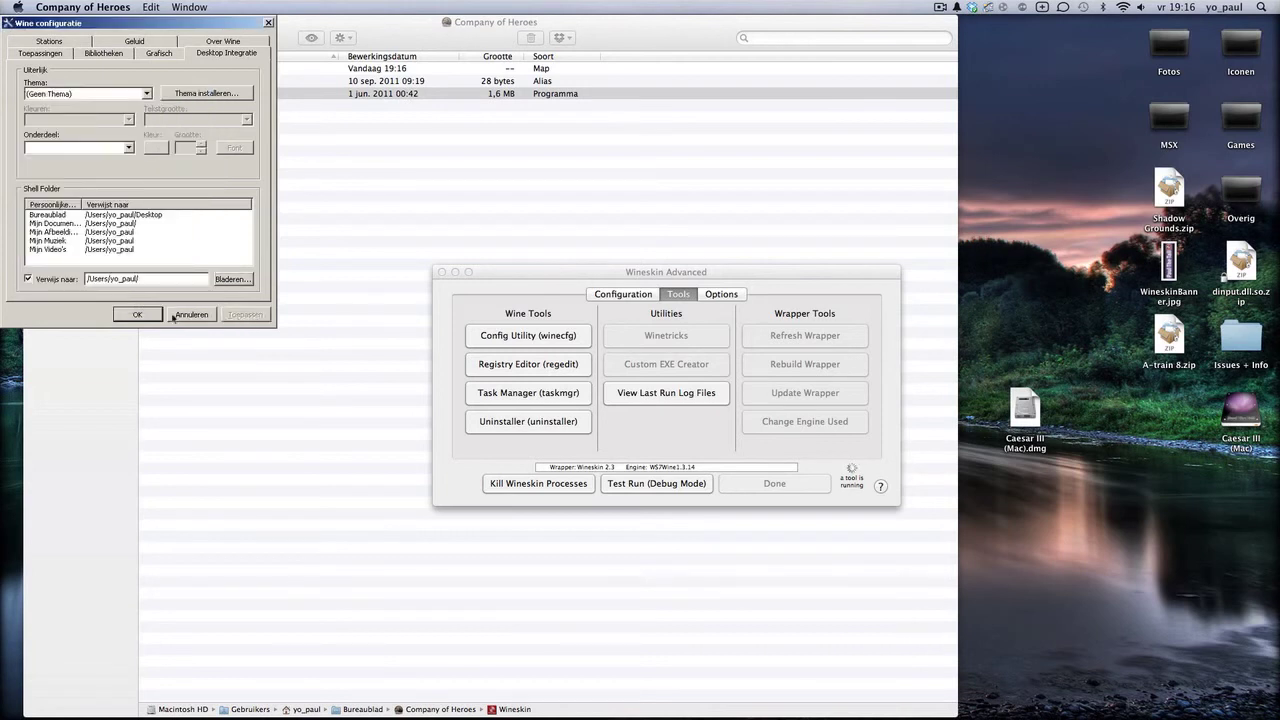
pyautogui.click(141, 315)
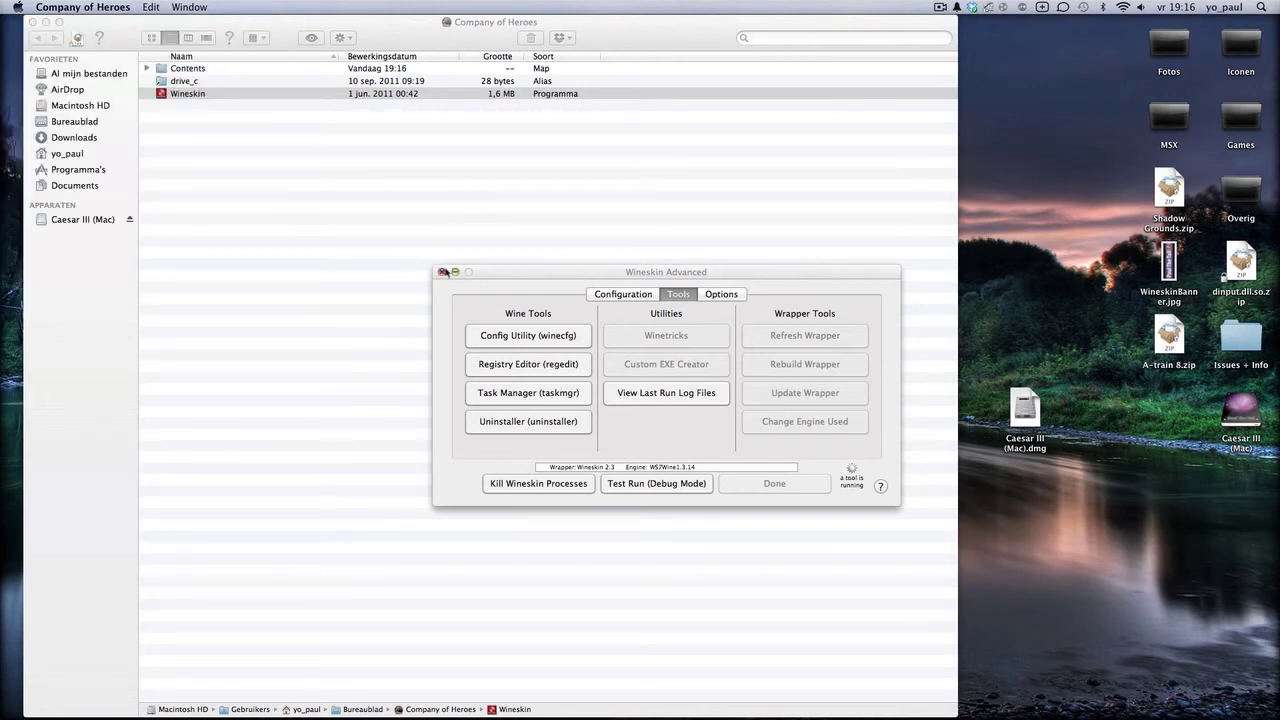
# Quit Wineskin, close the package contents window, and launch Company of Heroes to test the restored link
pyautogui.click(443, 272)
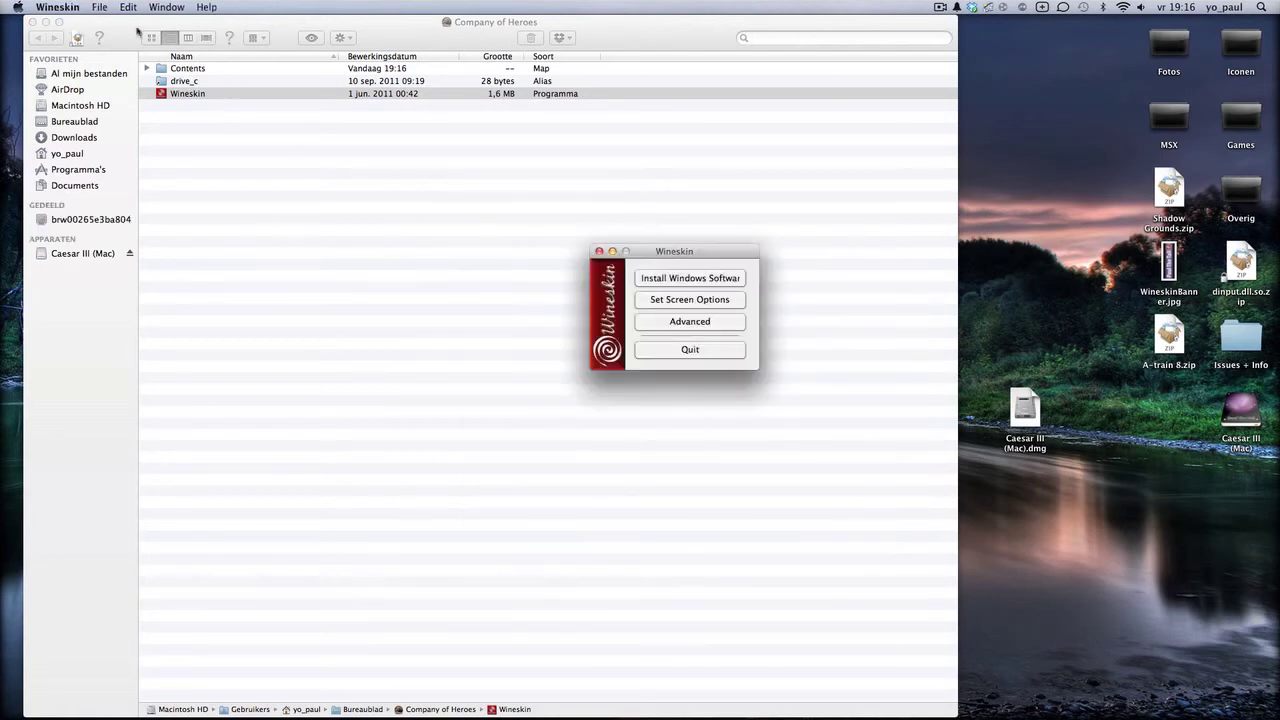
pyautogui.click(32, 21)
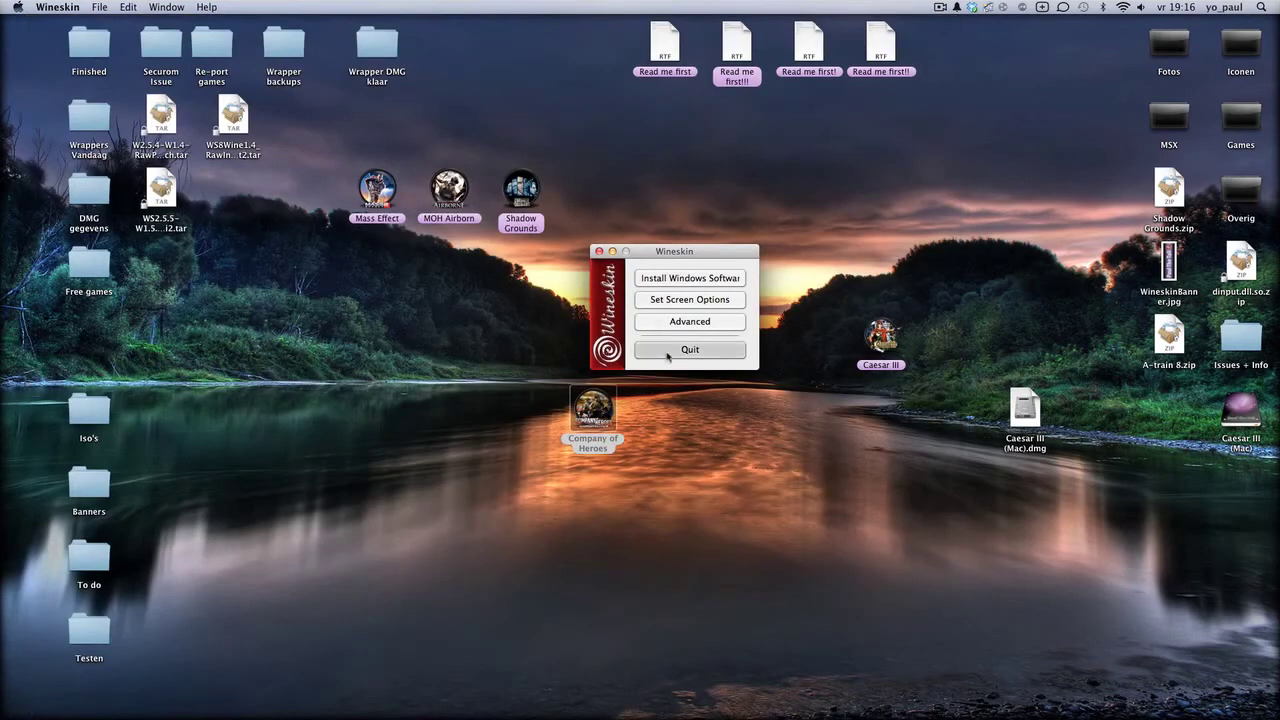
pyautogui.click(662, 352)
pyautogui.doubleClick(598, 414)
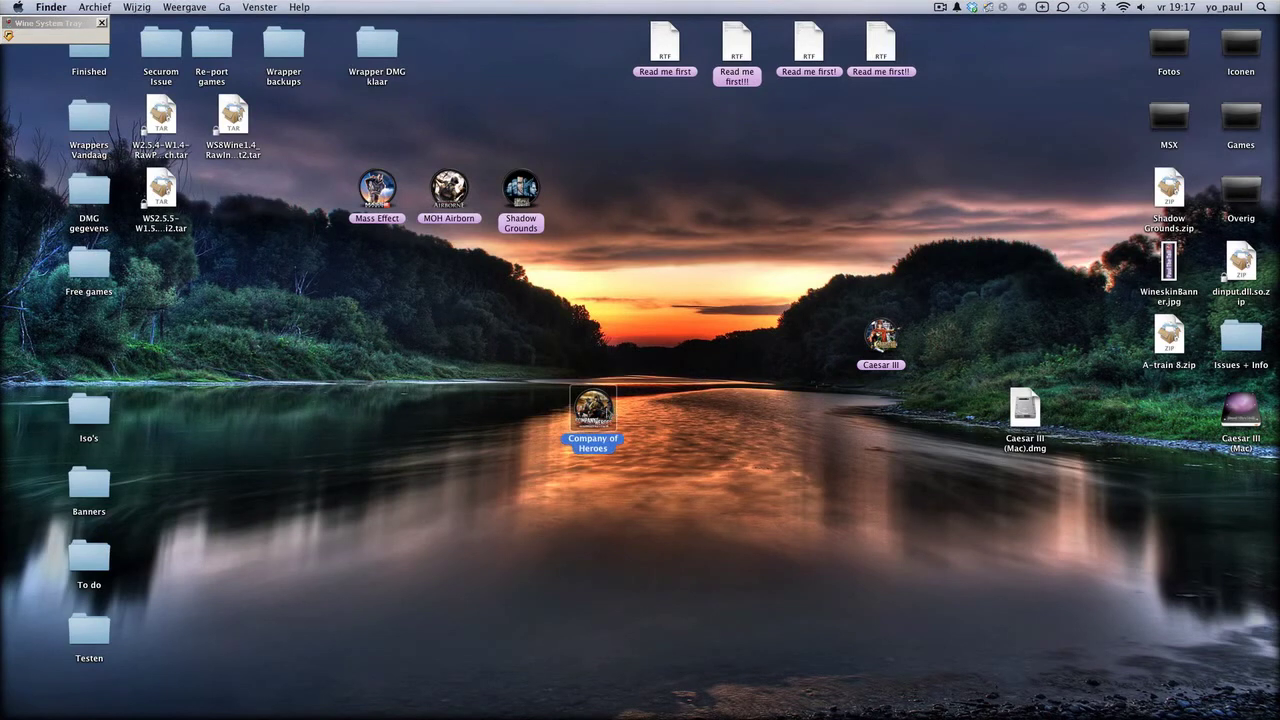
# Open Wineskin from the Company of Heroes package contents and view the advanced options for mapping user Mac OS X folders
pyautogui.rightClick(616, 412)
pyautogui.click(637, 428)
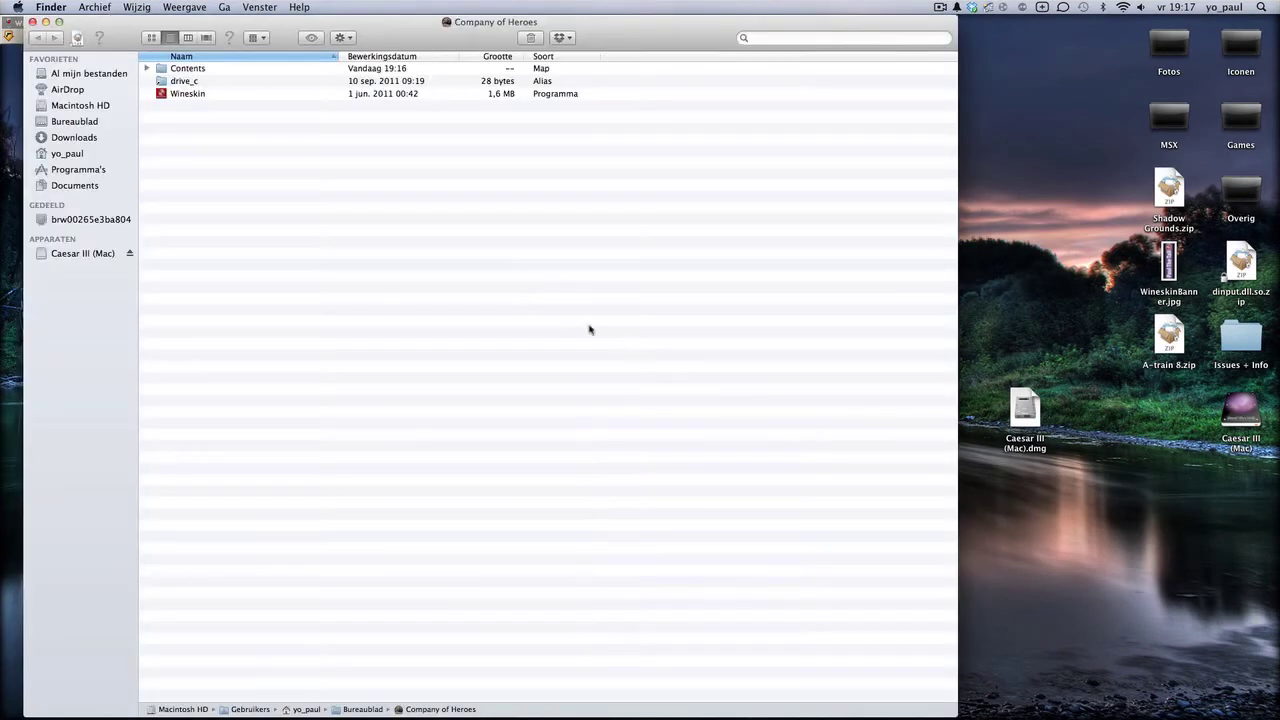
pyautogui.click(188, 94)
pyautogui.doubleClick(188, 94)
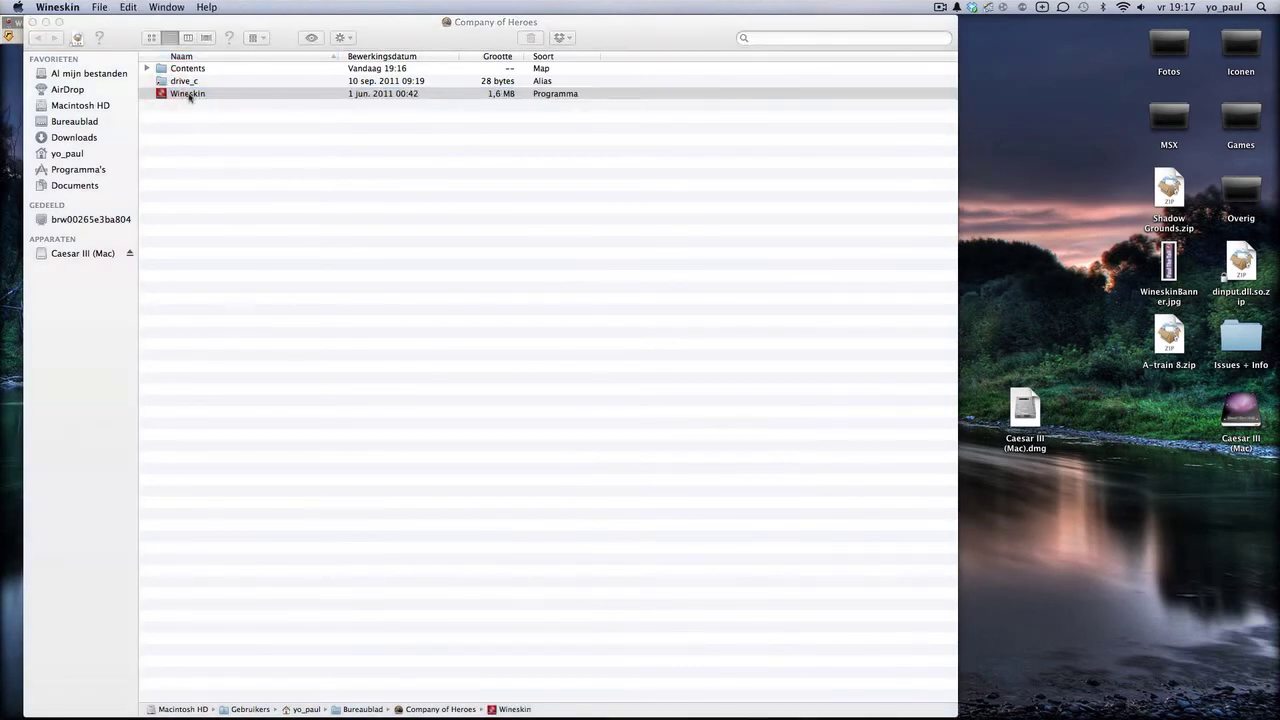
pyautogui.click(710, 328)
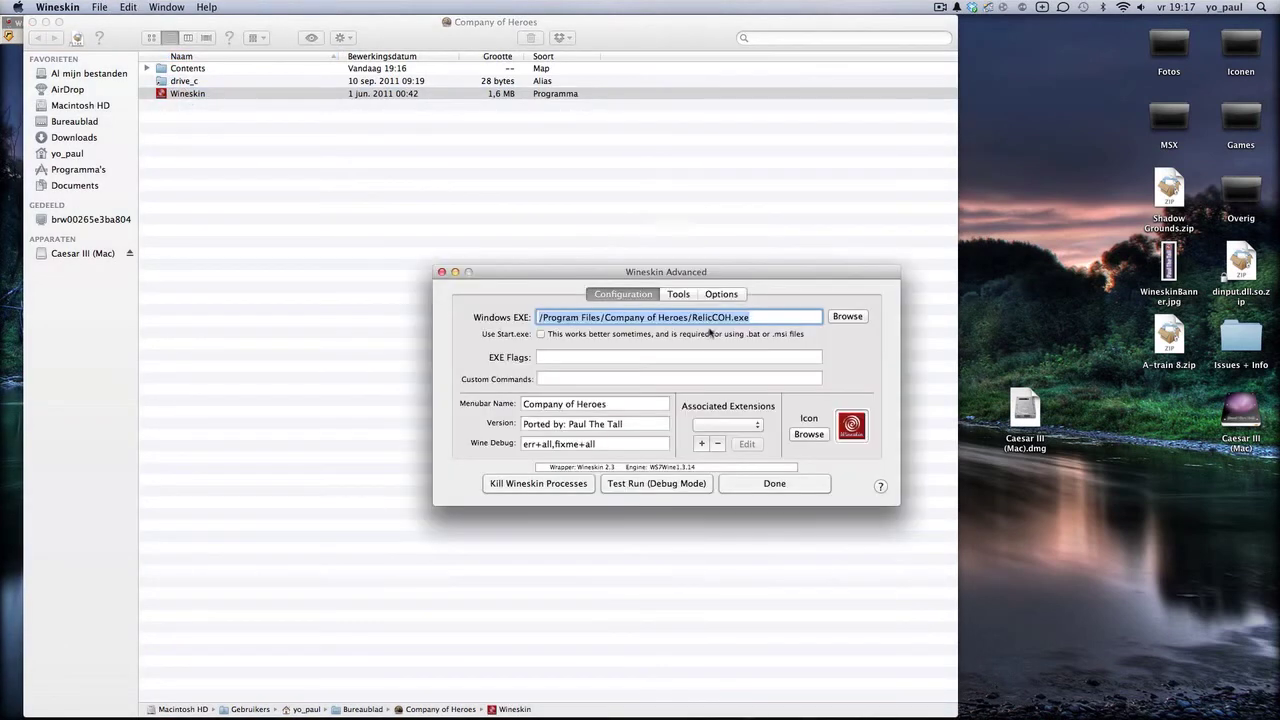
pyautogui.click(740, 296)
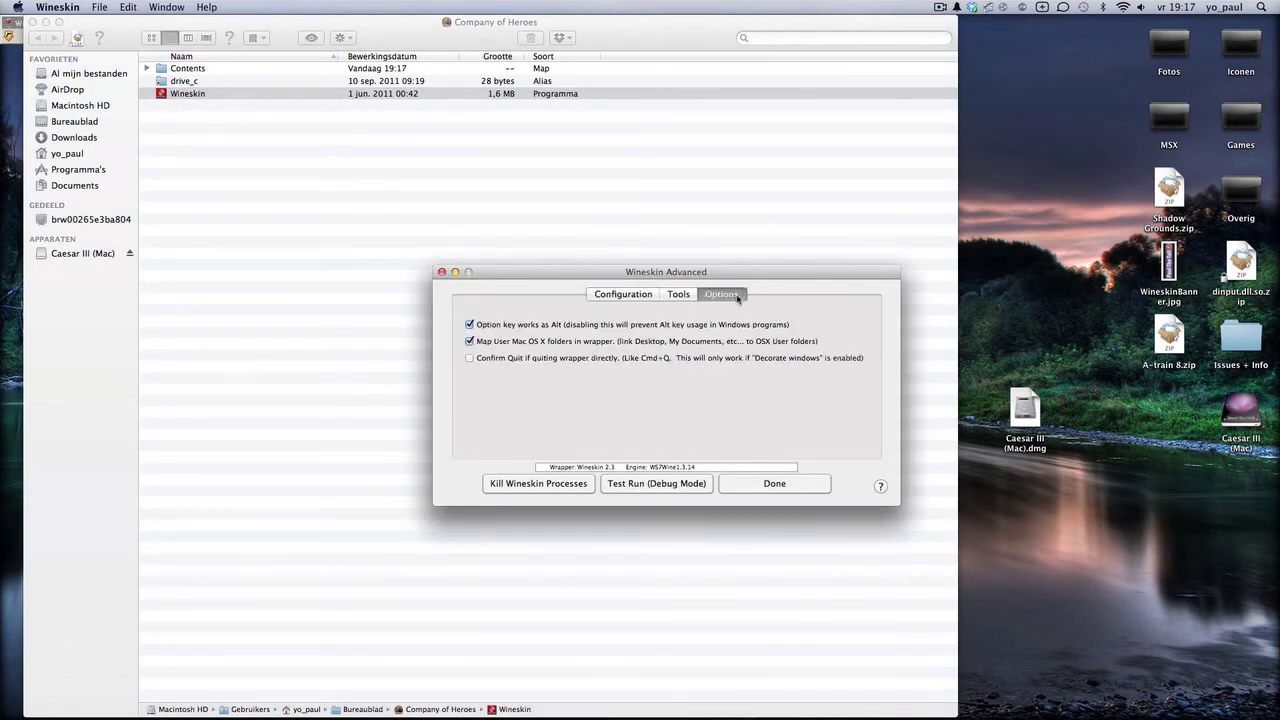
# Inspect the Mijn Documenten link in the Config Utility's Desktop Integration settings, and close the Wine configuration
pyautogui.click(678, 296)
pyautogui.click(557, 338)
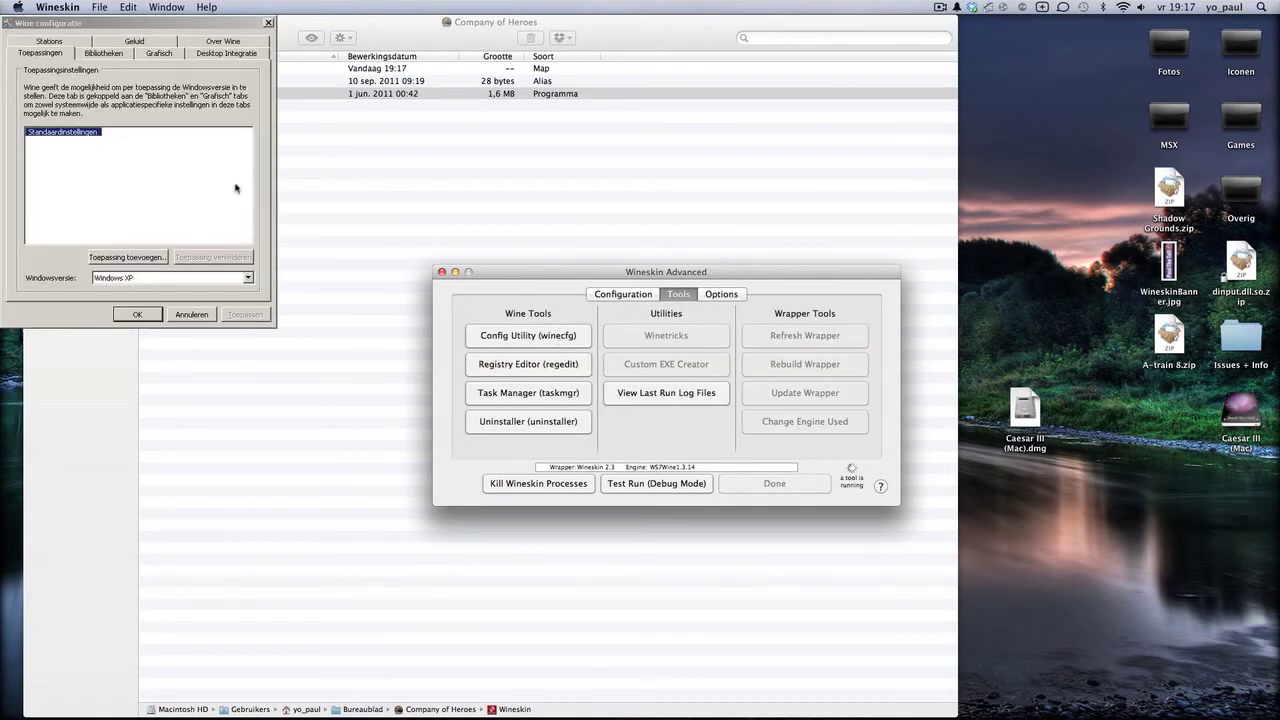
pyautogui.click(211, 53)
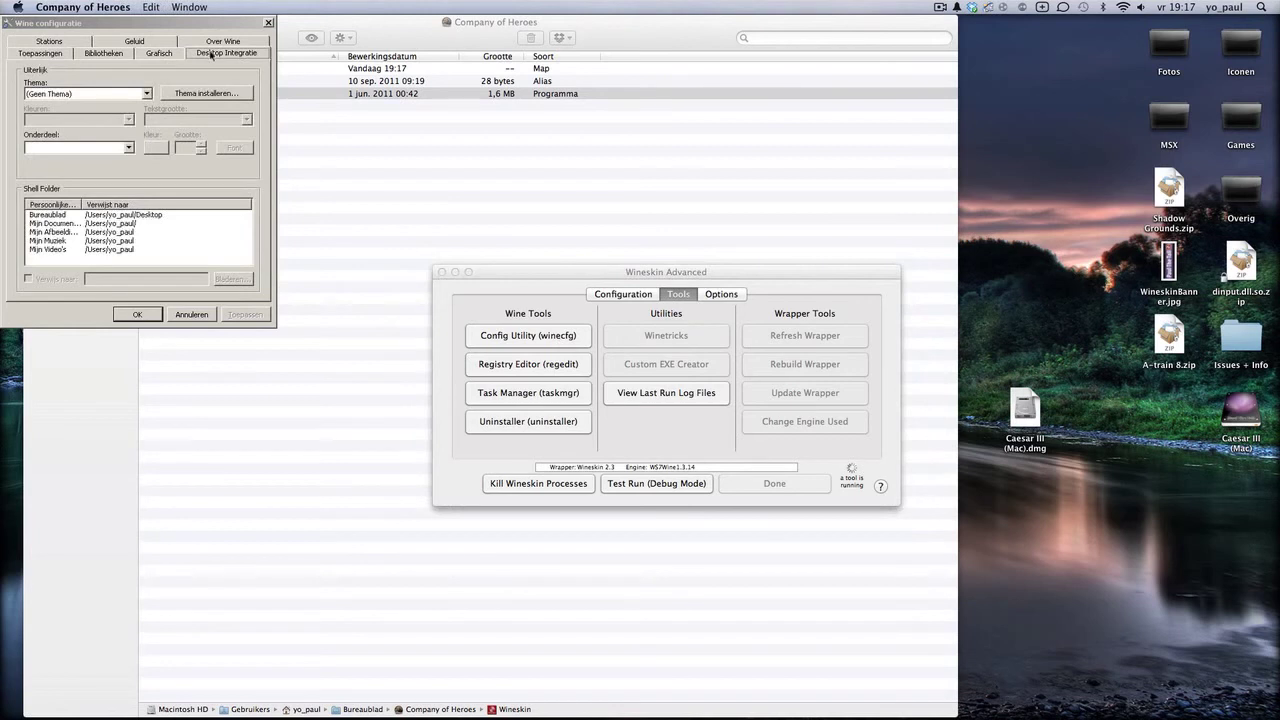
pyautogui.click(50, 224)
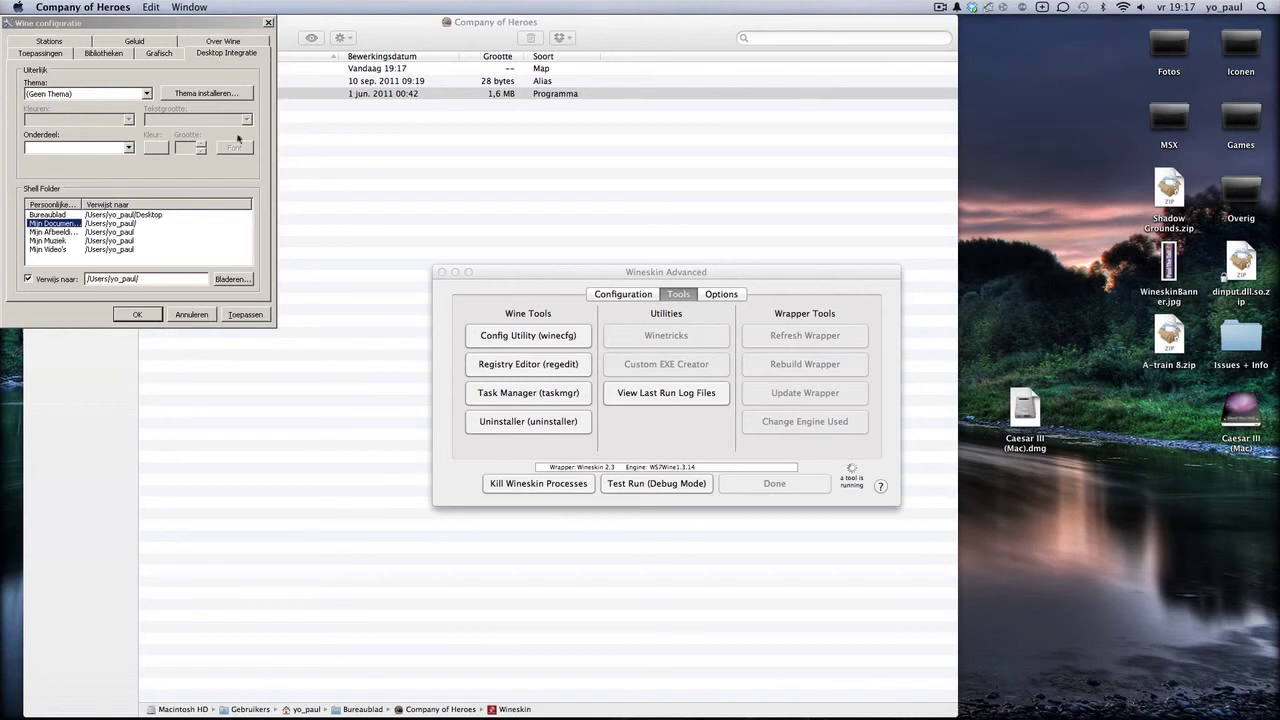
pyautogui.click(160, 315)
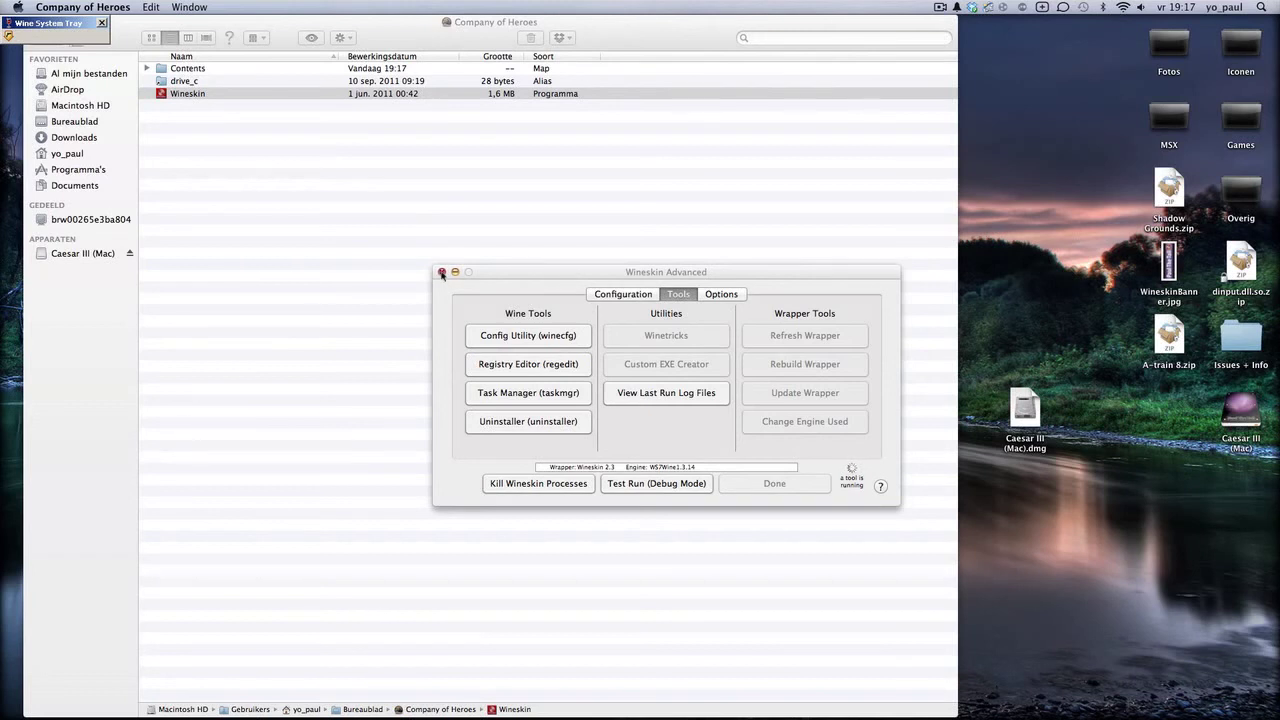
pyautogui.click(940, 8)
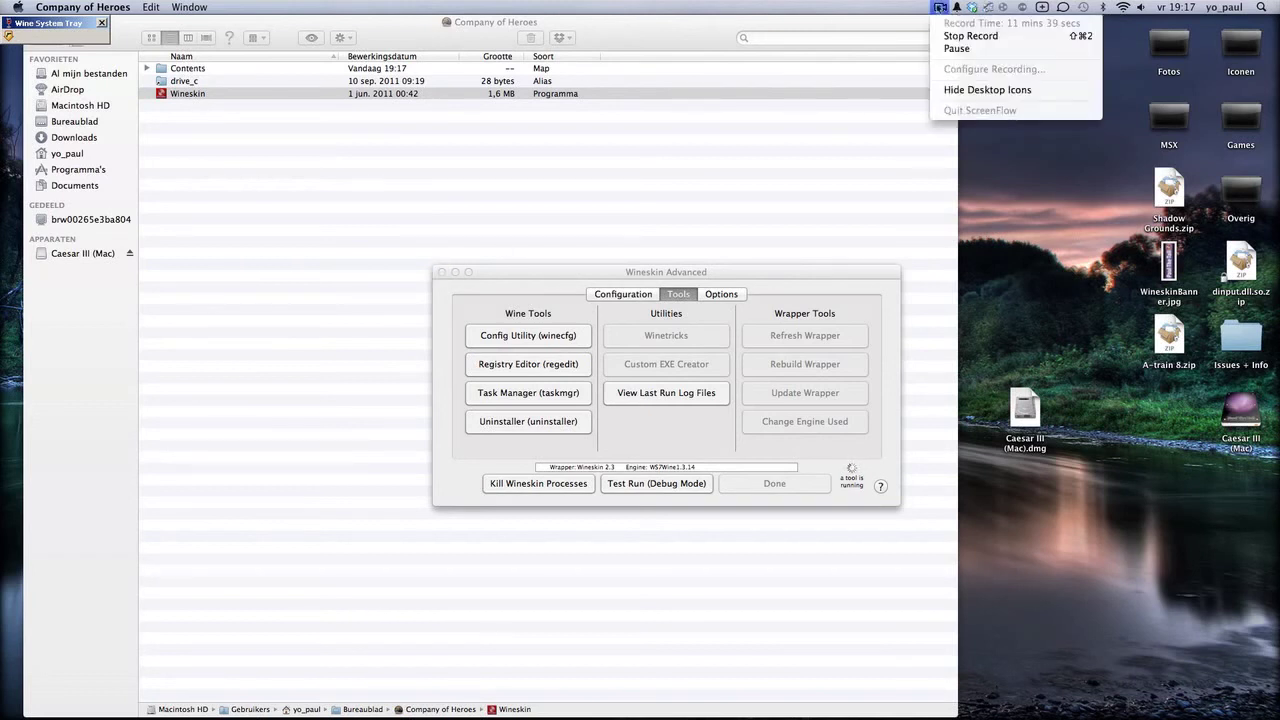
pyautogui.click(957, 48)
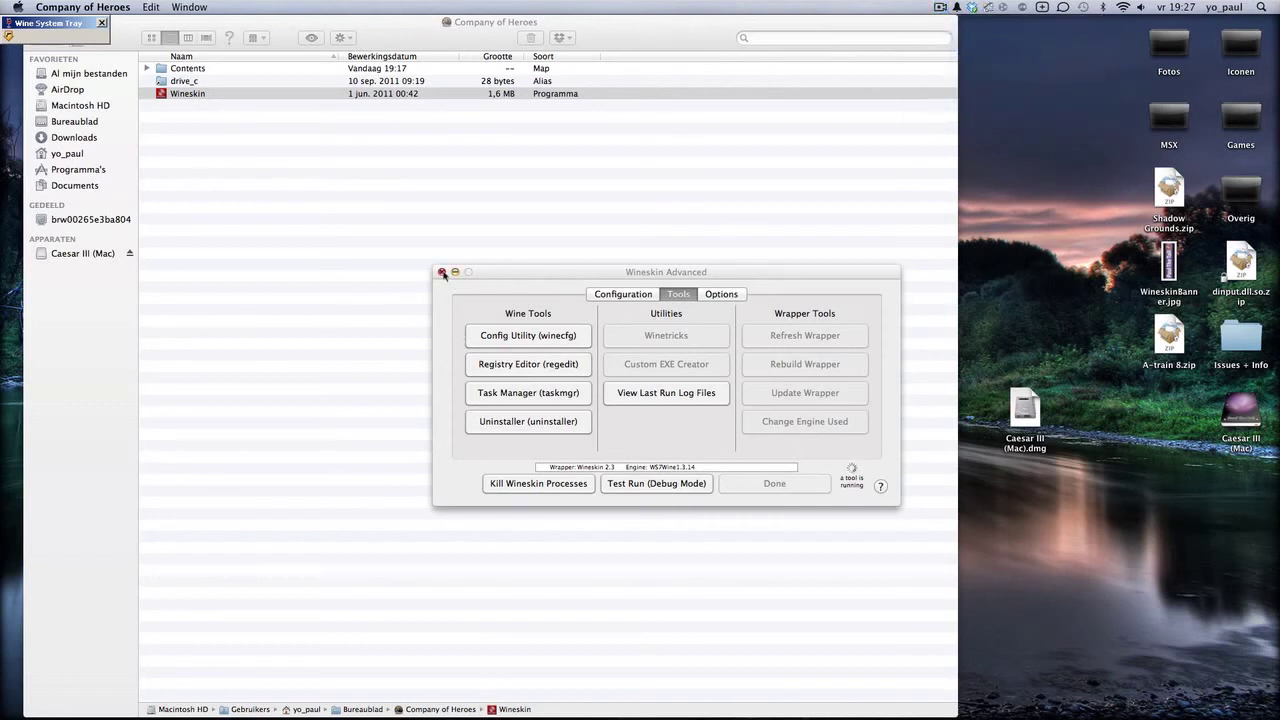
# Quit Wineskin and close the Company of Heroes package contents window
pyautogui.click(557, 282)
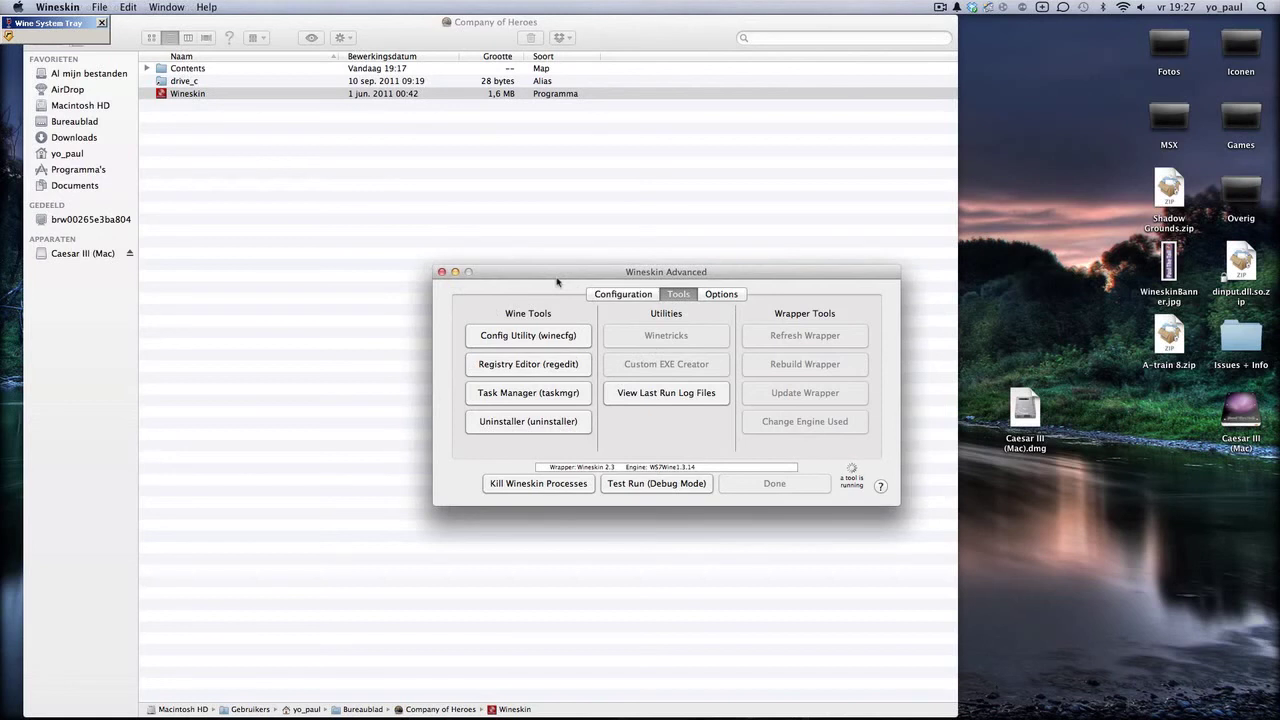
pyautogui.press('super+q')
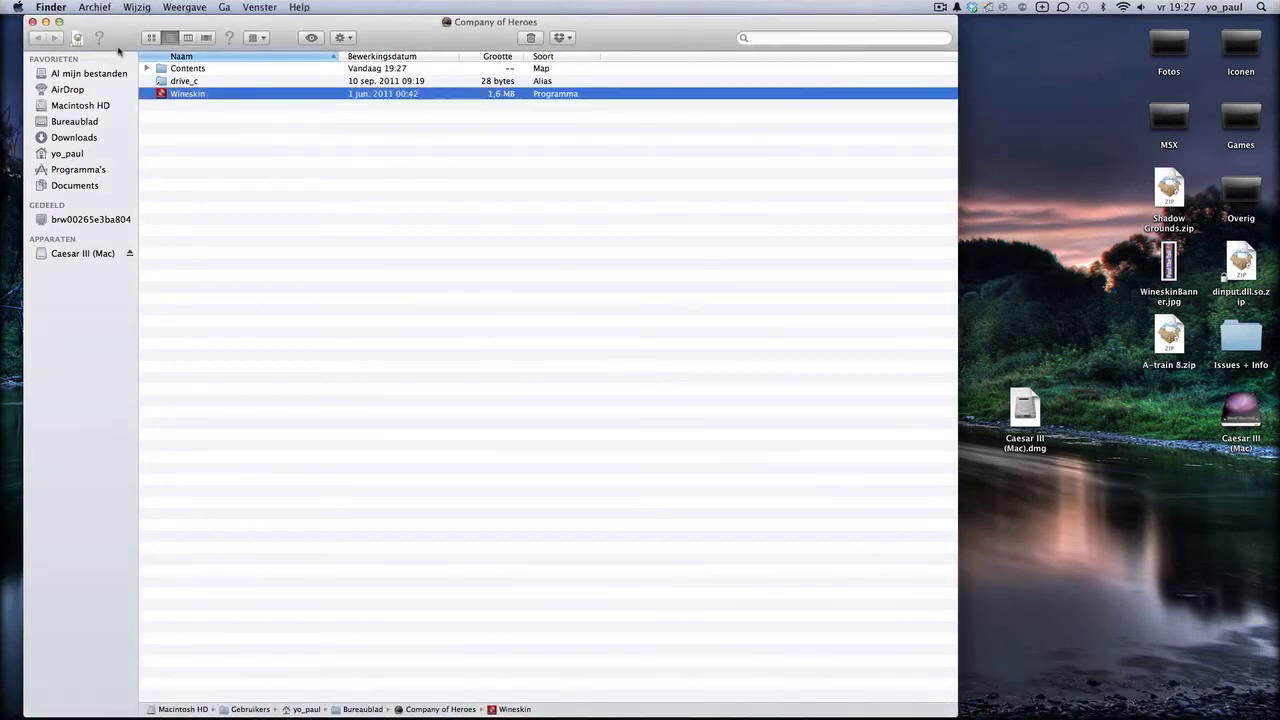
pyautogui.click(32, 21)
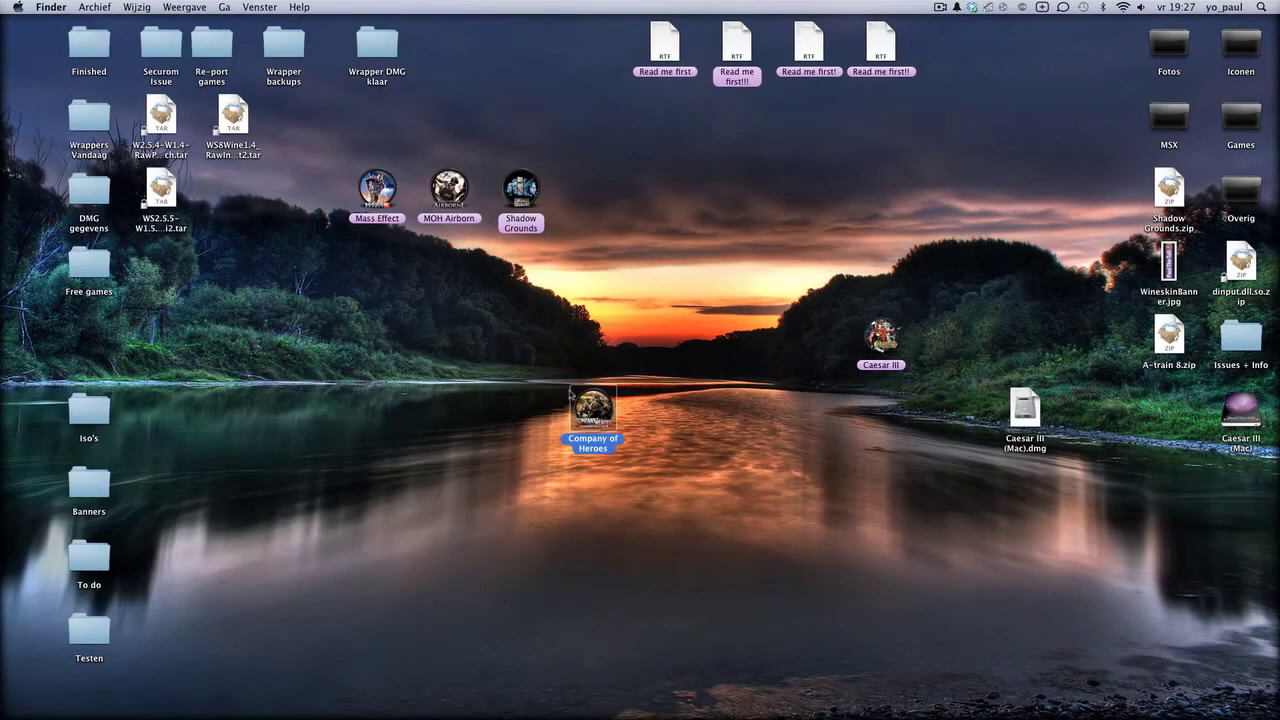